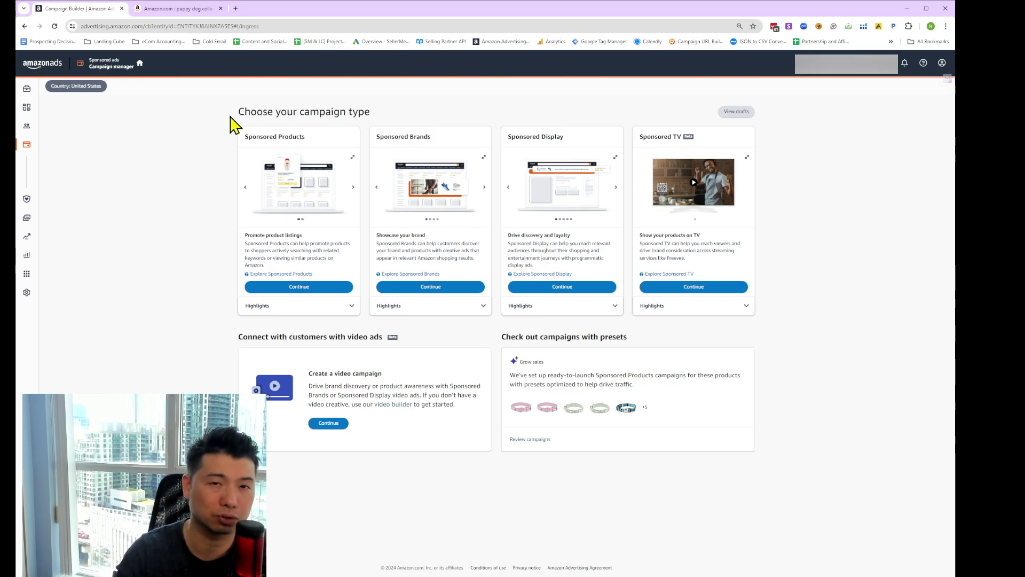
# Switch to the Amazon search results for "puppy dog collar" and examine which listings on the page are marked as sponsored.
pyautogui.click(201, 11)
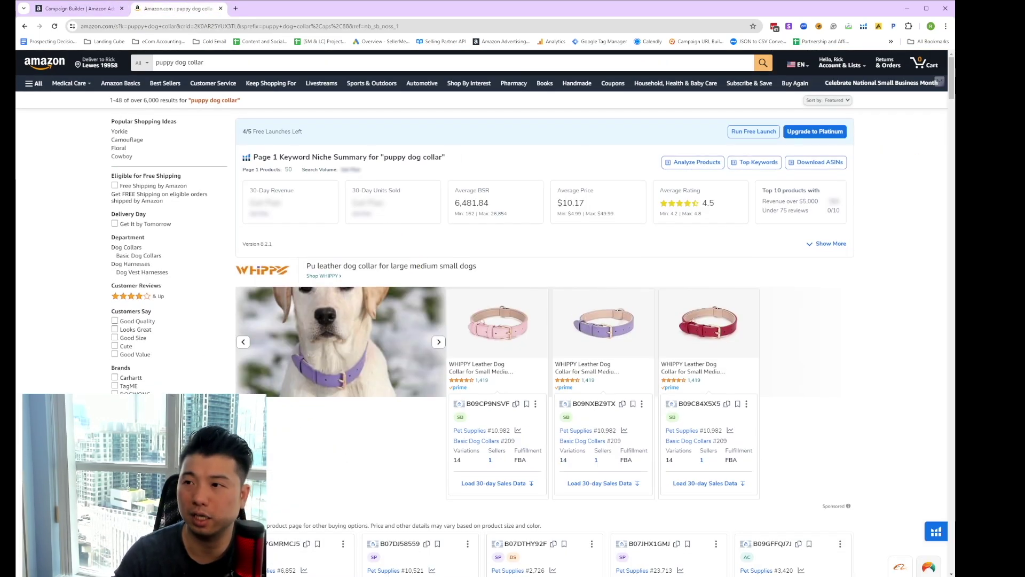
pyautogui.click(270, 63)
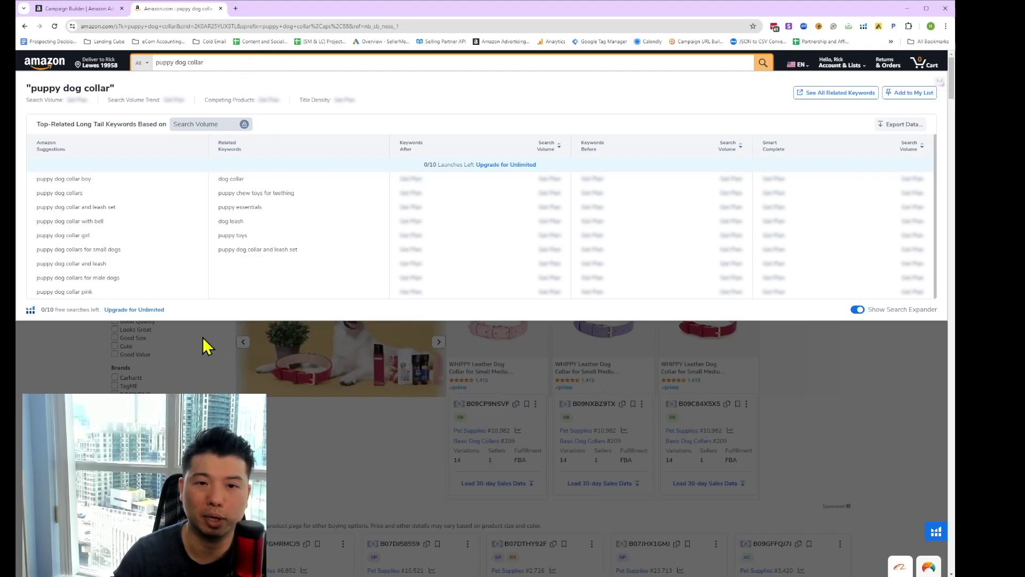
pyautogui.click(69, 339)
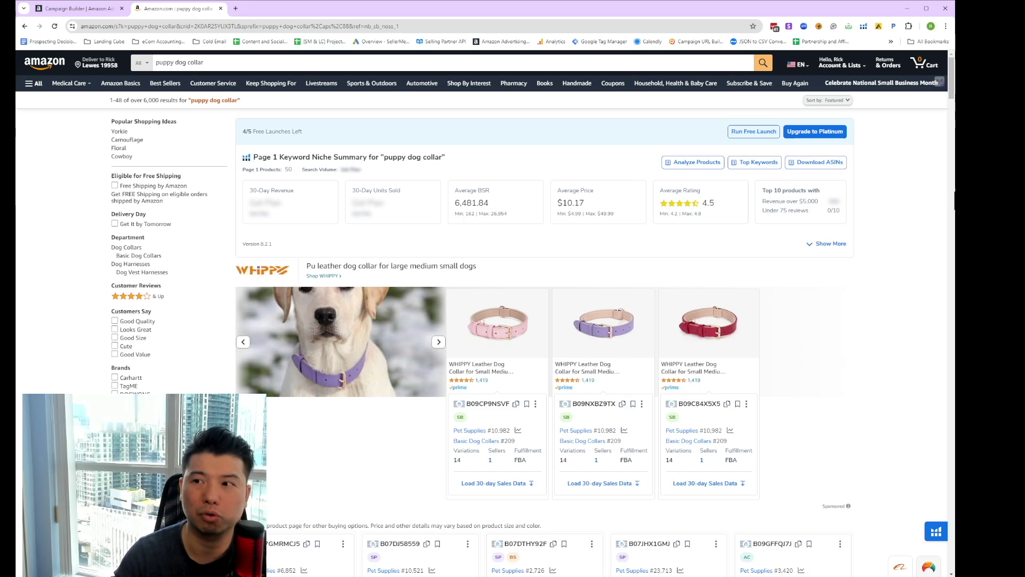
pyautogui.click(85, 10)
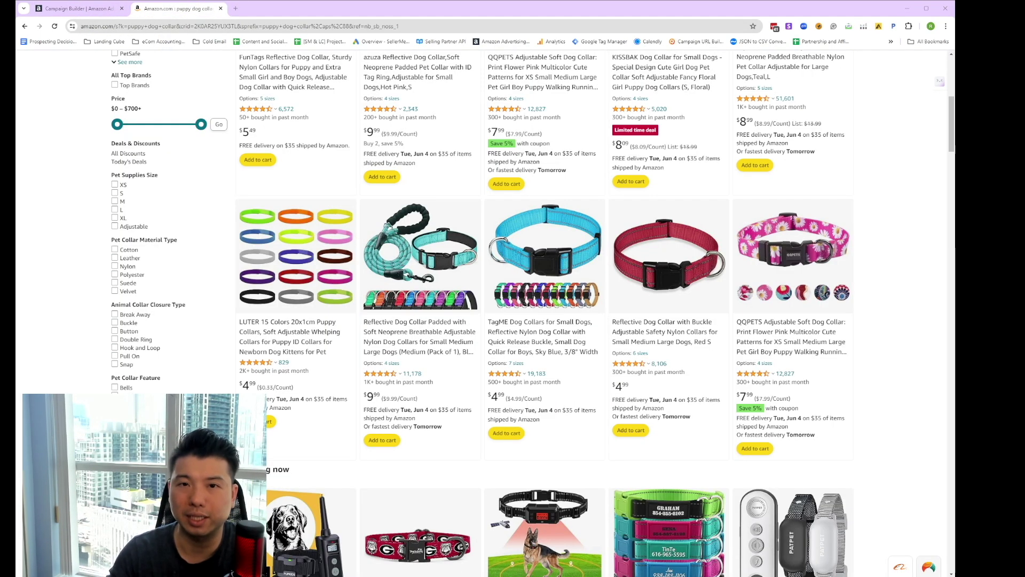
pyautogui.scroll(5, 251, 217)
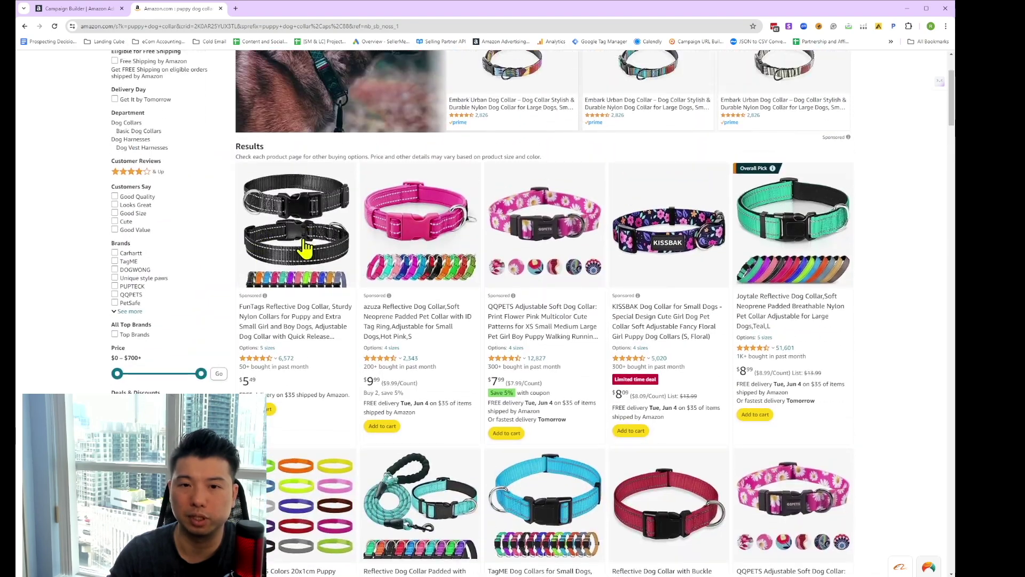
pyautogui.moveTo(240, 296); pyautogui.dragTo(261, 295)
pyautogui.click(263, 296)
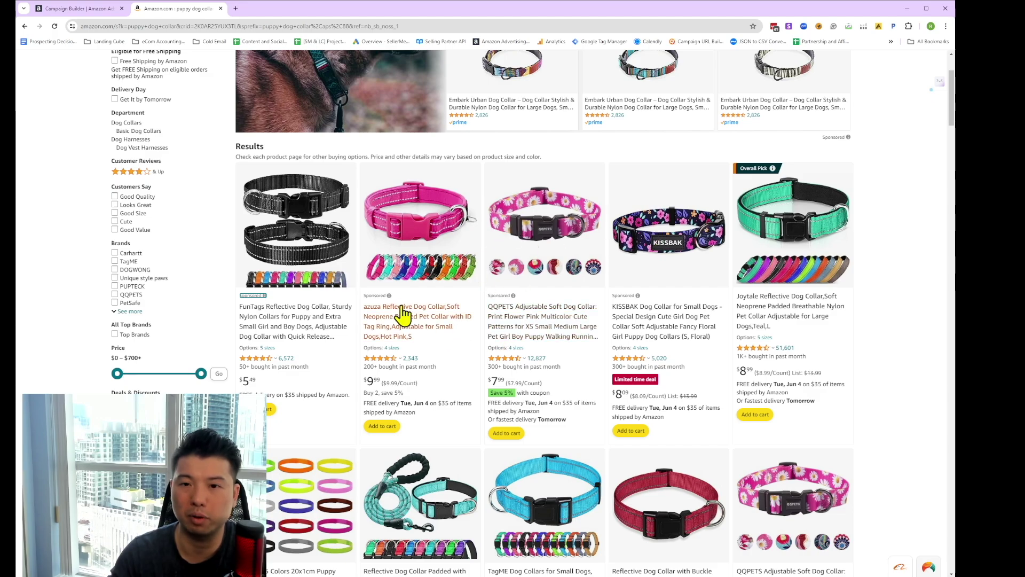
pyautogui.moveTo(363, 296); pyautogui.dragTo(385, 295)
pyautogui.click(384, 295)
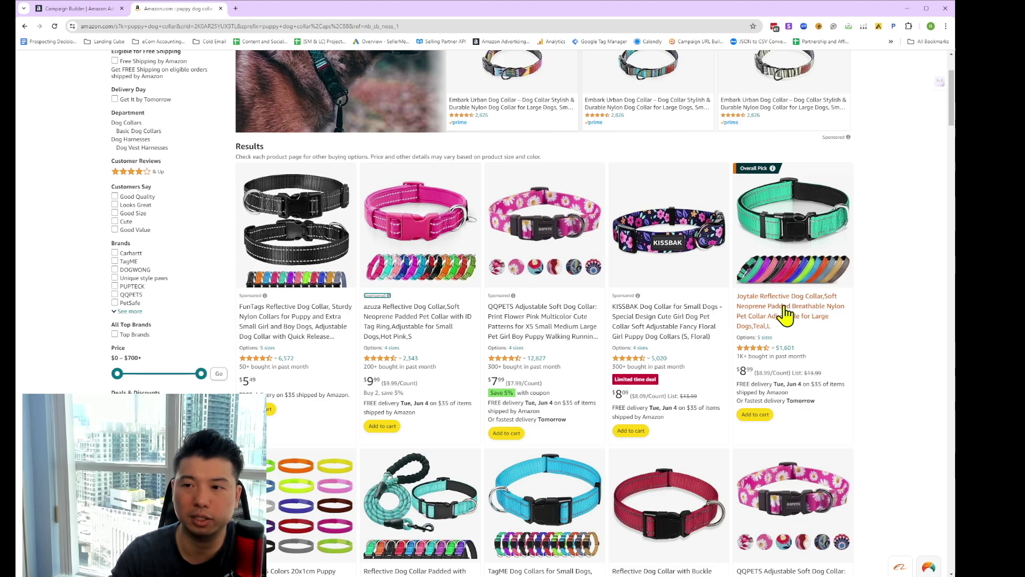
# Open the Joytale Reflective Dog Collar listing in a separate tab, examine its sponsored product placements, and close the listing.
pyautogui.middleClick(812, 321)
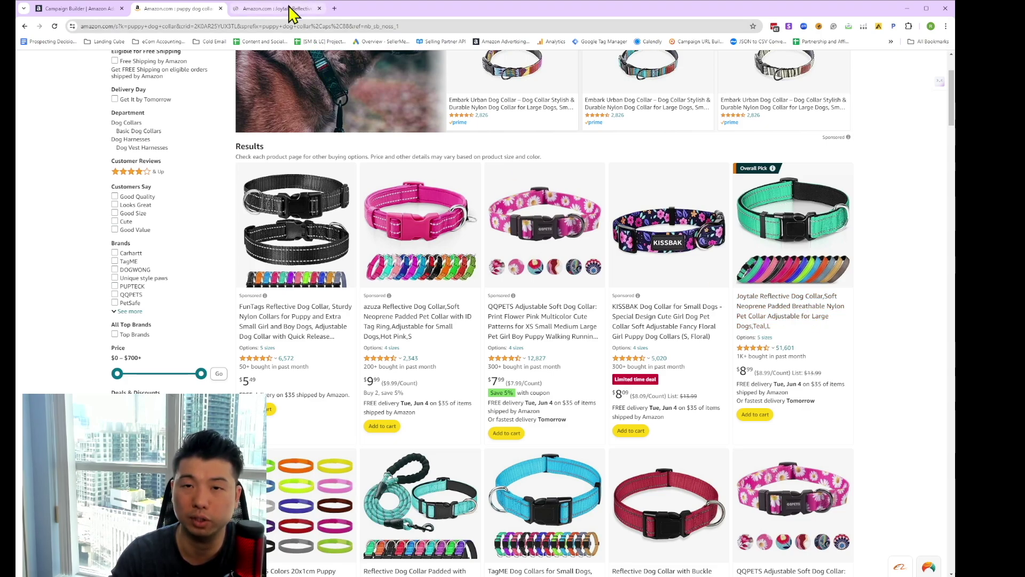
pyautogui.click(289, 12)
pyautogui.scroll(-5, 444, 281)
pyautogui.scroll(-15, 751, 366)
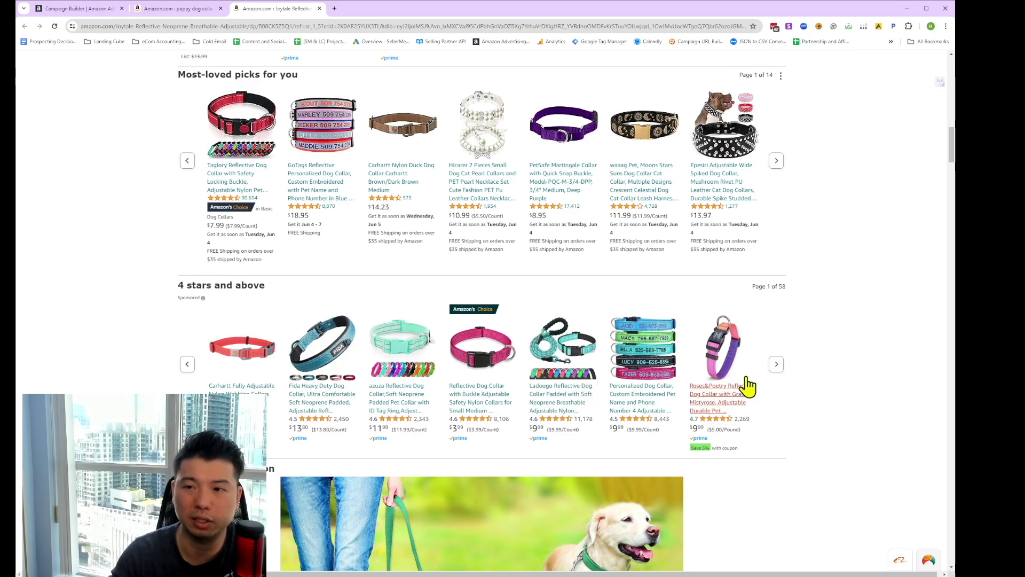
pyautogui.scroll(8, 767, 383)
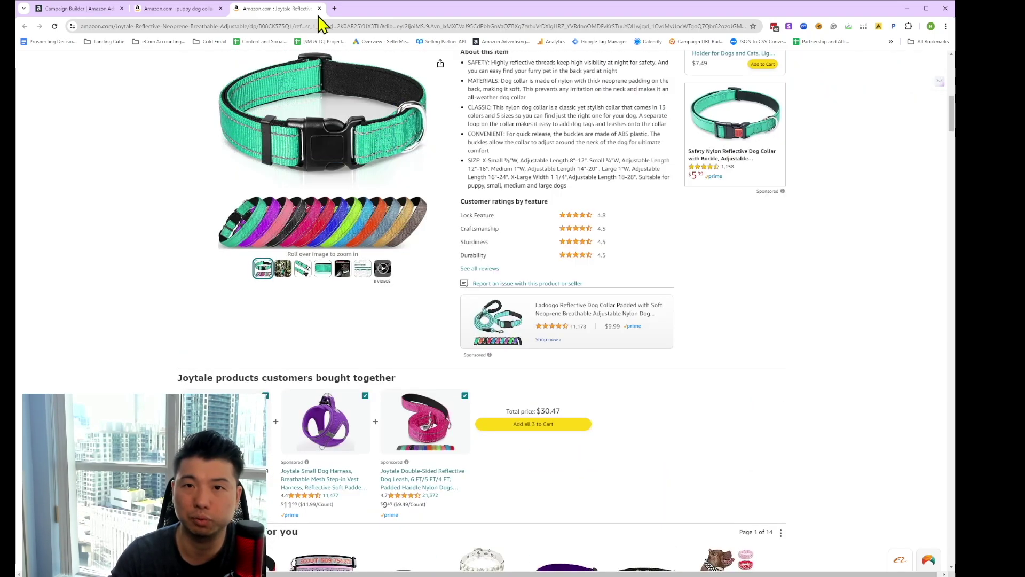
pyautogui.click(320, 8)
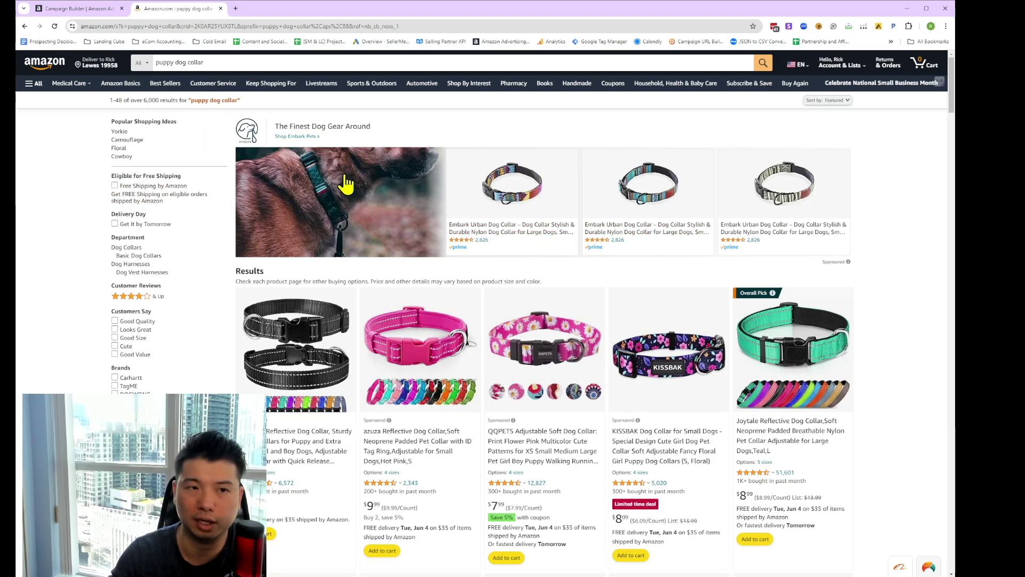
# Compare the campaign types in the campaign builder with the ad placements in the puppy dog collar search results.
pyautogui.click(102, 9)
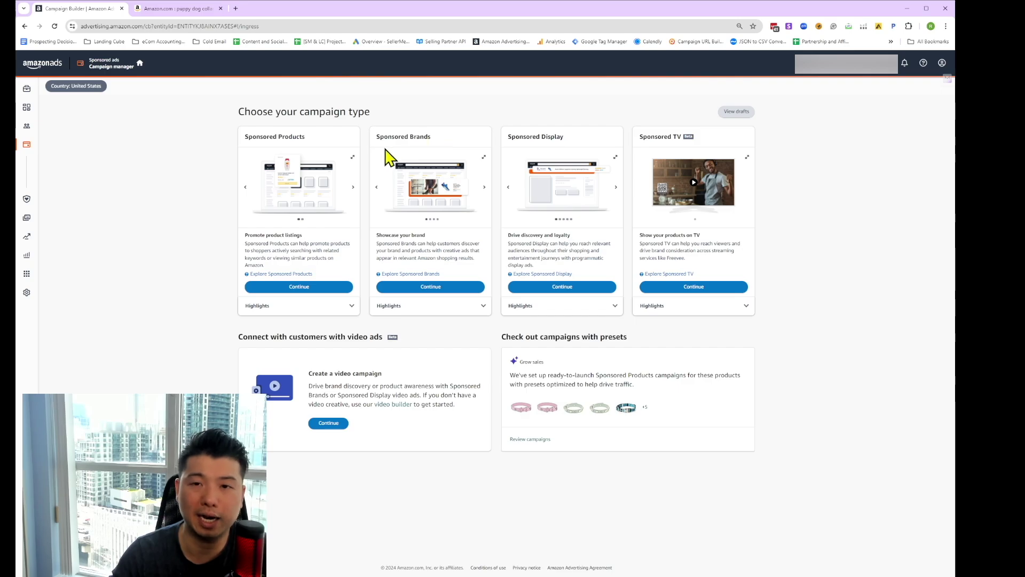
pyautogui.click(202, 14)
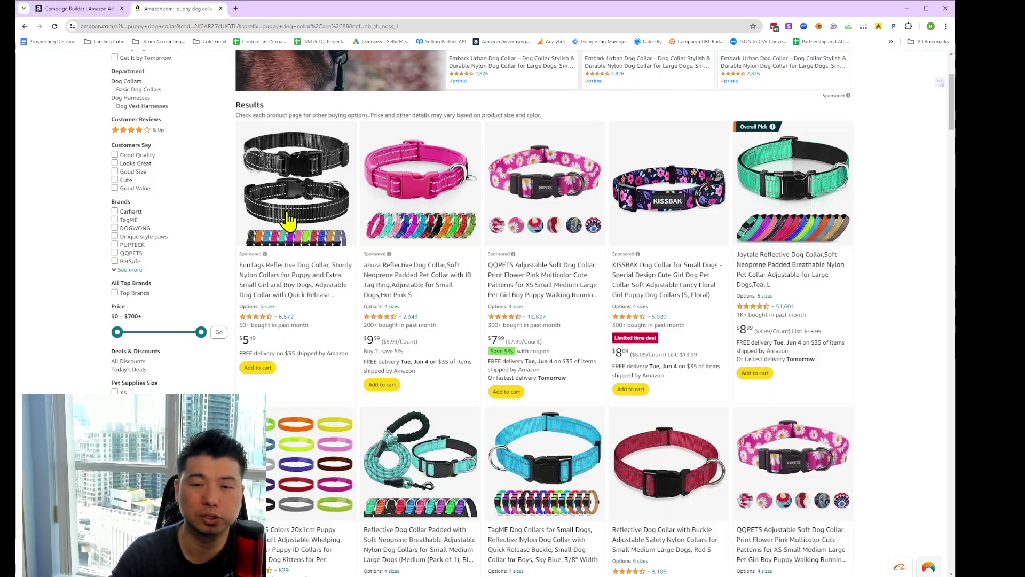
pyautogui.click(101, 13)
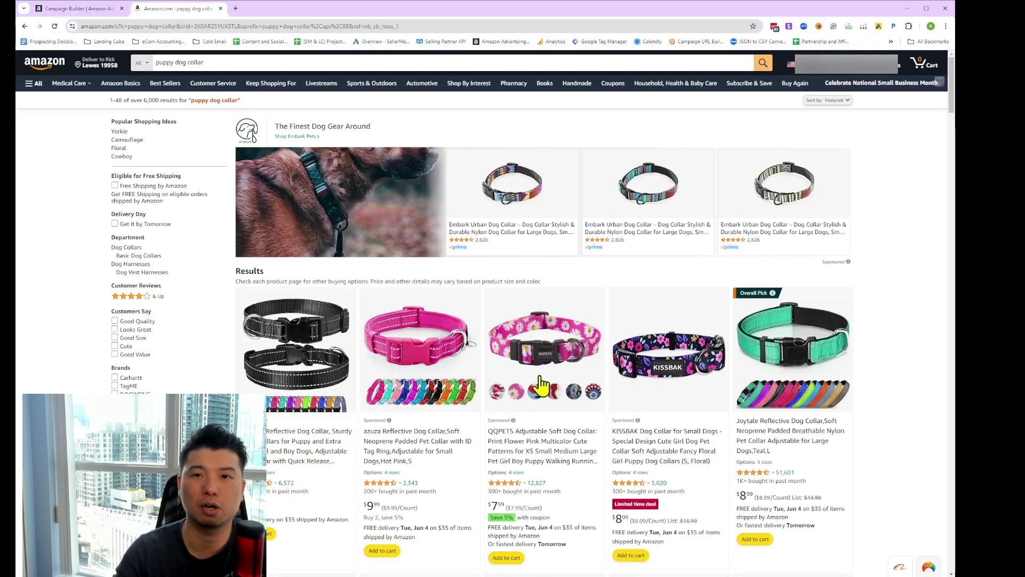
pyautogui.click(75, 9)
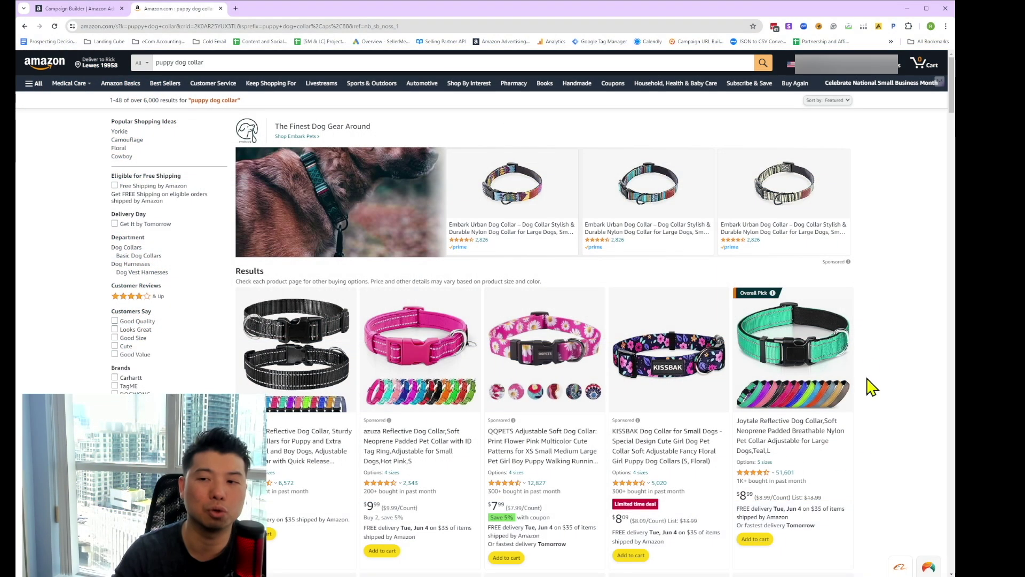
pyautogui.click(80, 9)
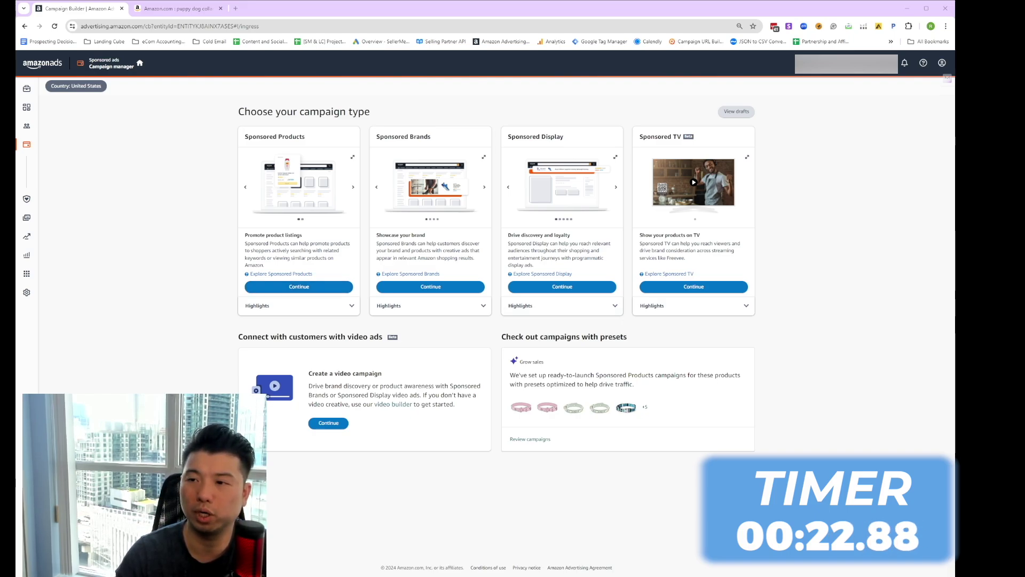
# Start a new Sponsored Products campaign and name its ad group "Auto".
pyautogui.click(309, 289)
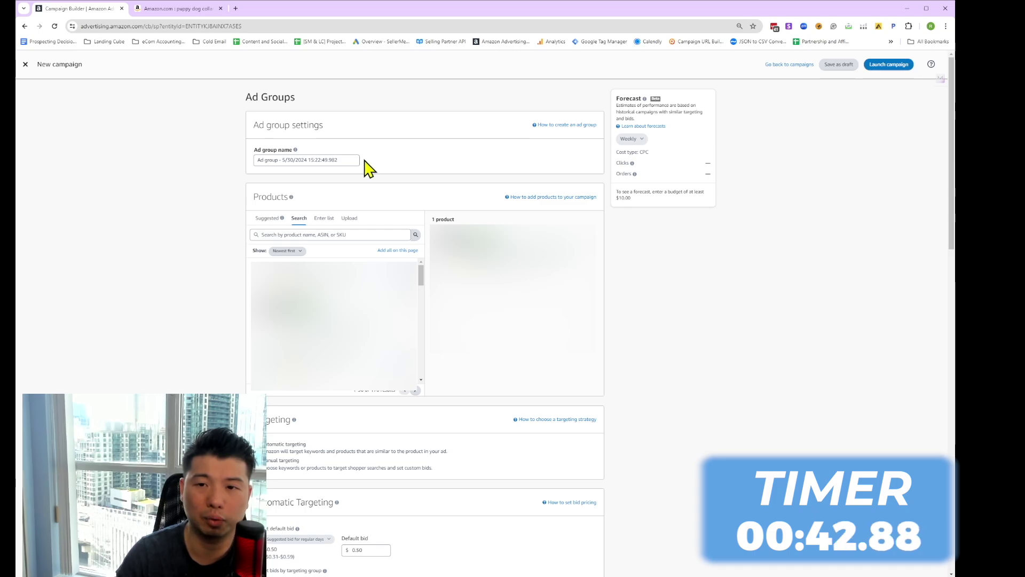
pyautogui.moveTo(348, 163); pyautogui.dragTo(165, 160)
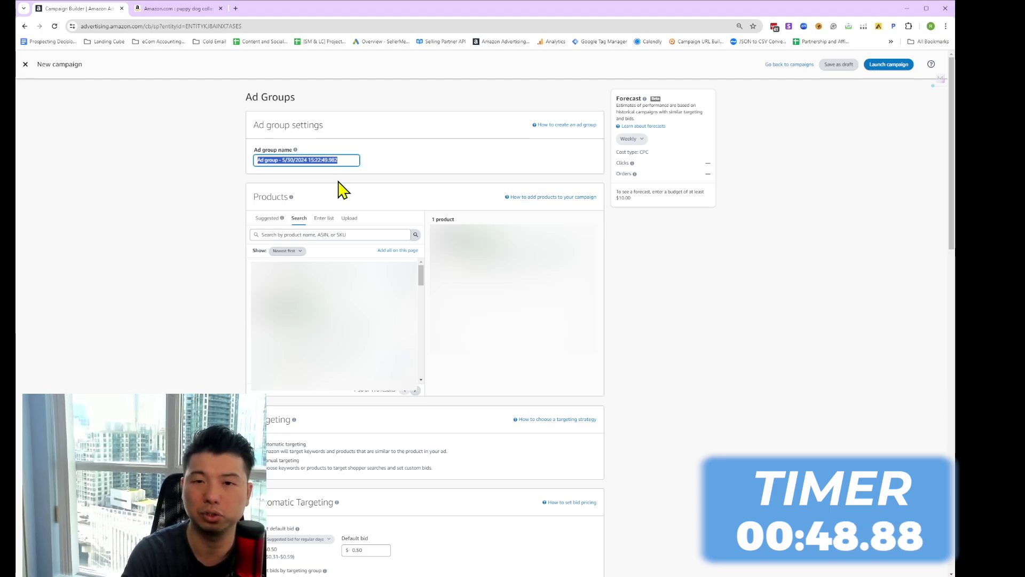
pyautogui.write('Auto')
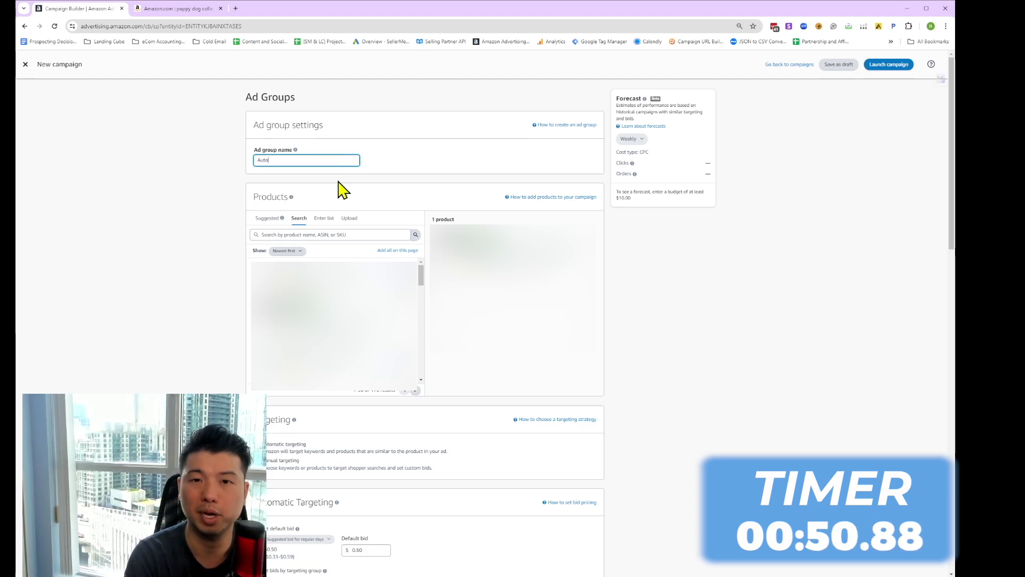
# Review the ad group's targeting choice, keep automatic targeting, and switch its bidding to separate bids by targeting group.
pyautogui.scroll(-2, 259, 347)
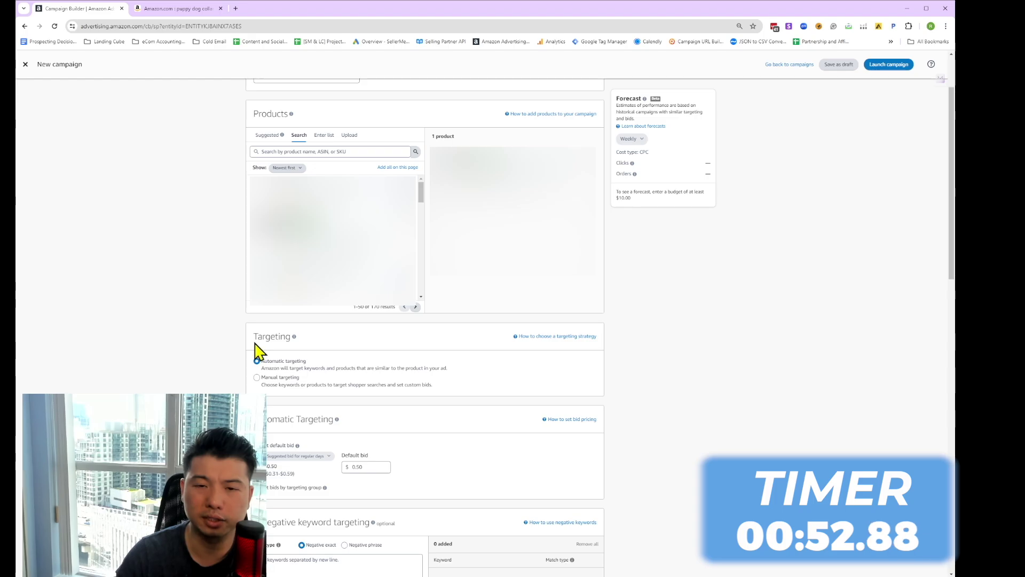
pyautogui.moveTo(254, 339); pyautogui.dragTo(320, 348)
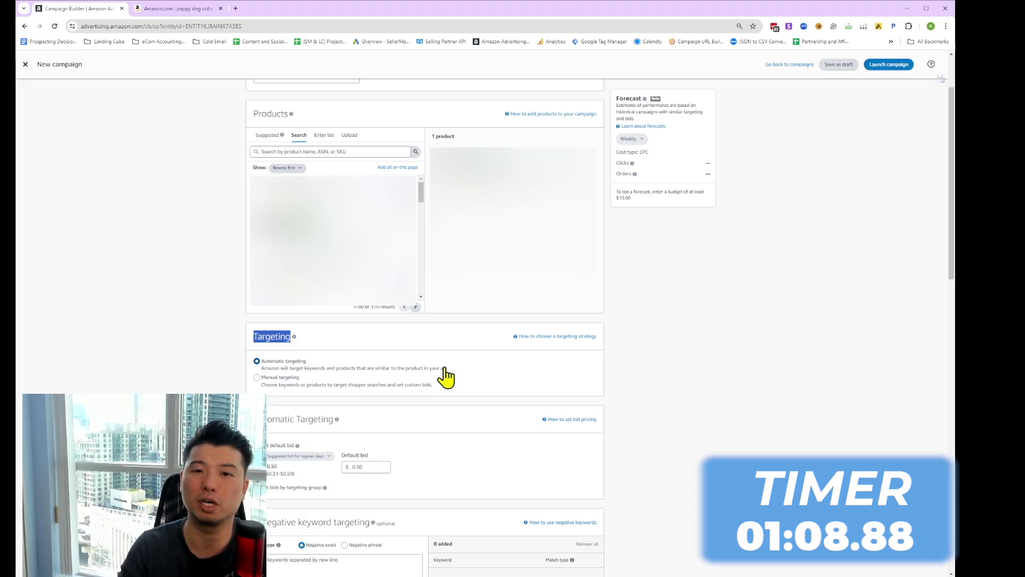
pyautogui.scroll(-3, 374, 331)
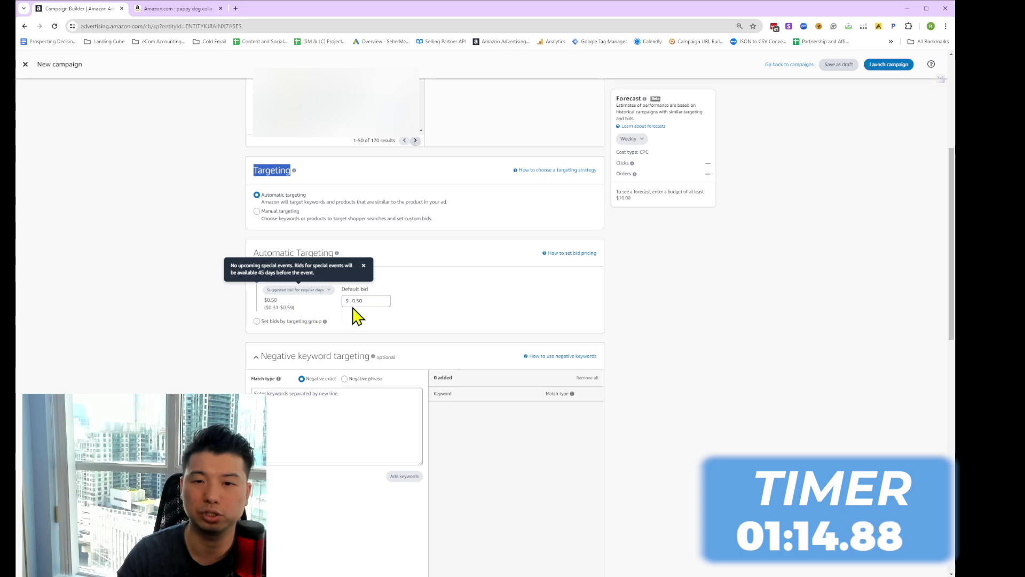
pyautogui.click(257, 322)
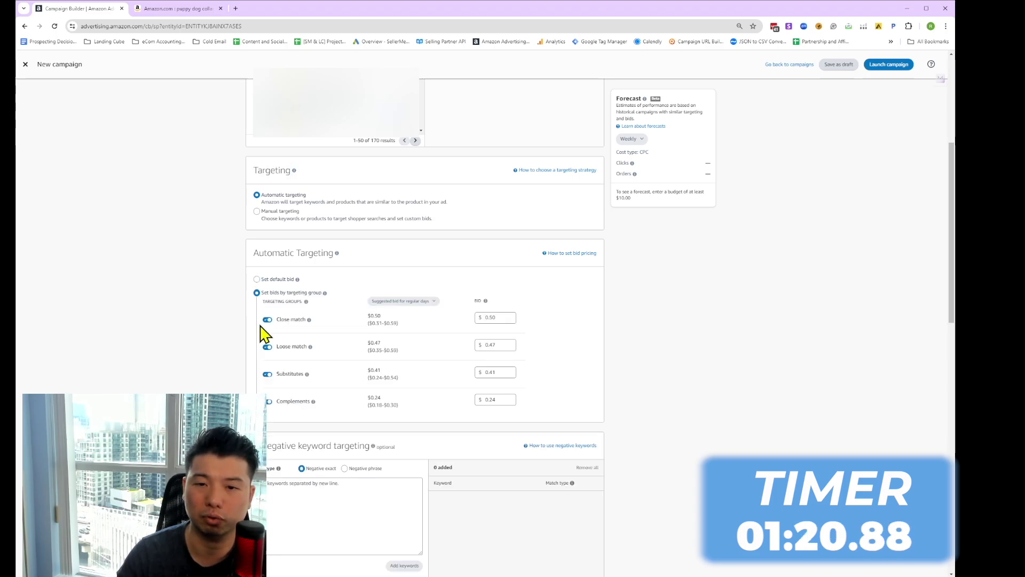
# Read the explanations of the close match, loose match, substitutes and complements targeting groups and check the suggested close match bid.
pyautogui.scroll(-2, 434, 298)
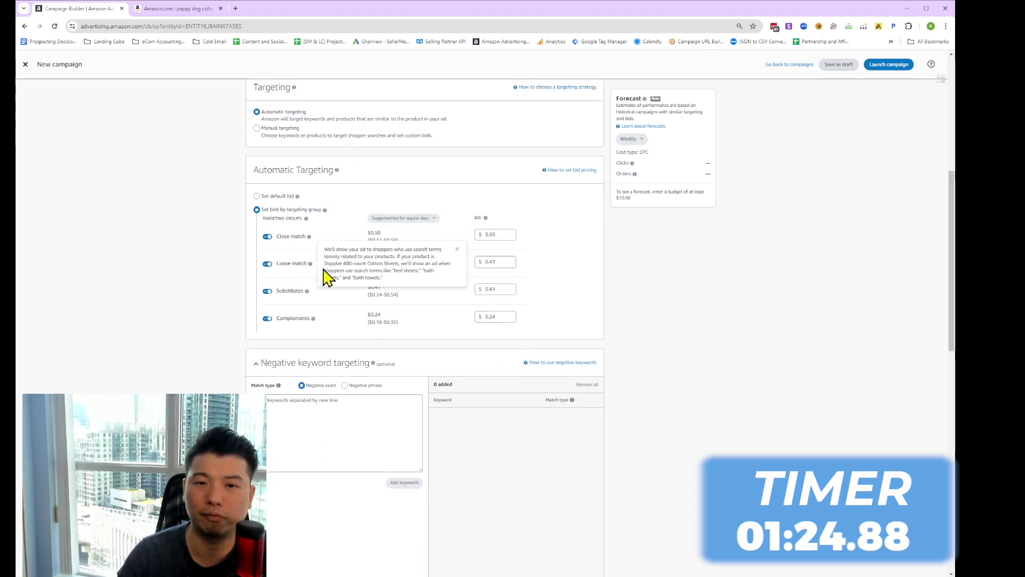
pyautogui.moveTo(305, 227)
pyautogui.moveTo(278, 236); pyautogui.dragTo(307, 239)
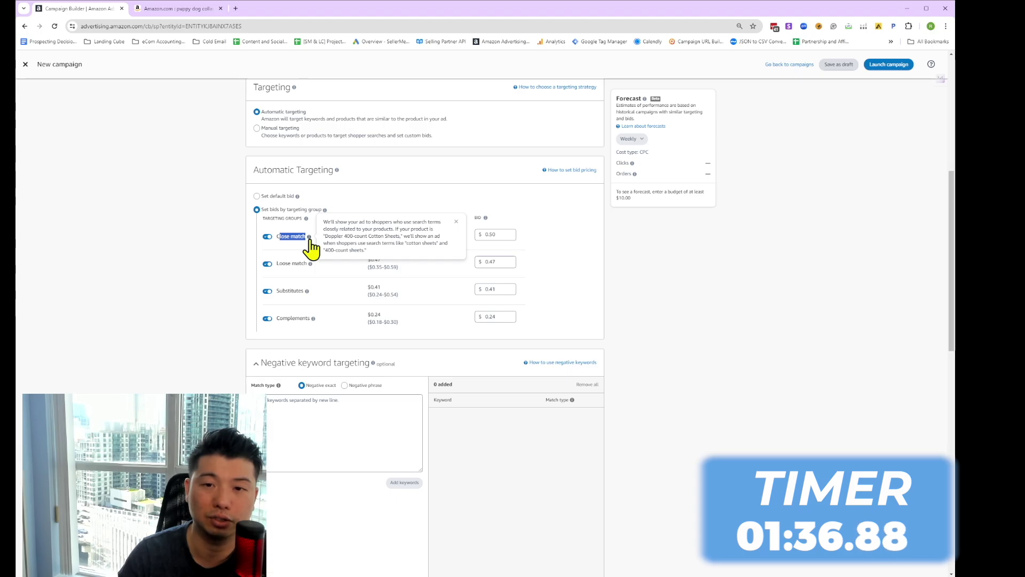
pyautogui.moveTo(310, 264)
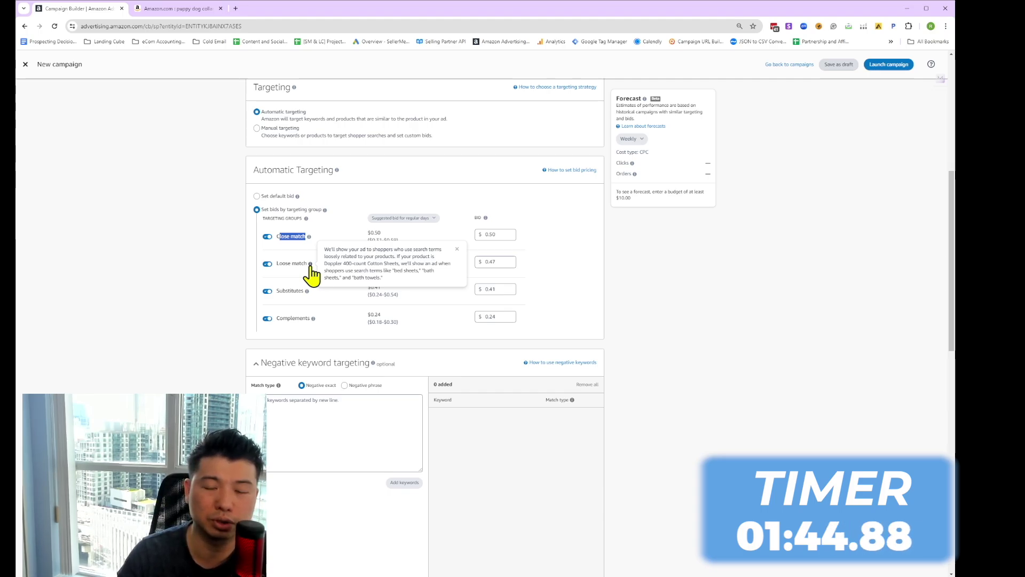
pyautogui.moveTo(307, 291)
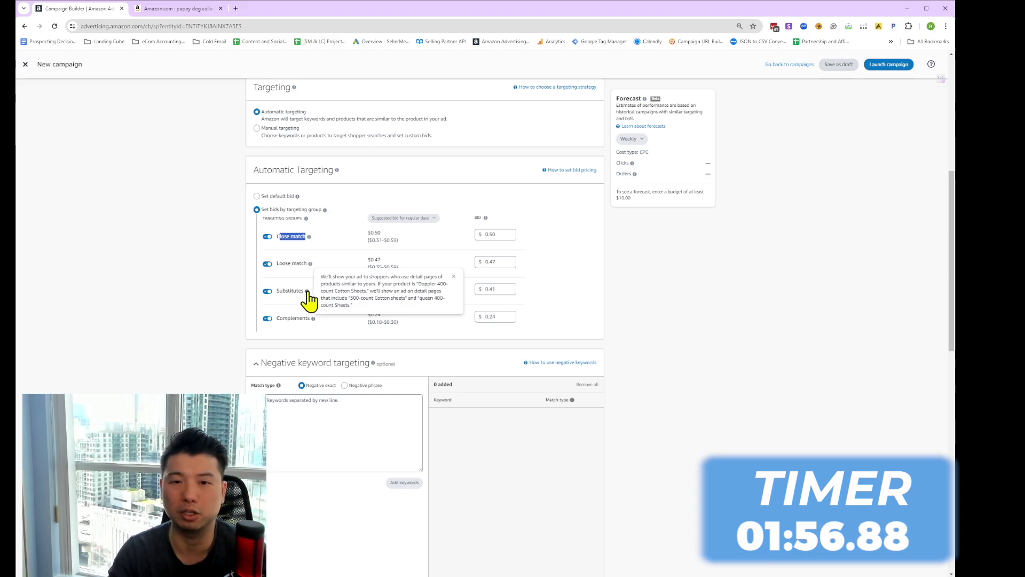
pyautogui.moveTo(314, 327)
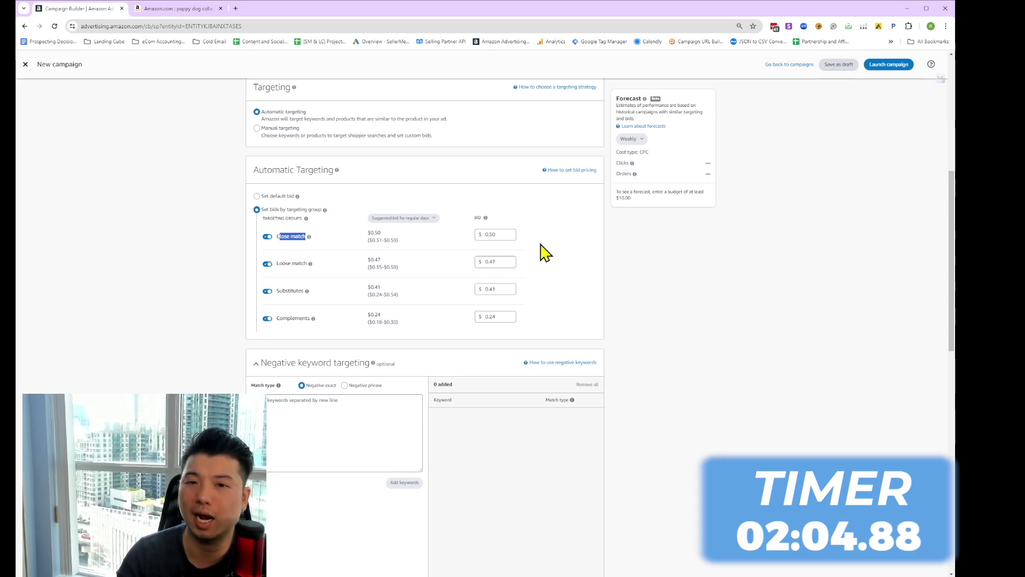
pyautogui.moveTo(295, 236); pyautogui.dragTo(277, 236)
pyautogui.moveTo(380, 234); pyautogui.dragTo(368, 233)
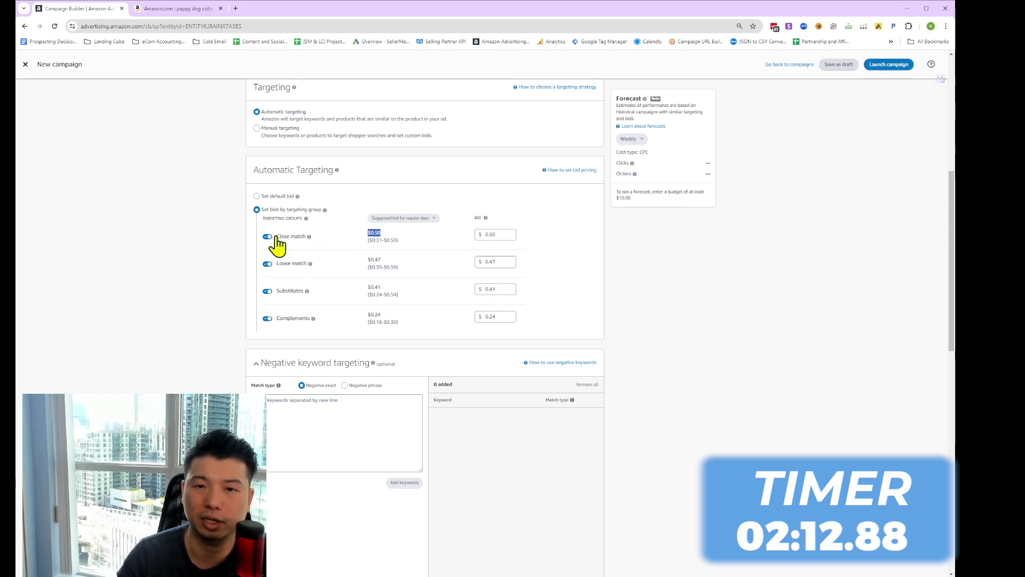
pyautogui.hotkey('ctrl', 'a')
pyautogui.moveTo(319, 245)
pyautogui.click(526, 252)
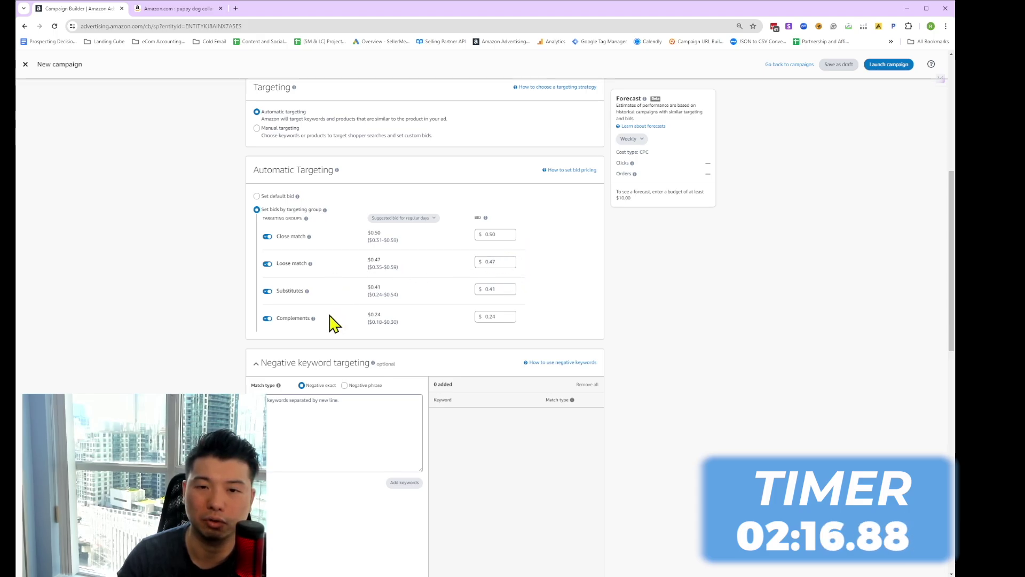
# Set the loose match bid to $0.25 and the substitutes bid to $0.30.
pyautogui.doubleClick(504, 263)
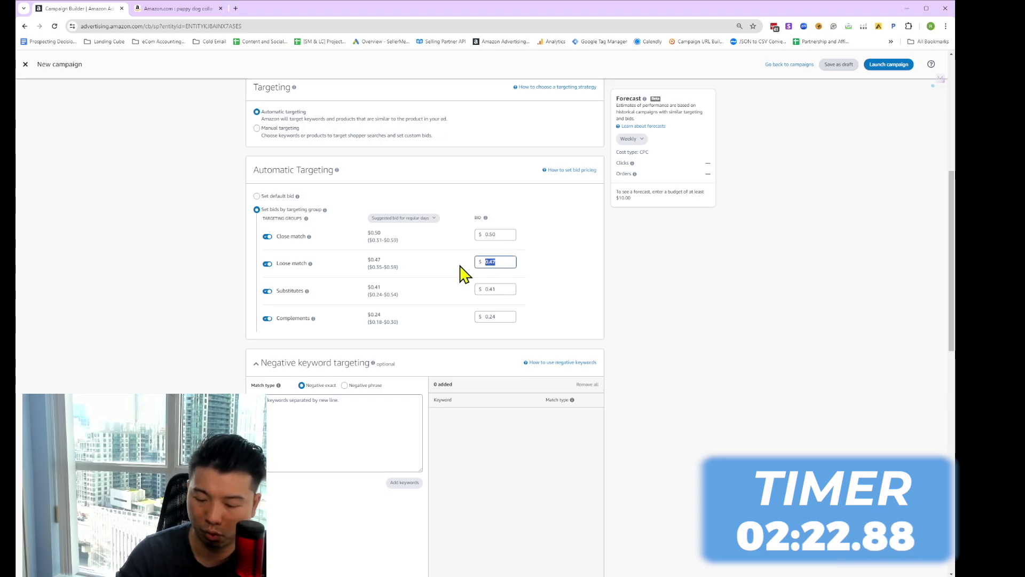
pyautogui.write('0.25')
pyautogui.doubleClick(511, 262)
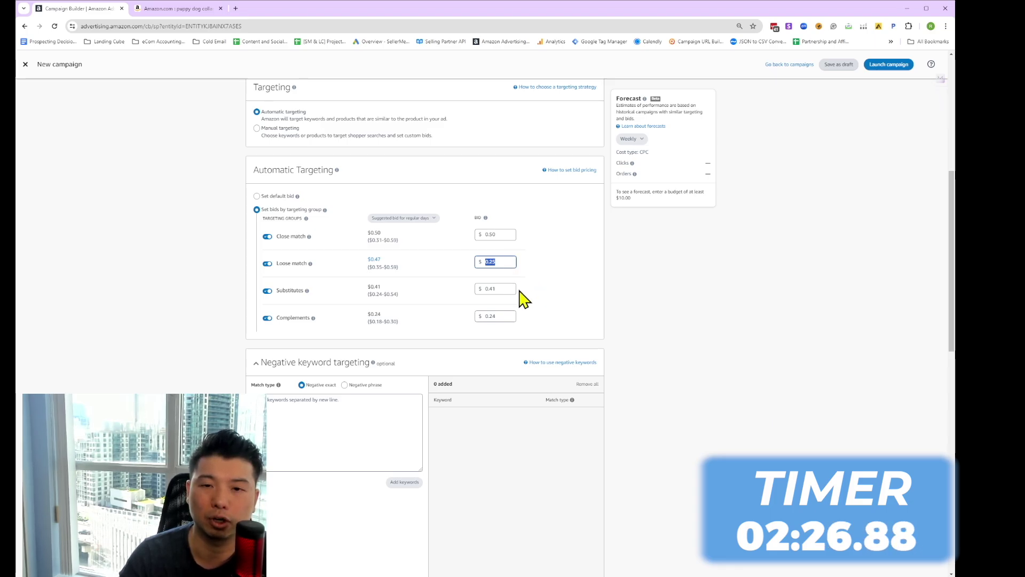
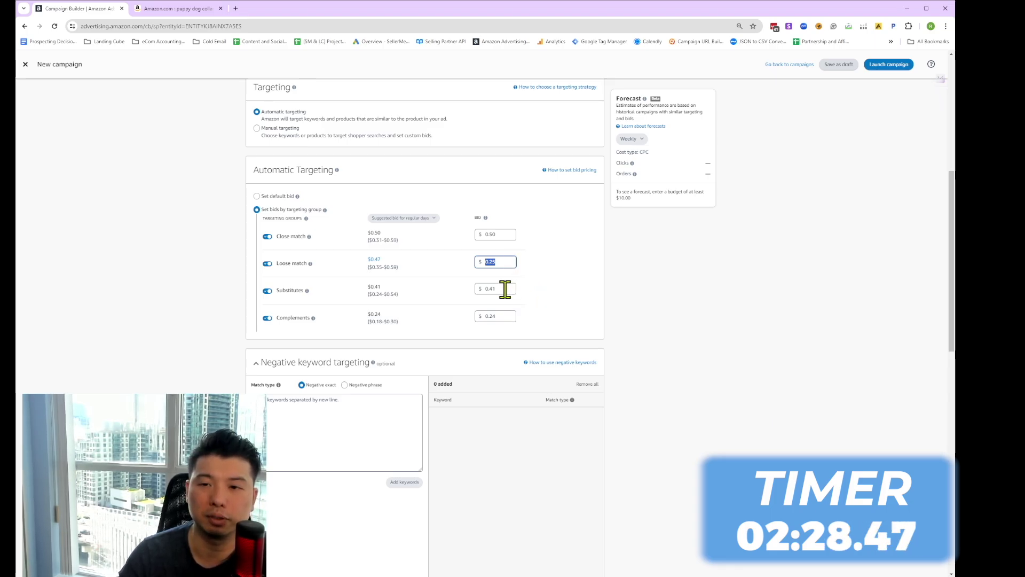
pyautogui.click(505, 289)
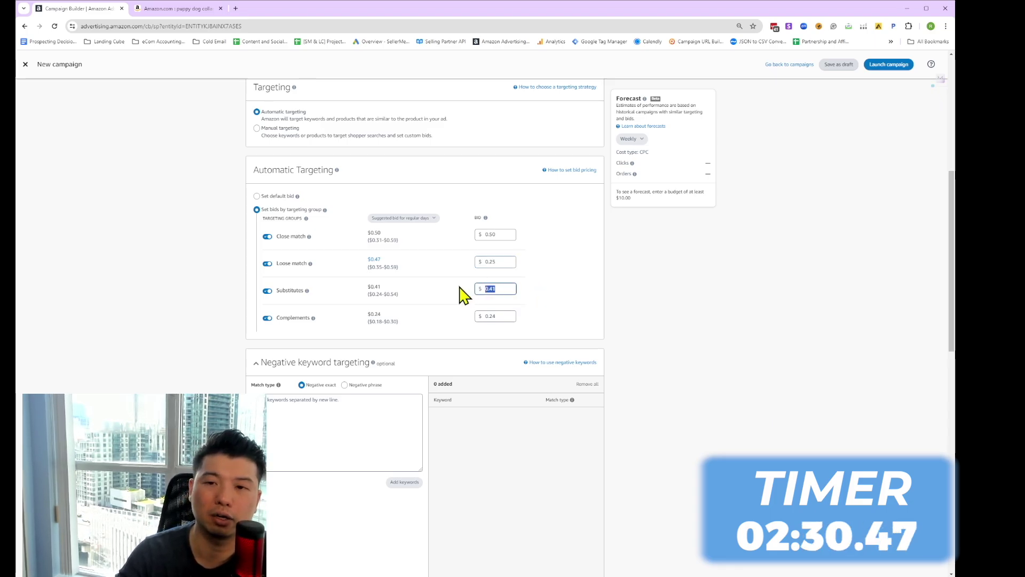
pyautogui.click(507, 316)
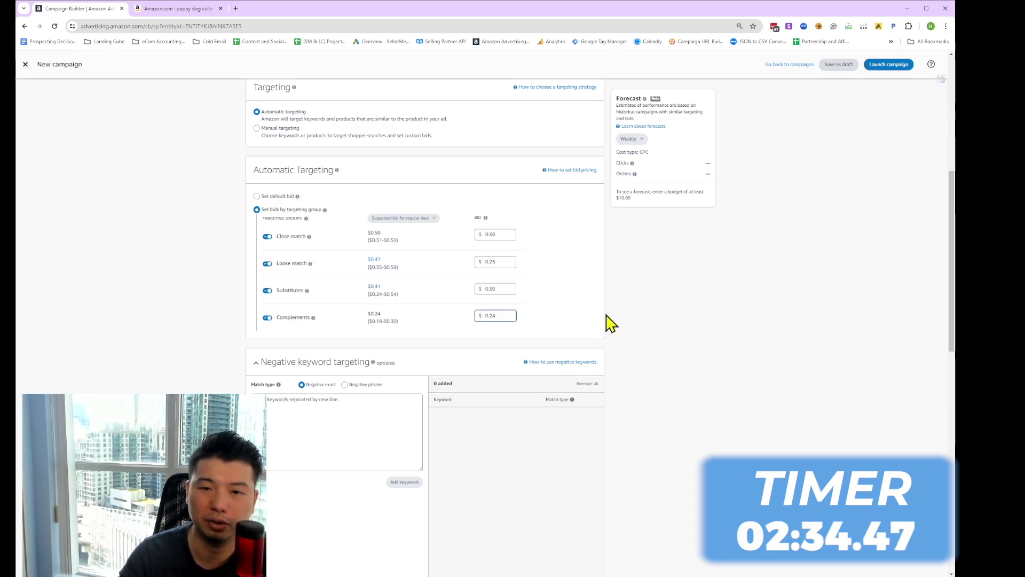
# Examine the optional negative keyword and negative product targeting sections and glance at the puppy dog collar search results on Amazon.
pyautogui.scroll(-2, 611, 323)
pyautogui.moveTo(258, 238); pyautogui.dragTo(368, 241)
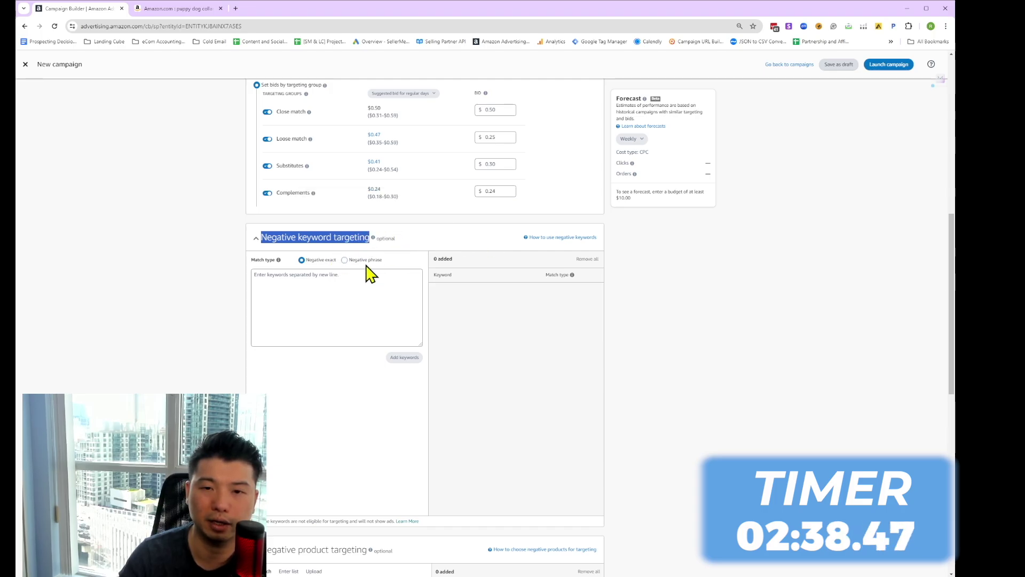
pyautogui.click(465, 229)
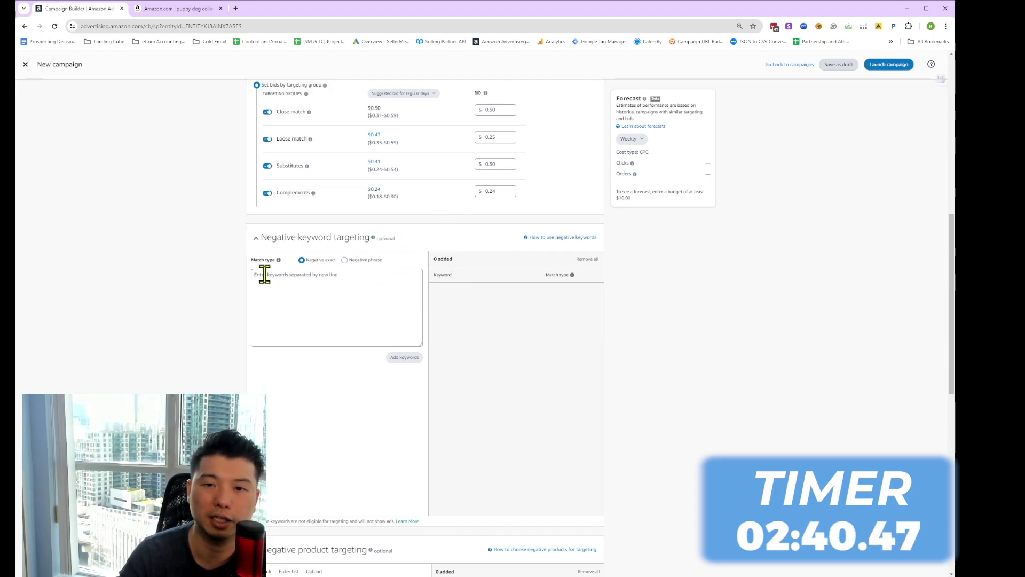
pyautogui.scroll(-8, 320, 316)
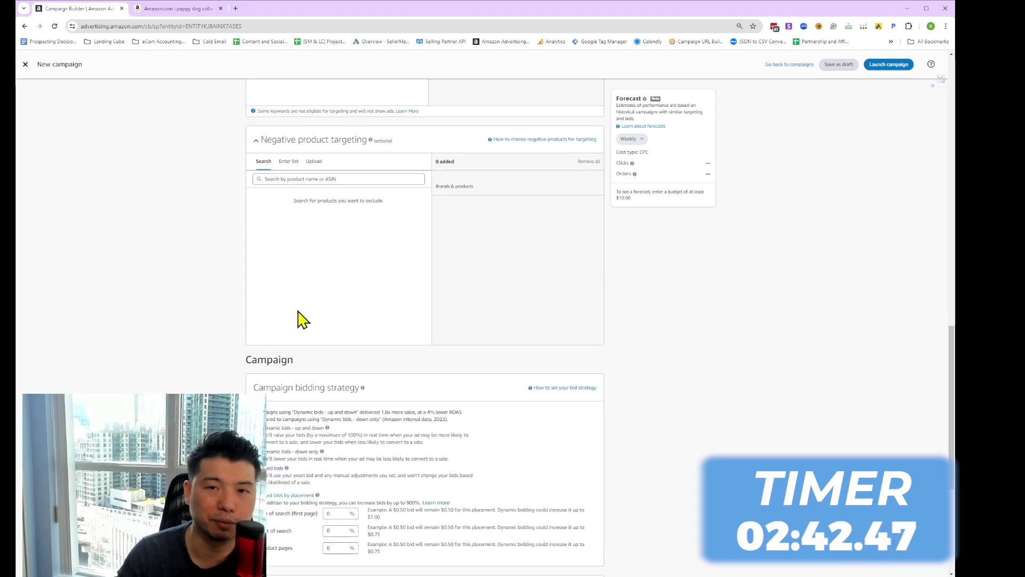
pyautogui.scroll(1, 316, 178)
pyautogui.scroll(4, 276, 211)
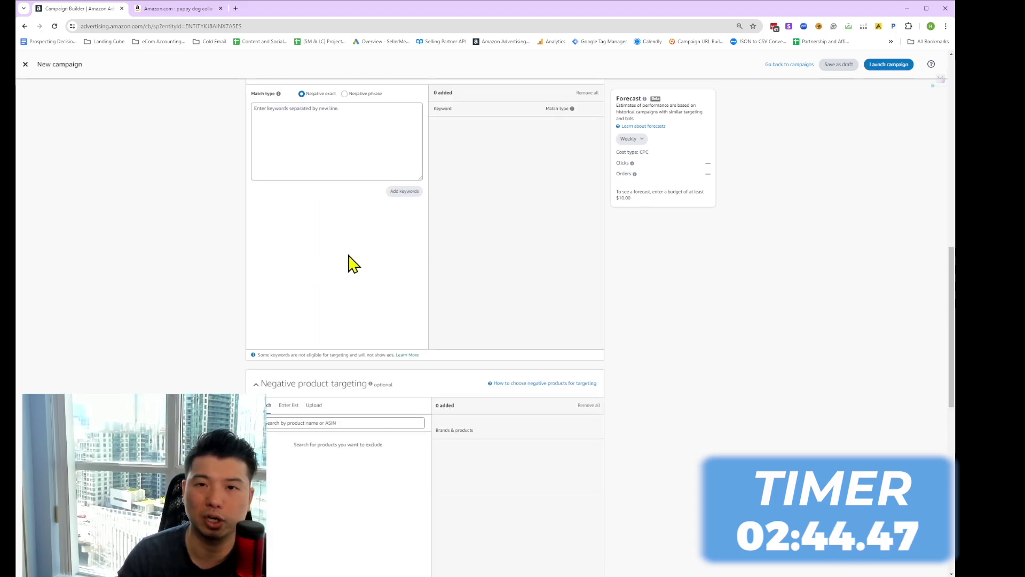
pyautogui.scroll(2, 354, 270)
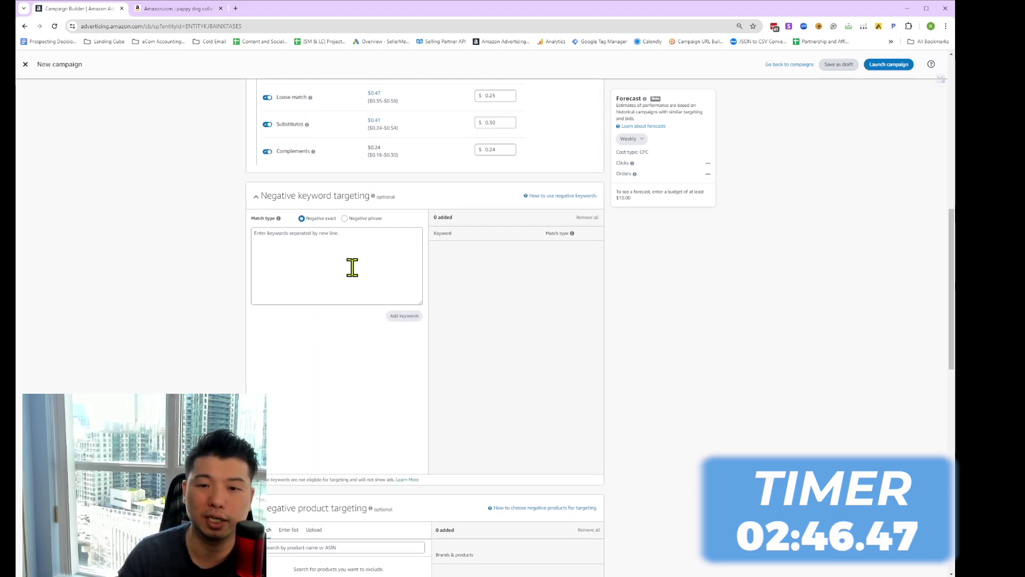
pyautogui.click(185, 9)
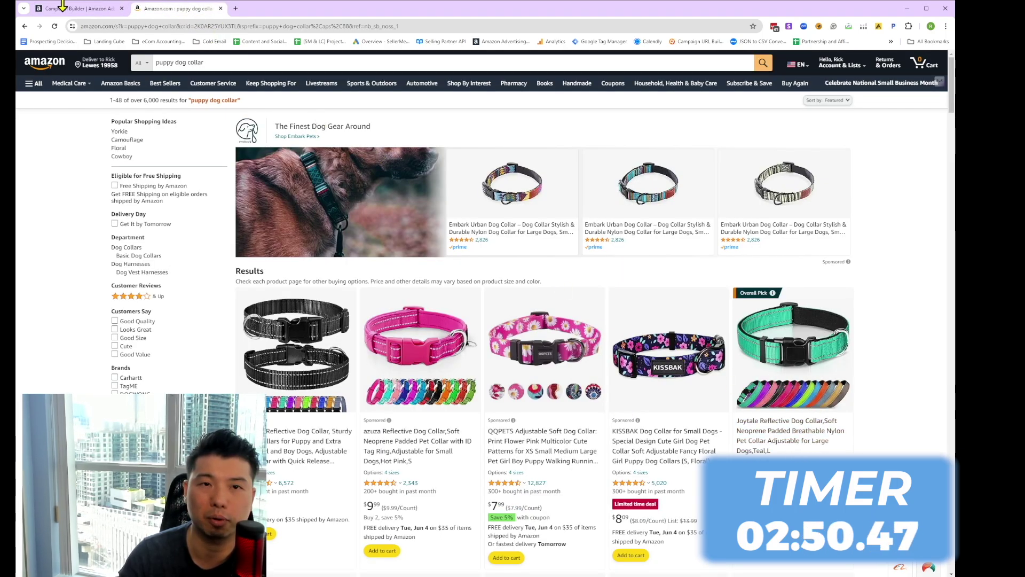
pyautogui.click(67, 9)
# Set the campaign bidding strategy to Fixed bids.
pyautogui.scroll(-10, 231, 384)
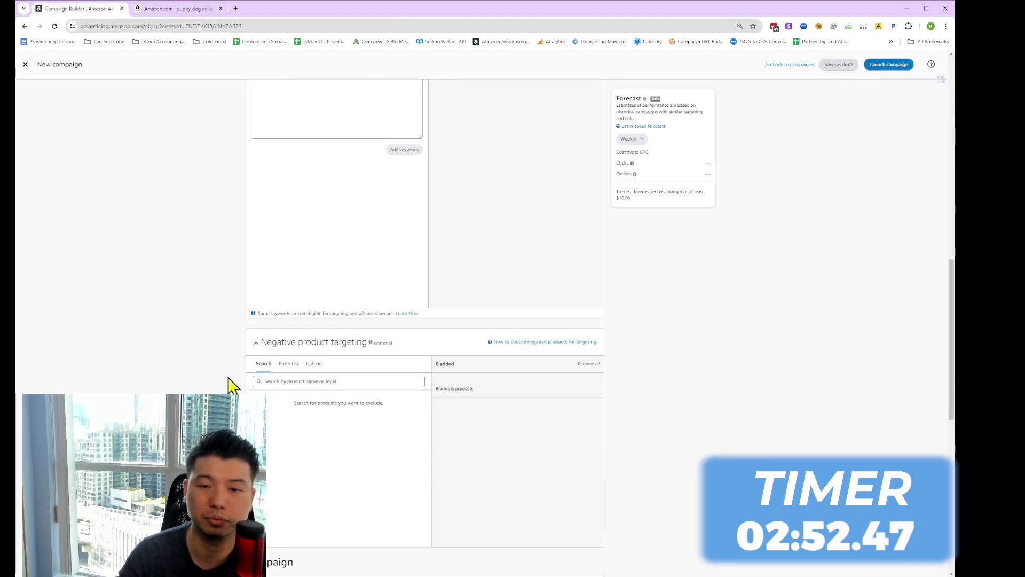
pyautogui.moveTo(253, 175); pyautogui.dragTo(396, 187)
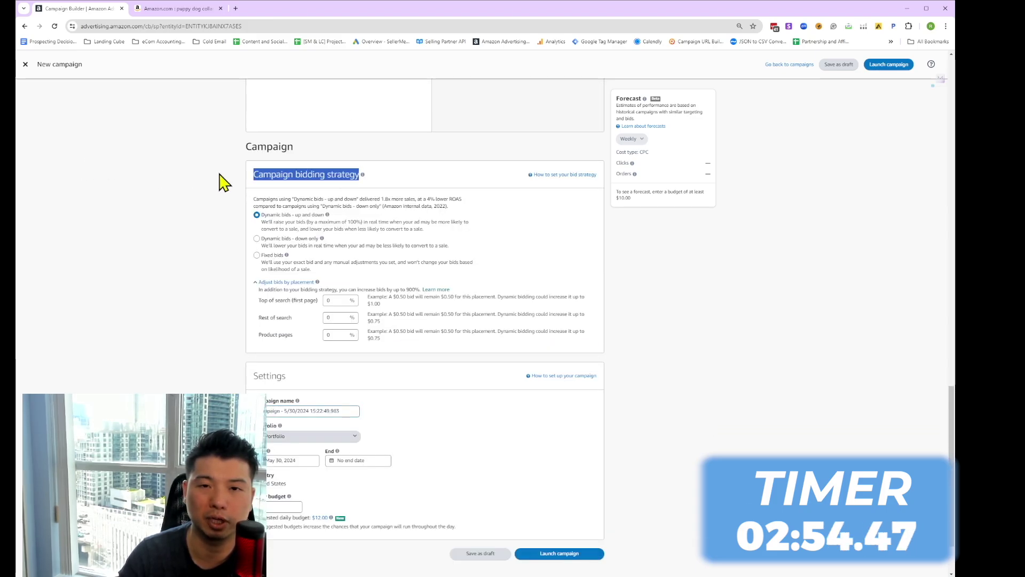
pyautogui.moveTo(255, 173); pyautogui.dragTo(385, 181)
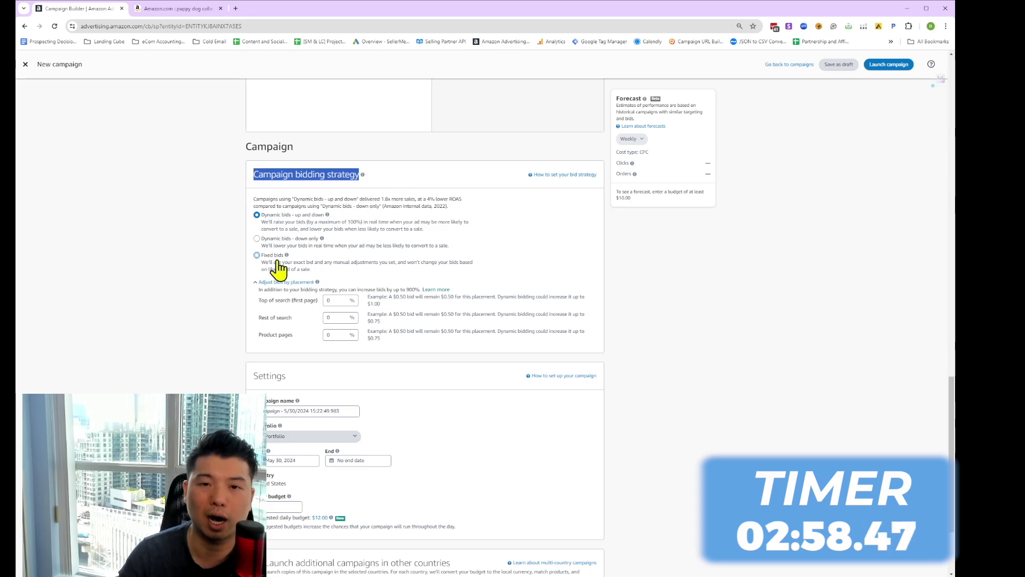
pyautogui.click(257, 255)
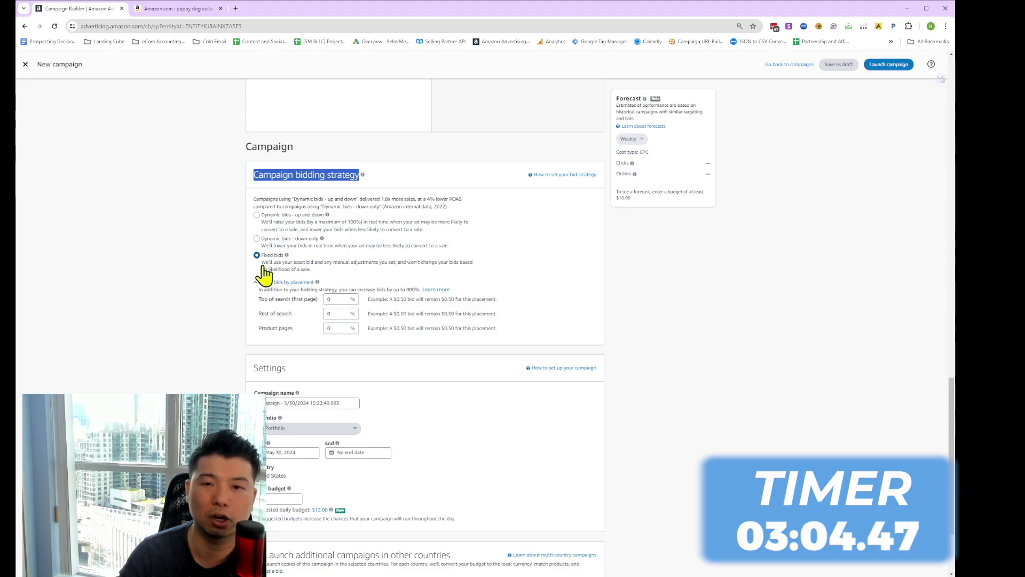
# Set the close match bid to $0.50.
pyautogui.scroll(15, 361, 347)
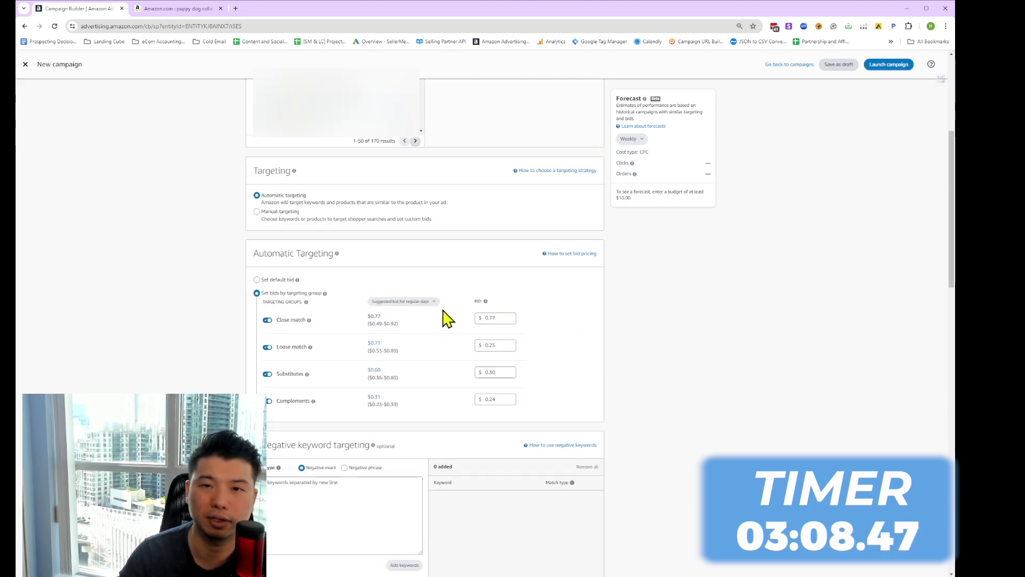
pyautogui.click(493, 319)
pyautogui.moveTo(495, 318); pyautogui.dragTo(491, 319)
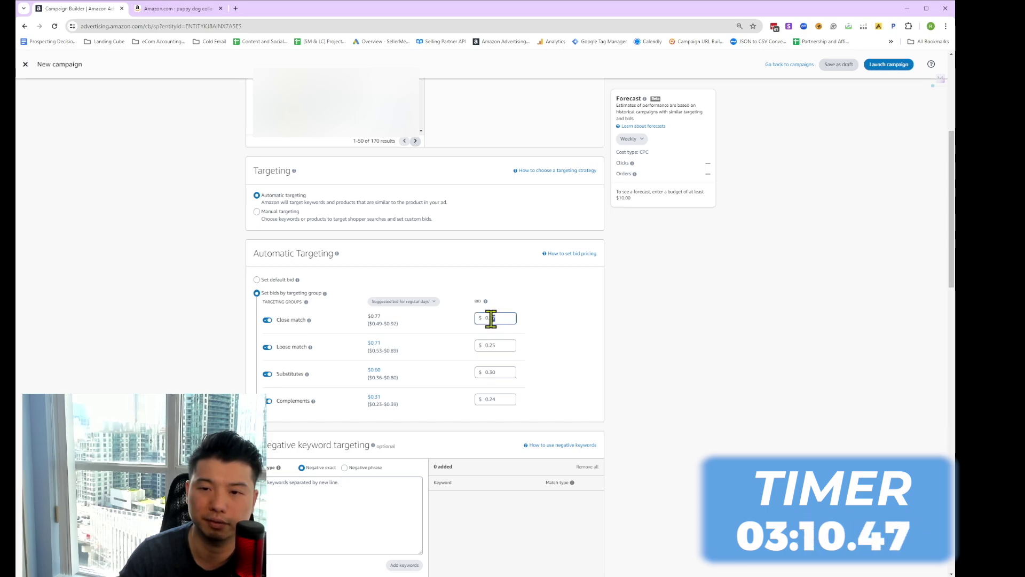
pyautogui.write('0')
pyautogui.click(601, 318)
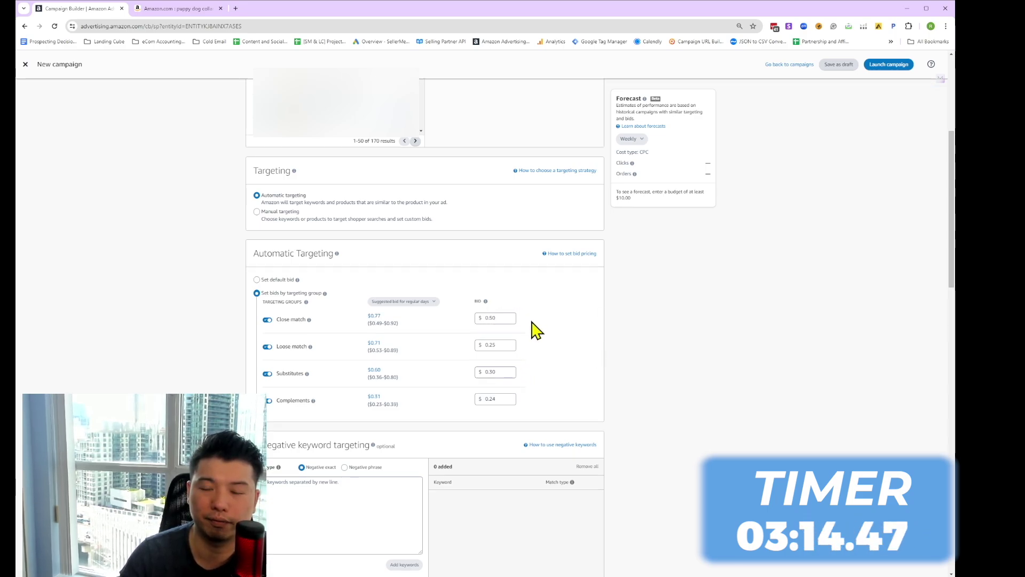
# Review the Fixed bids strategy together with the close match bid in the automatic targeting groups.
pyautogui.scroll(-10, 534, 331)
pyautogui.scroll(-5, 557, 406)
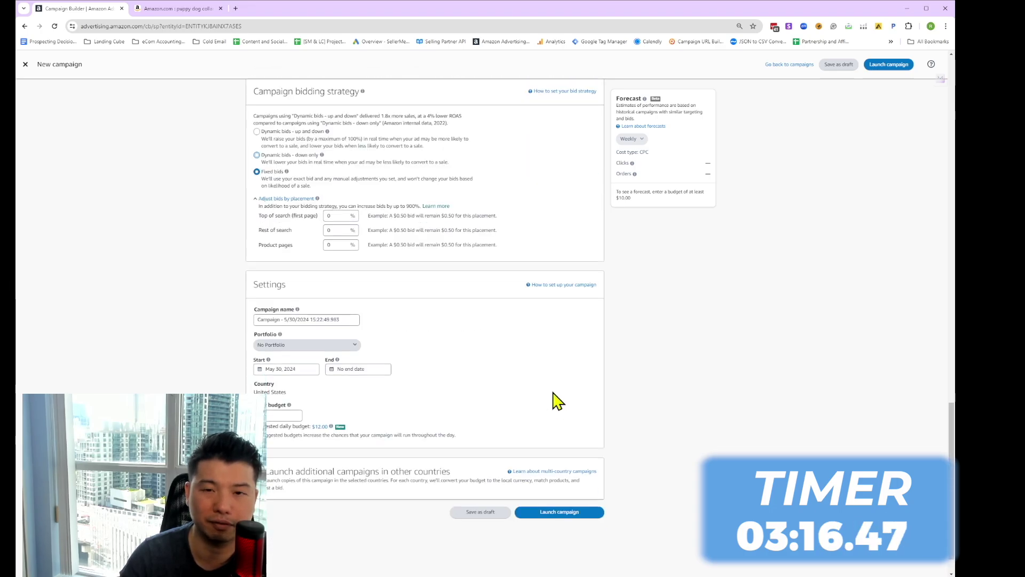
pyautogui.click(257, 172)
pyautogui.scroll(2, 260, 179)
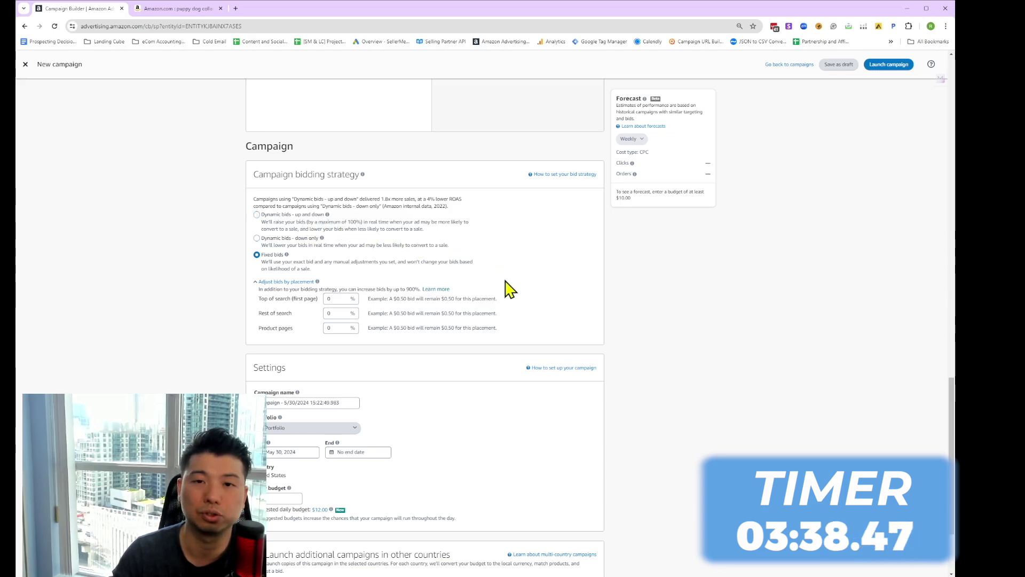
pyautogui.scroll(15, 508, 289)
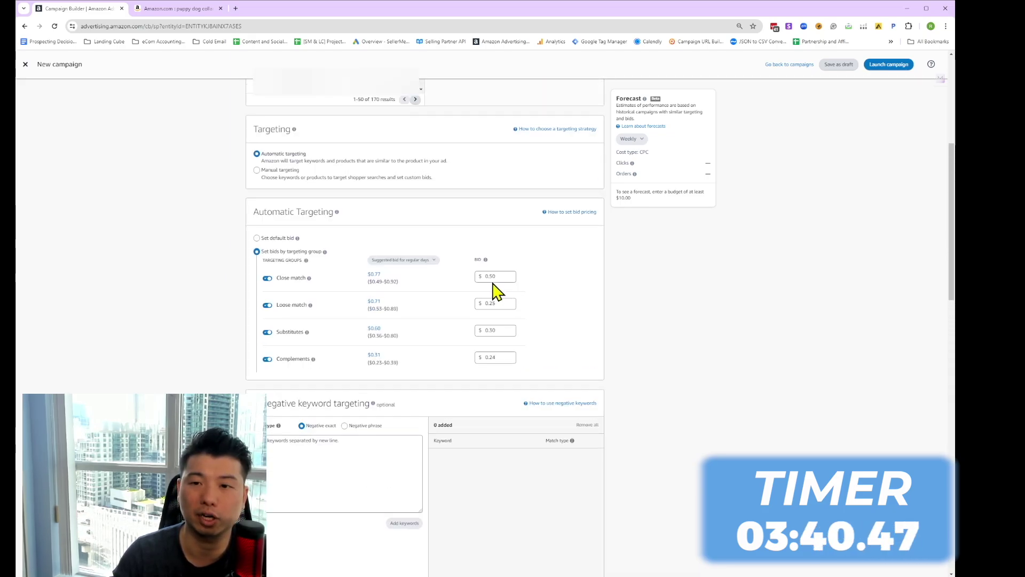
pyautogui.doubleClick(509, 280)
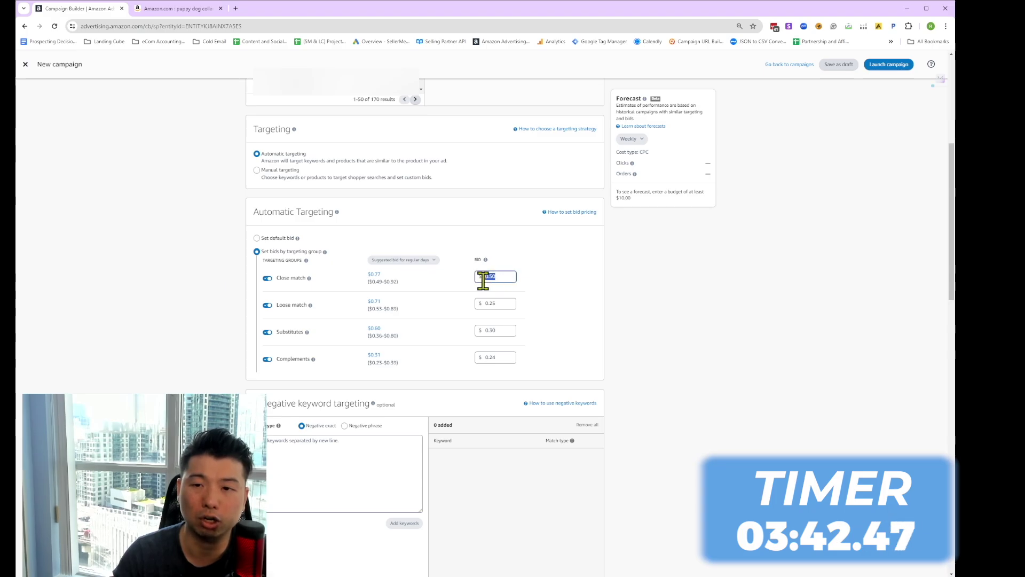
pyautogui.scroll(-19, 545, 284)
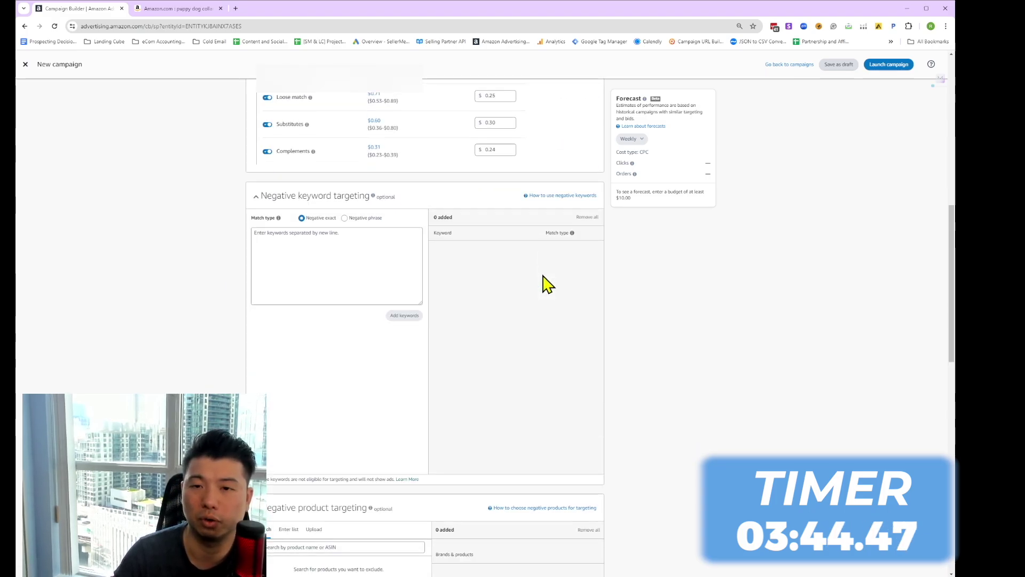
pyautogui.scroll(3, 509, 272)
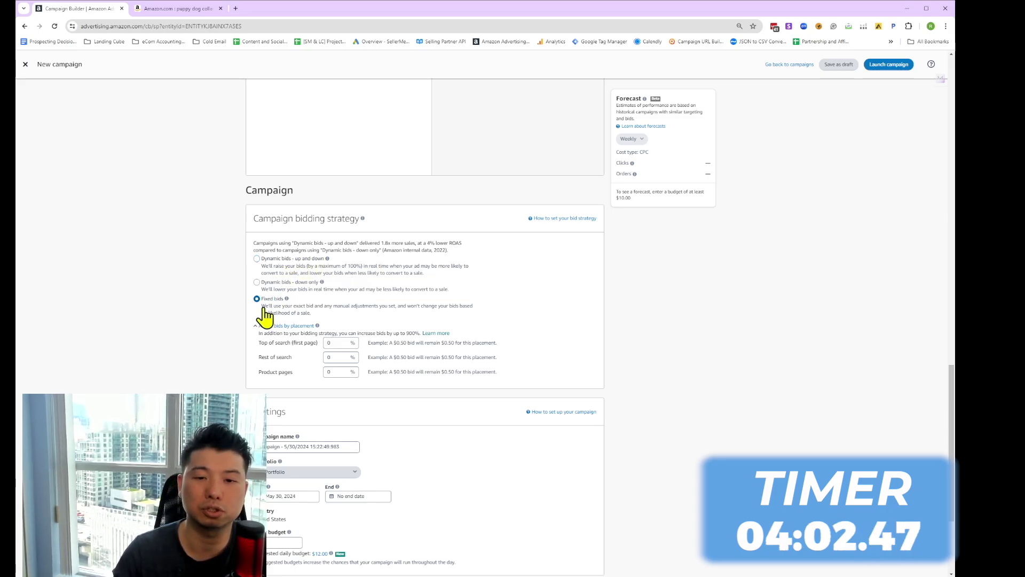
# Rename the campaign as SP_Auto_Dog_Collar in the campaign settings.
pyautogui.scroll(-3, 386, 328)
pyautogui.moveTo(353, 280); pyautogui.dragTo(144, 276)
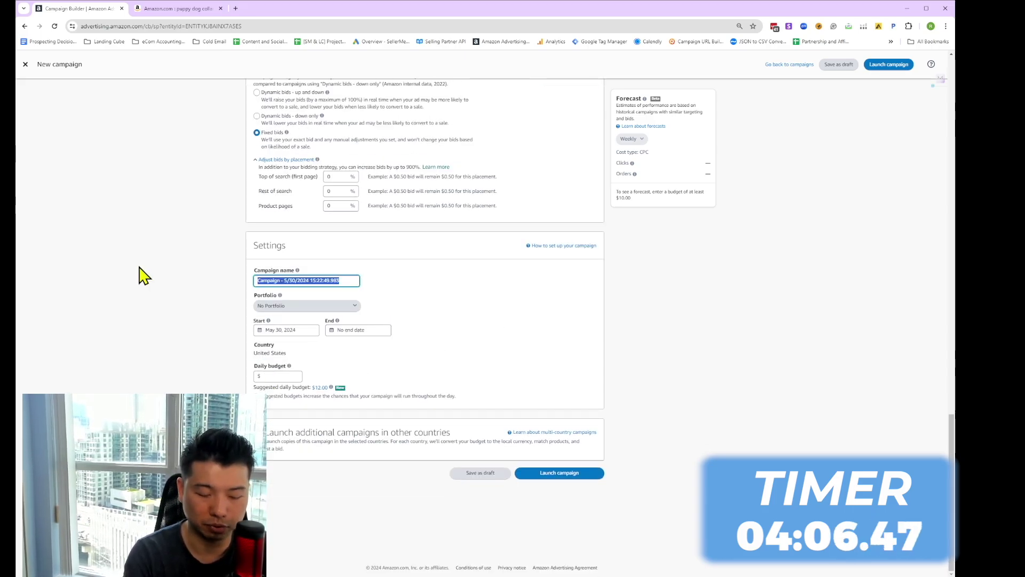
pyautogui.write('SP_Auto_P')
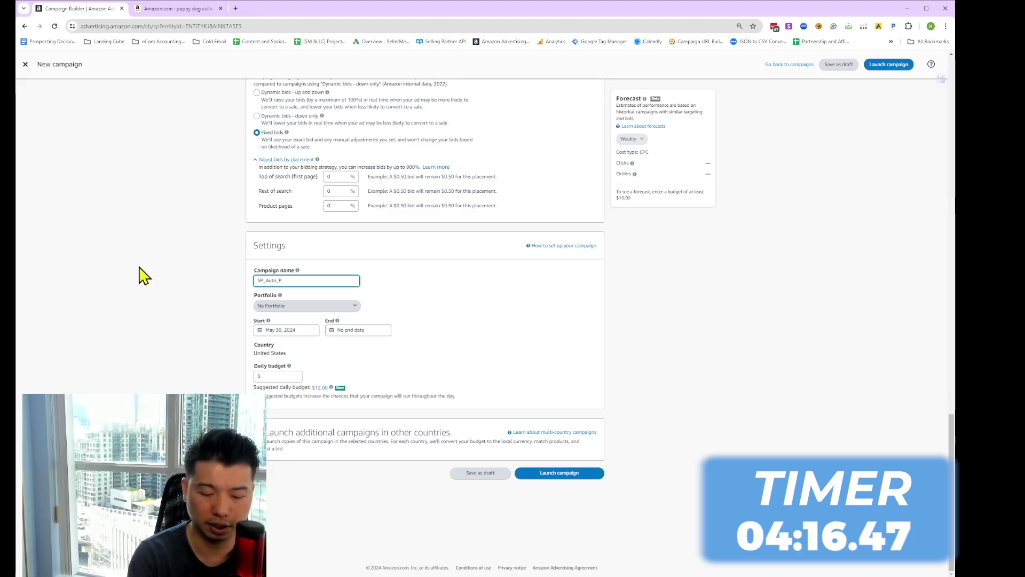
pyautogui.press('BackSpace')
pyautogui.write('Collar_')
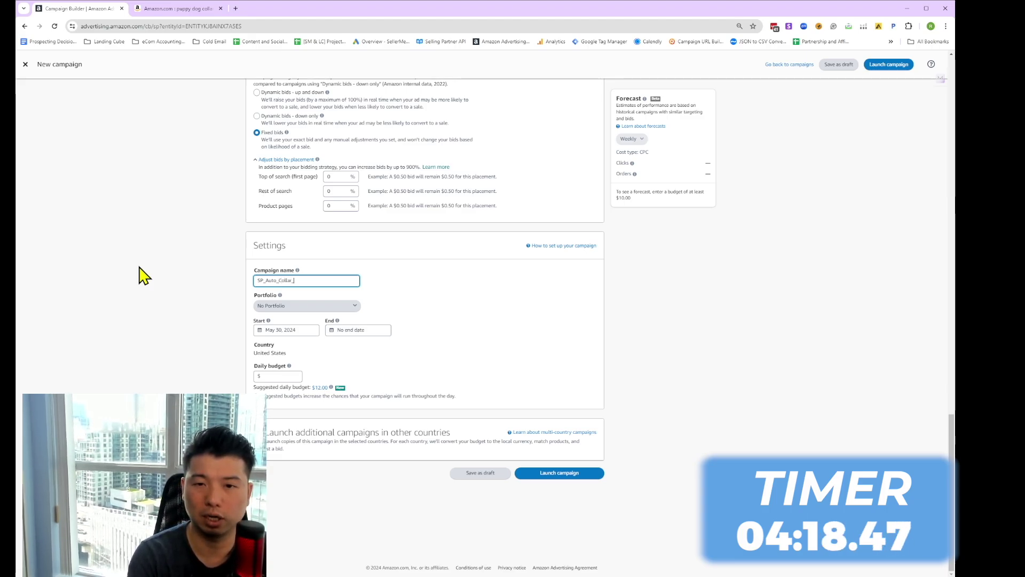
pyautogui.press('Left')
pyautogui.press('Left')
pyautogui.press('Left')
pyautogui.press('Left')
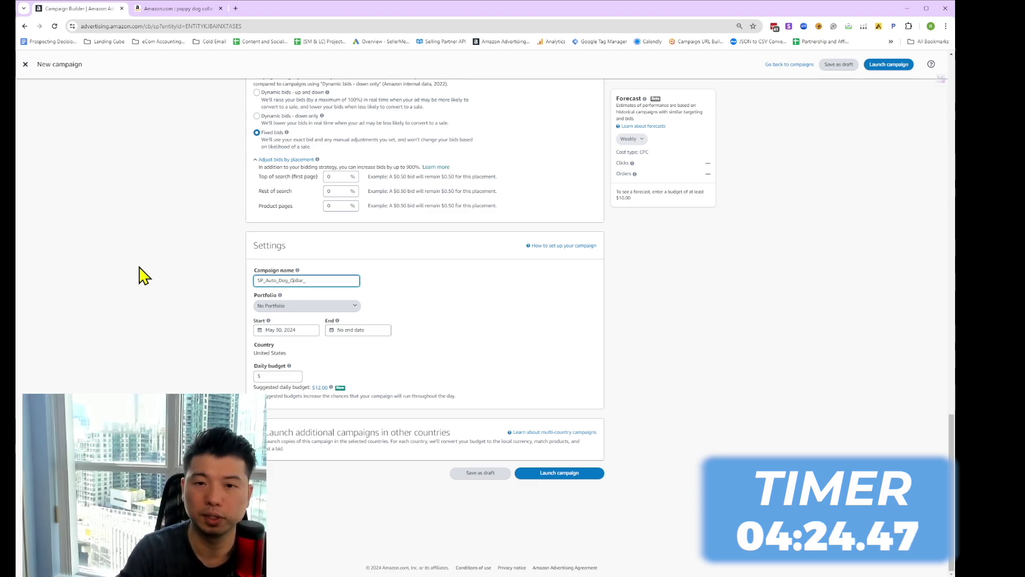
# Set the daily budget to $8 and save the campaign as a draft.
pyautogui.click(278, 376)
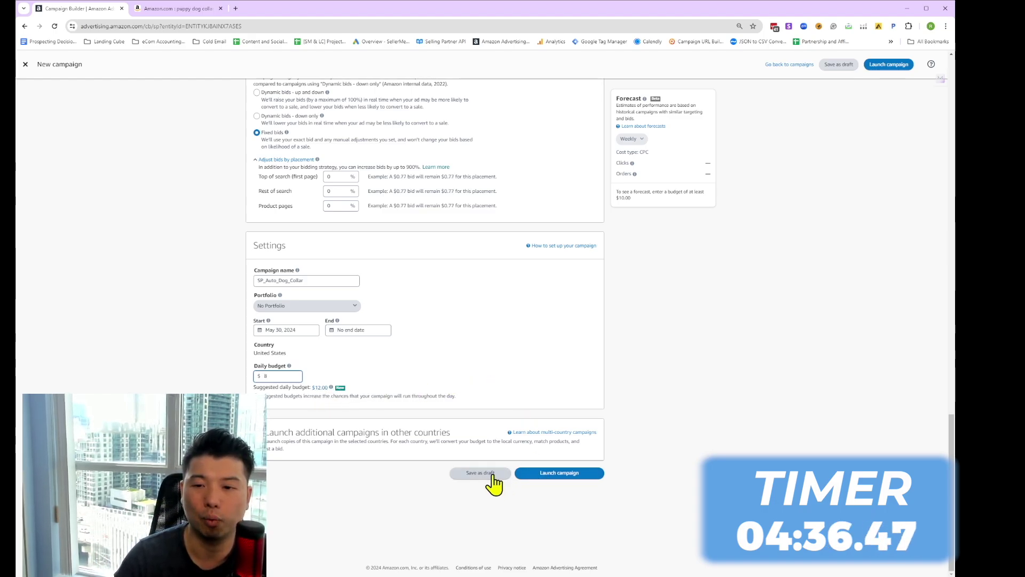
pyautogui.click(564, 473)
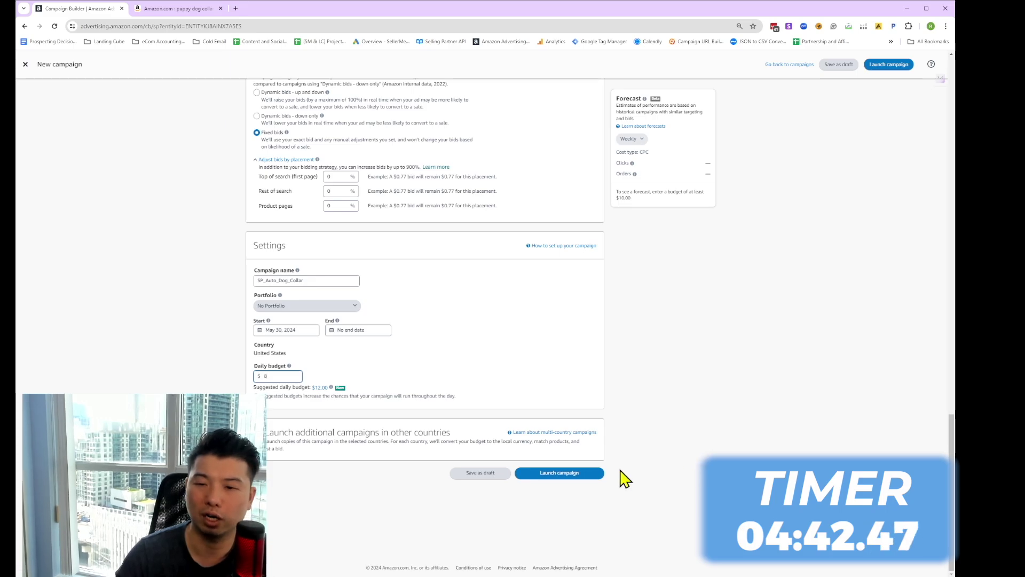
pyautogui.click(480, 474)
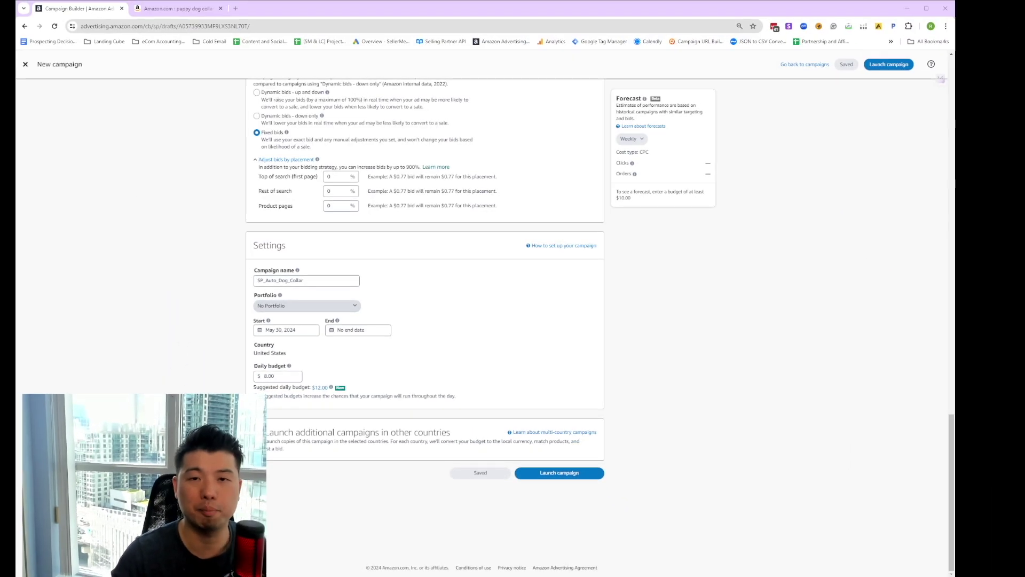
# Switch to the Amazon store's puppy dog collar results, open the Joytale reflective dog collar, and examine its product page.
pyautogui.scroll(15, 424, 320)
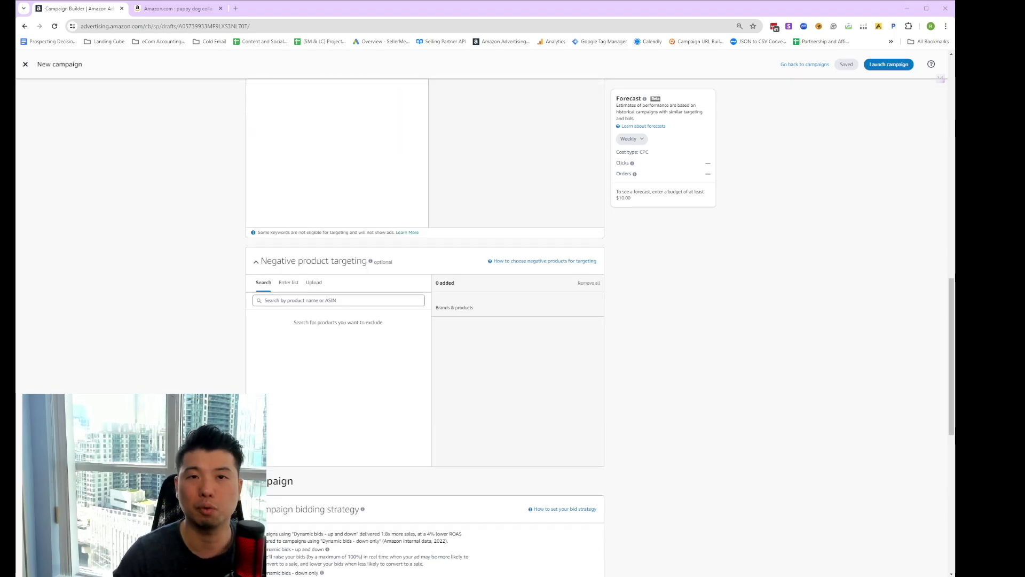
pyautogui.click(177, 8)
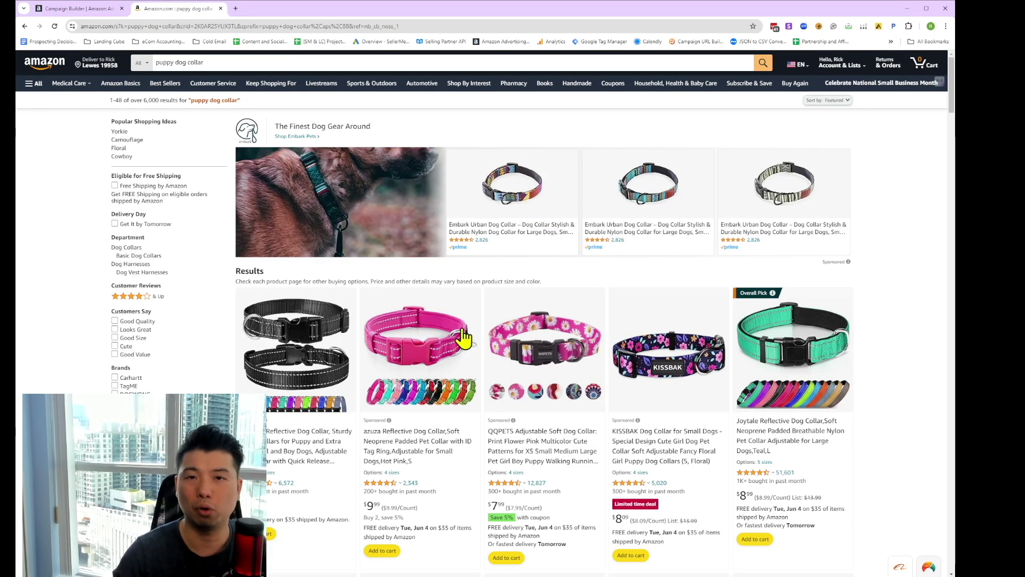
pyautogui.click(216, 60)
pyautogui.click(210, 371)
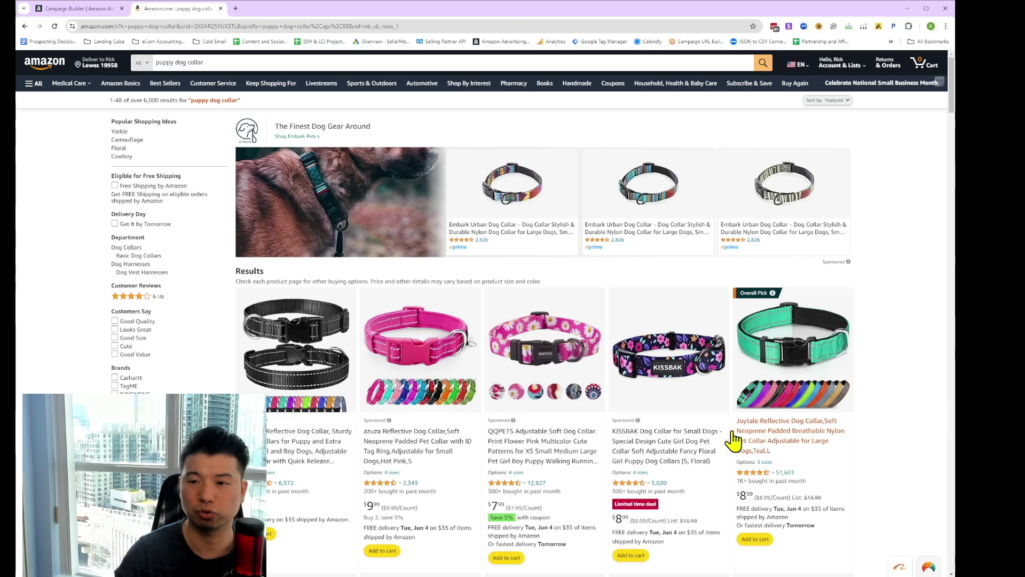
pyautogui.scroll(-3, 771, 393)
pyautogui.click(790, 278)
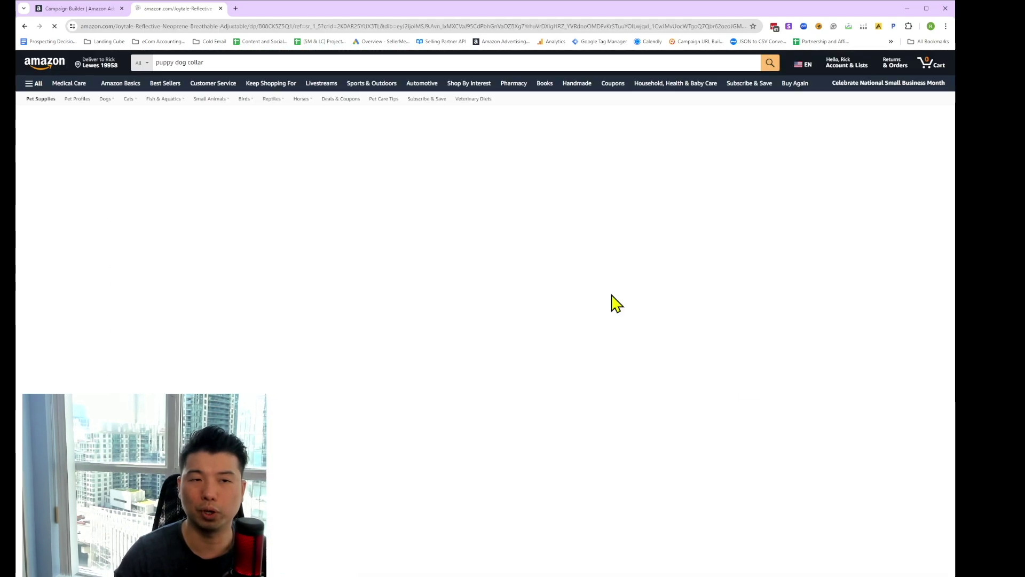
pyautogui.scroll(-10, 459, 337)
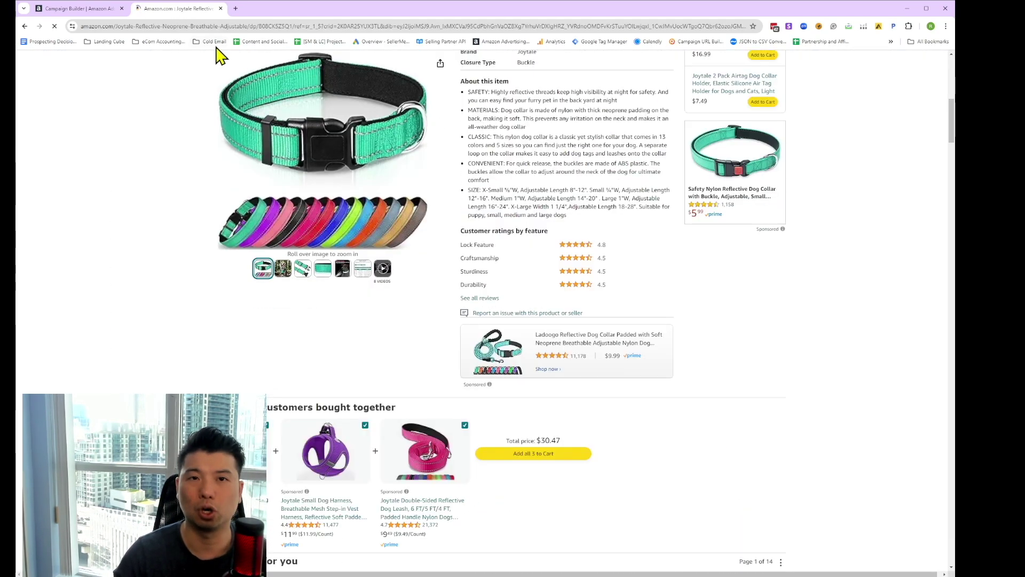
pyautogui.scroll(-3, 412, 309)
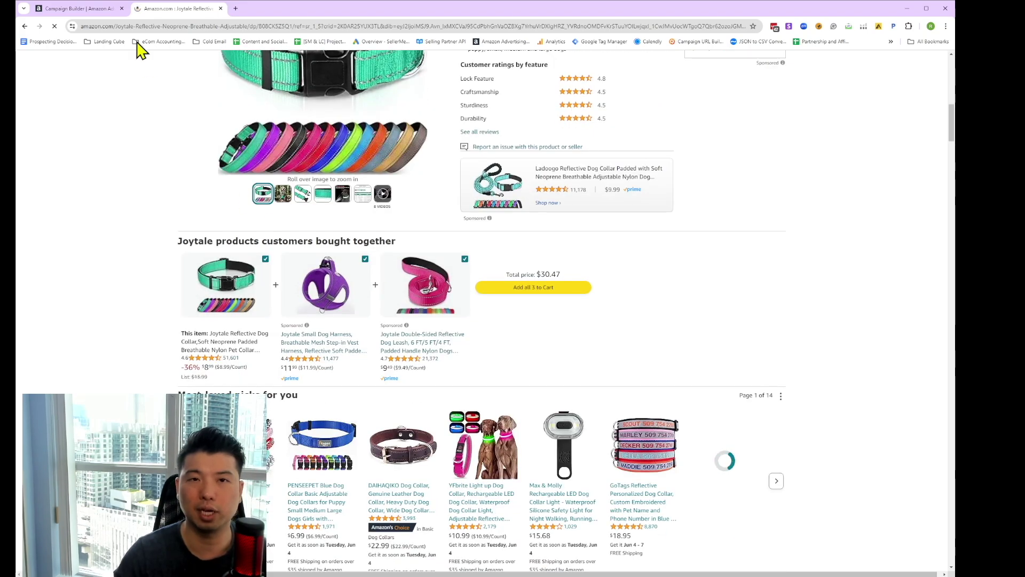
# Switch to the search terms of the adgp_Catch_All_SP_Auto ad group and examine the matched product ASINs and the leather vest for dogs keyword.
pyautogui.click(92, 9)
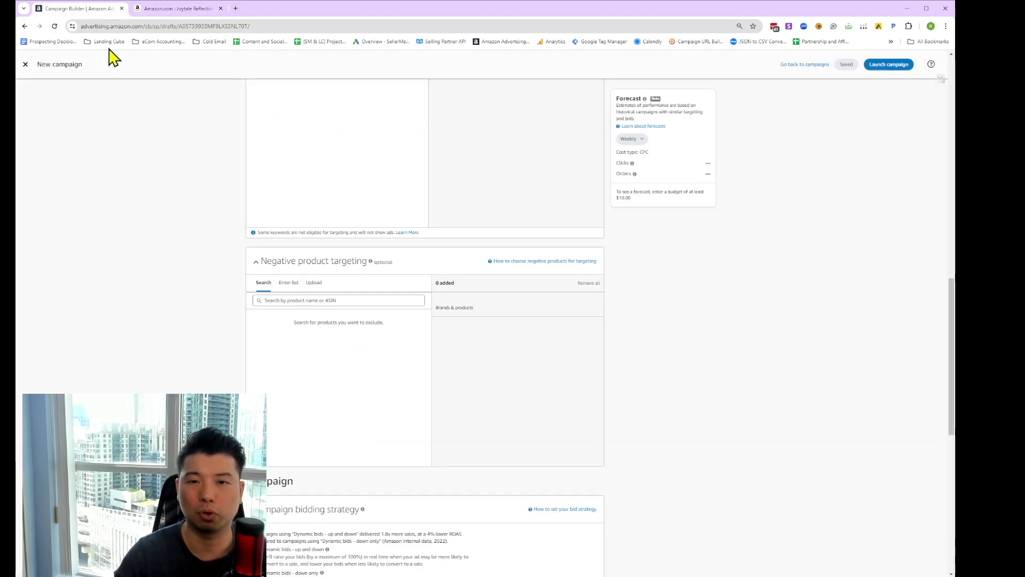
pyautogui.scroll(4, 115, 202)
pyautogui.scroll(10, 166, 160)
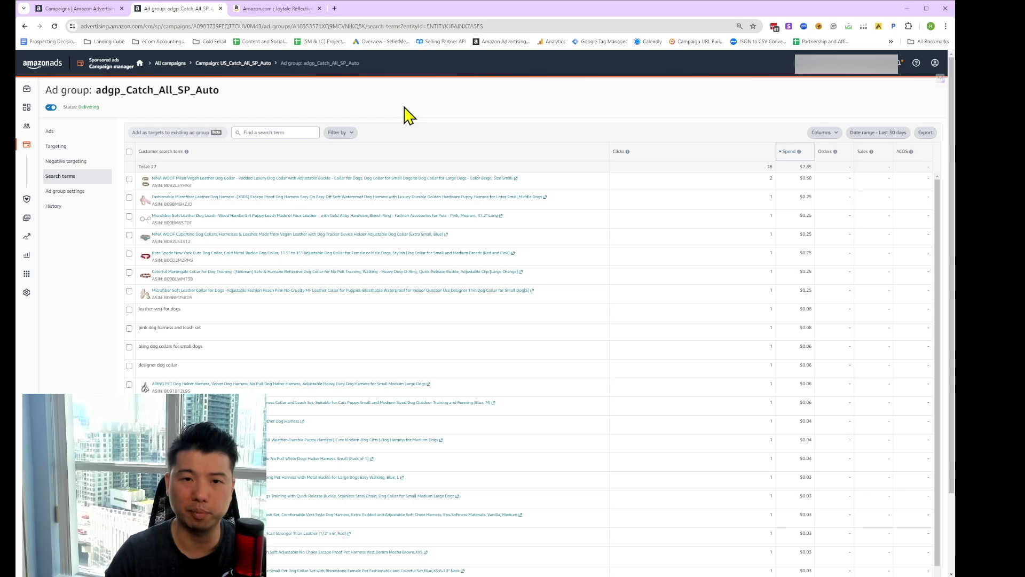
pyautogui.doubleClick(172, 204)
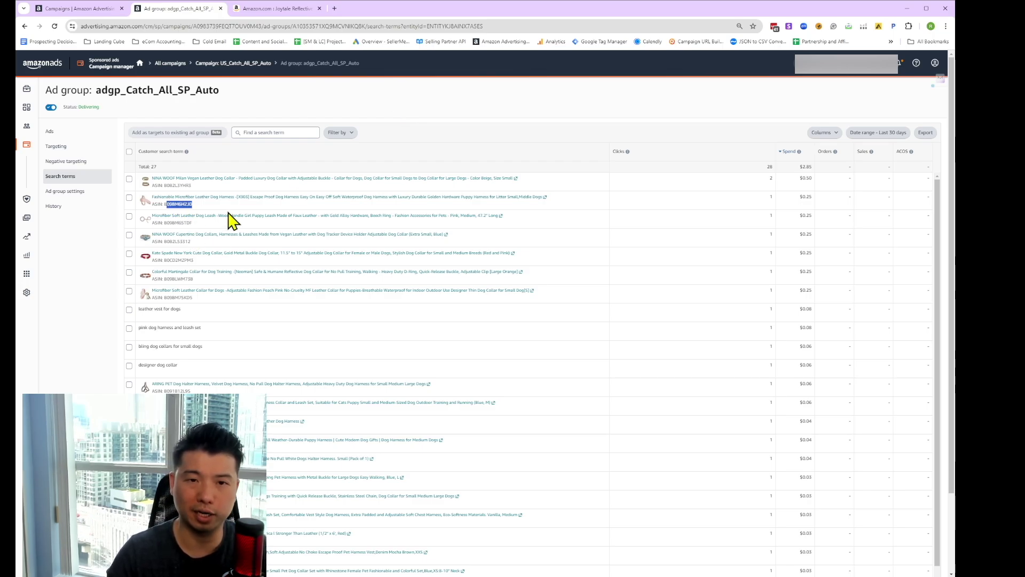
pyautogui.doubleClick(178, 223)
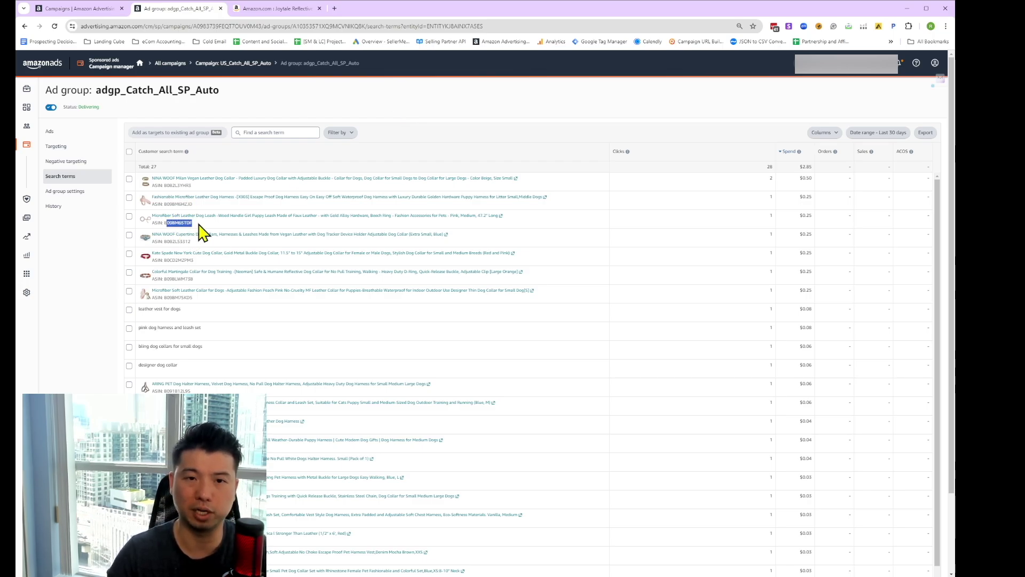
pyautogui.click(313, 11)
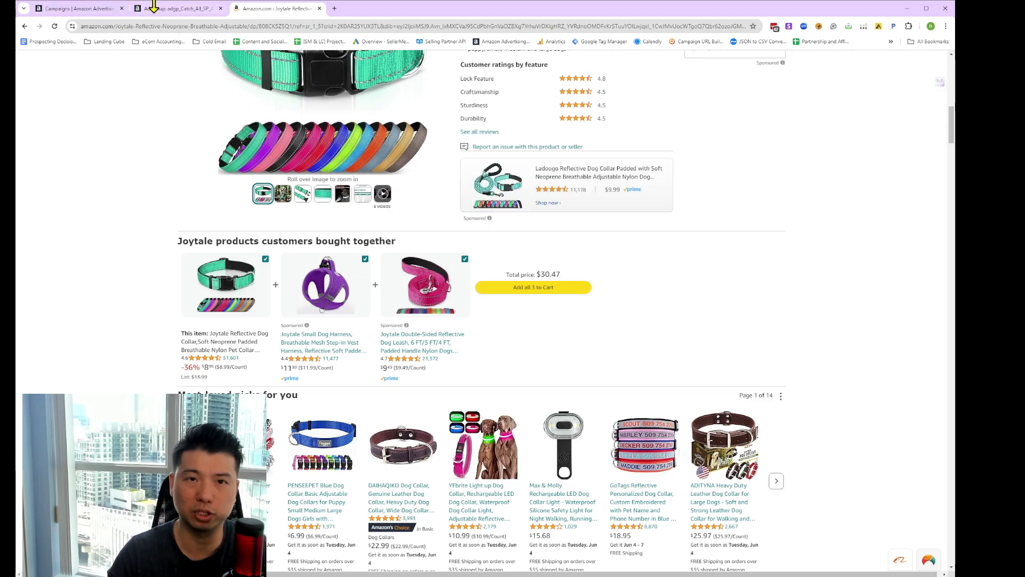
pyautogui.click(164, 9)
pyautogui.moveTo(140, 313); pyautogui.dragTo(172, 319)
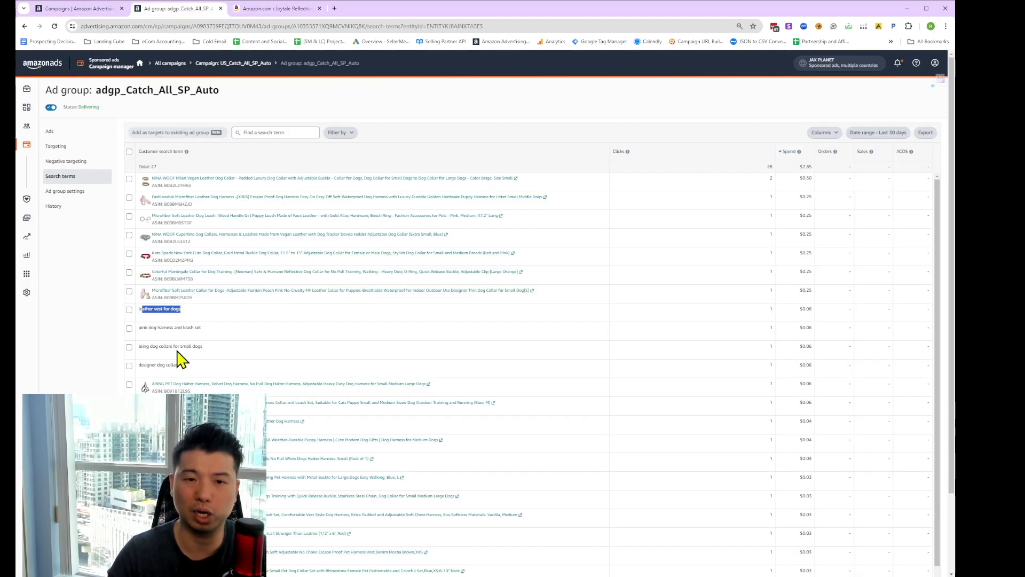
# Switch to the Amazon store, go back to the puppy dog collar results, and examine the search suggestions for that phrase.
pyautogui.click(306, 11)
pyautogui.click(26, 27)
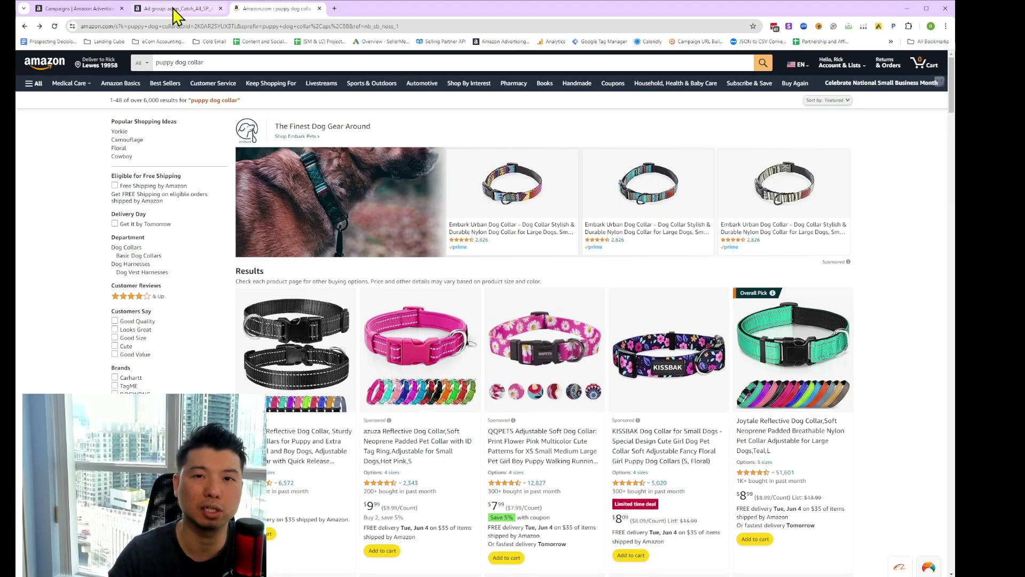
pyautogui.click(176, 10)
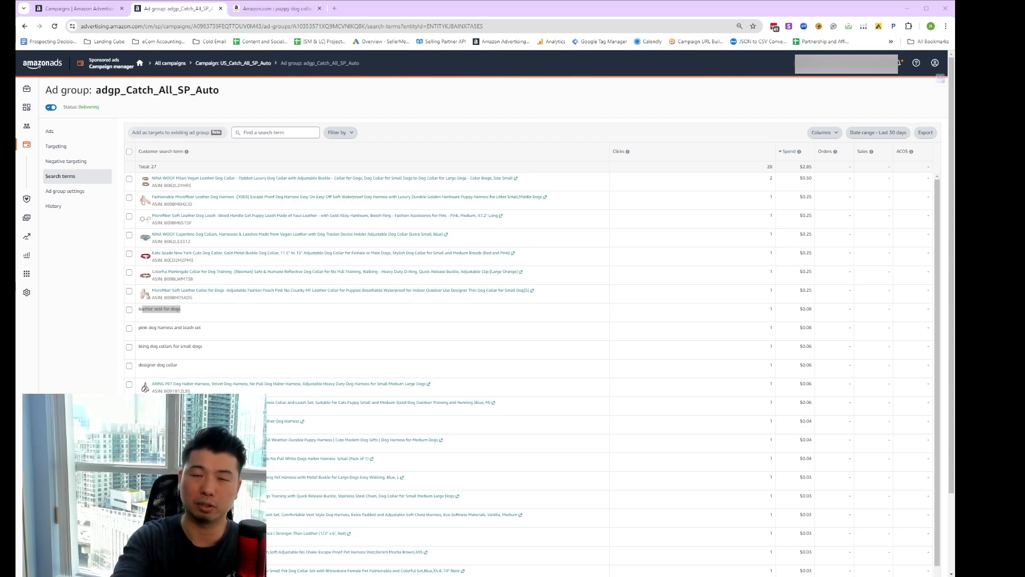
pyautogui.click(275, 8)
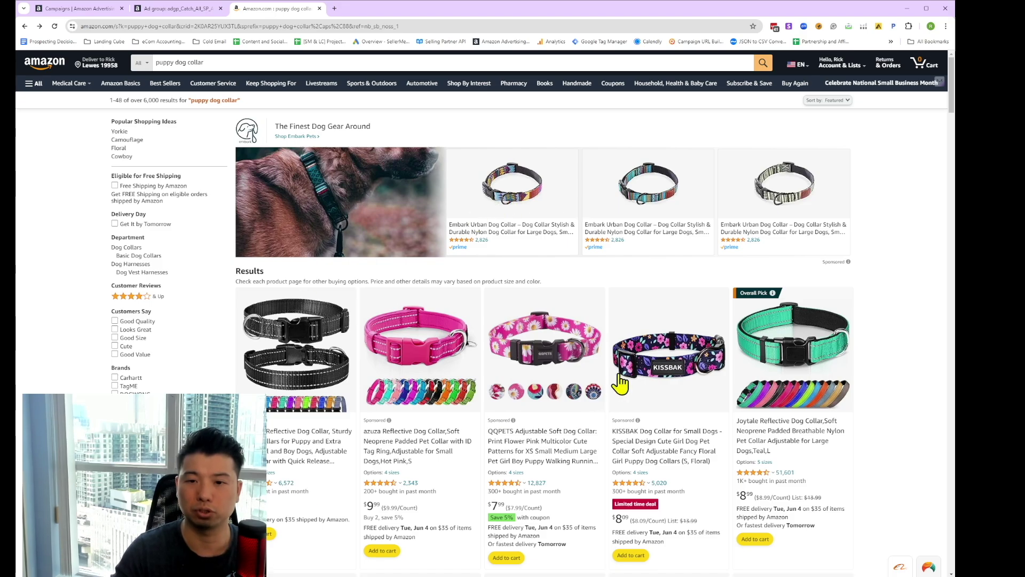
pyautogui.click(245, 64)
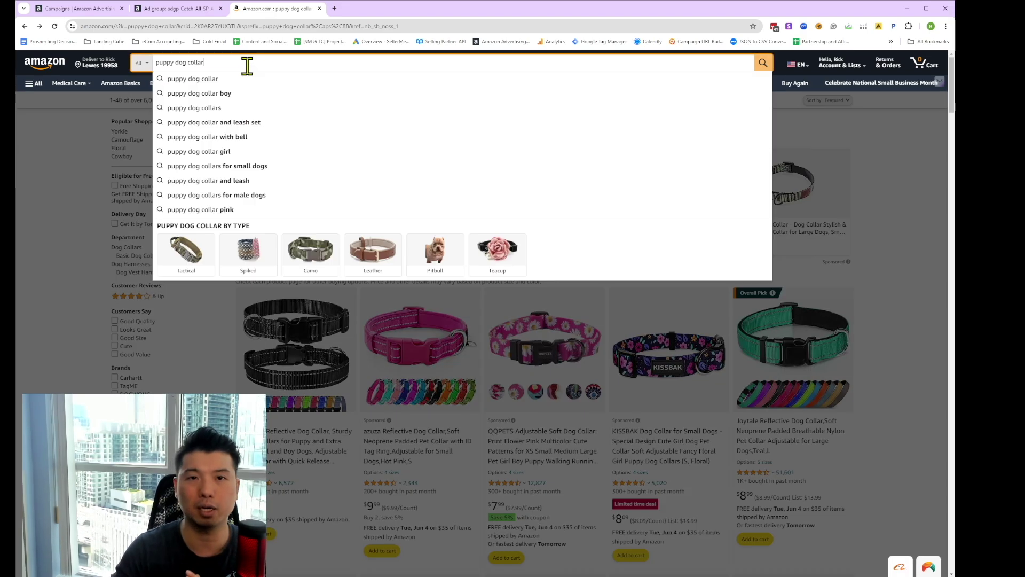
pyautogui.tripleClick(200, 65)
pyautogui.click(339, 155)
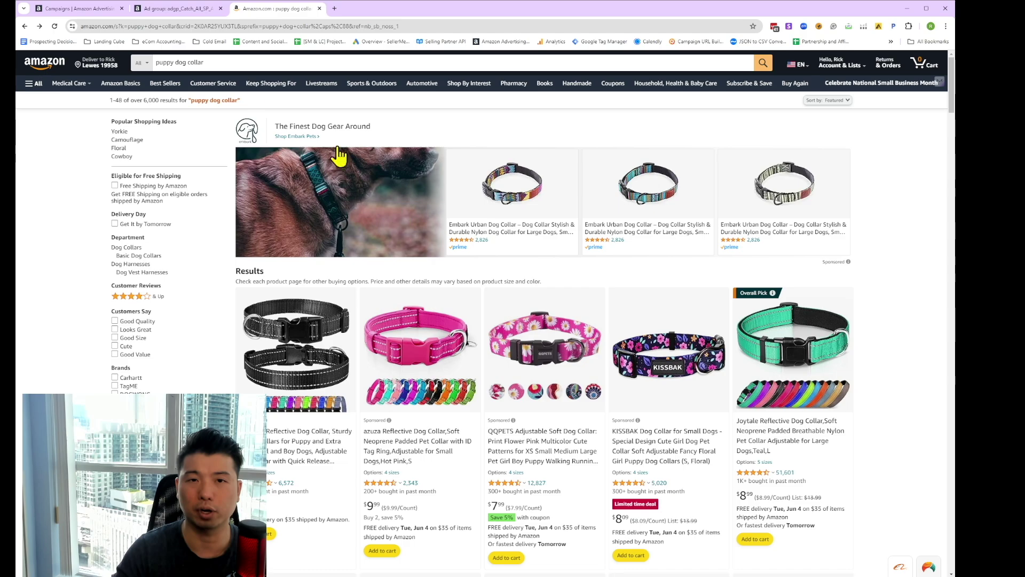
pyautogui.click(224, 62)
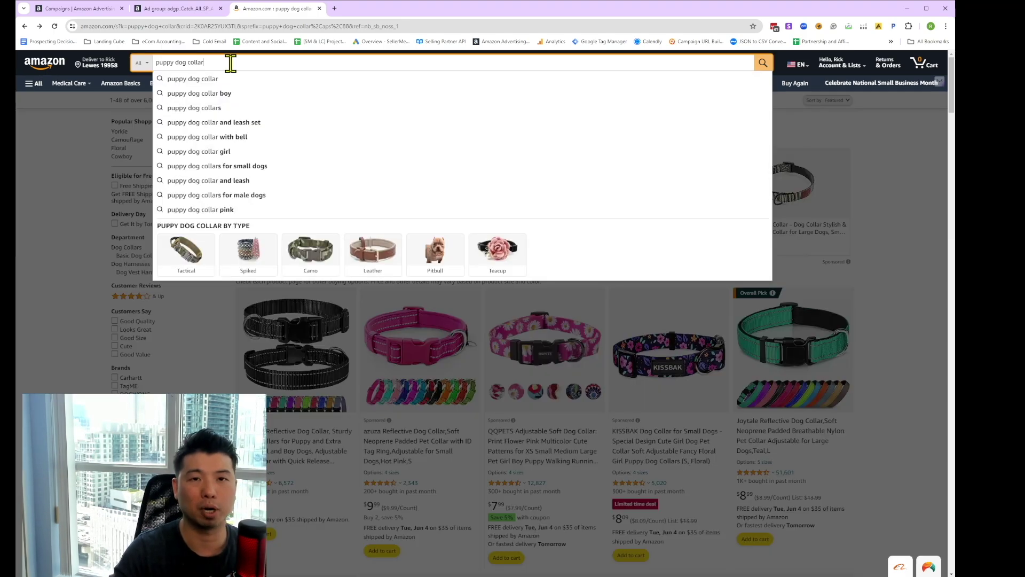
pyautogui.click(39, 191)
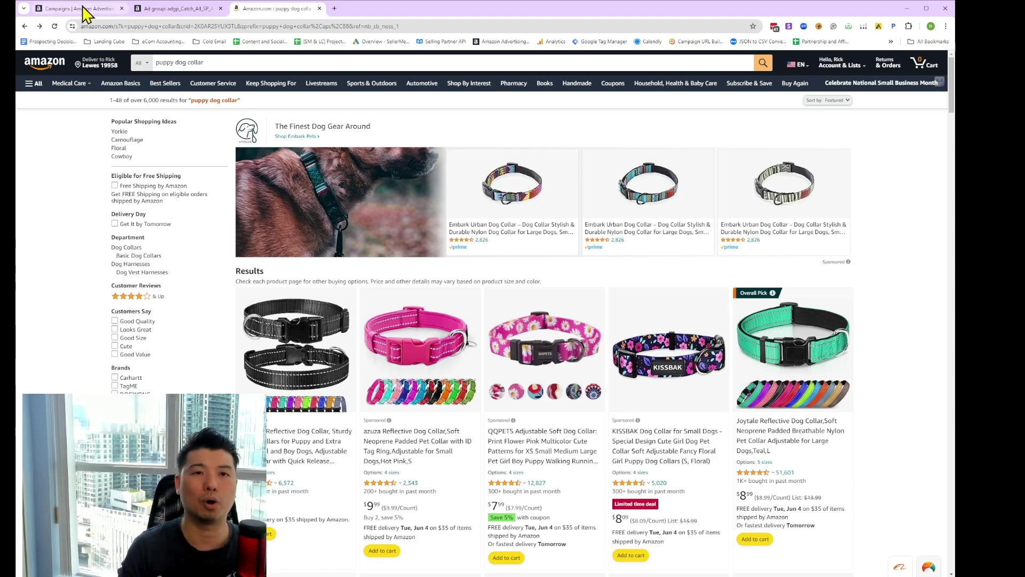
# Switch to the campaign builder, start a new Sponsored Products campaign, and set its targeting to manual.
pyautogui.click(85, 14)
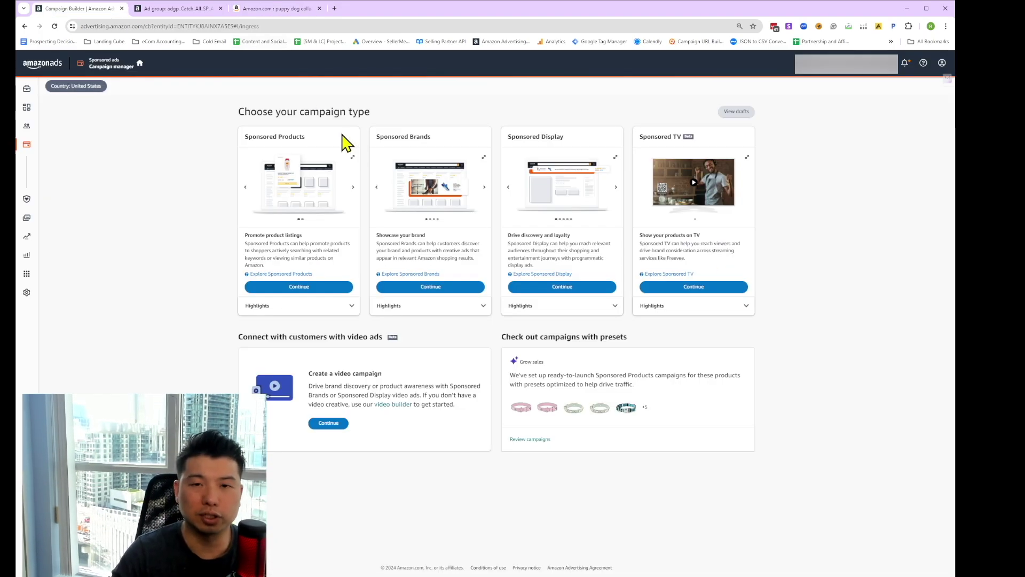
pyautogui.tripleClick(319, 114)
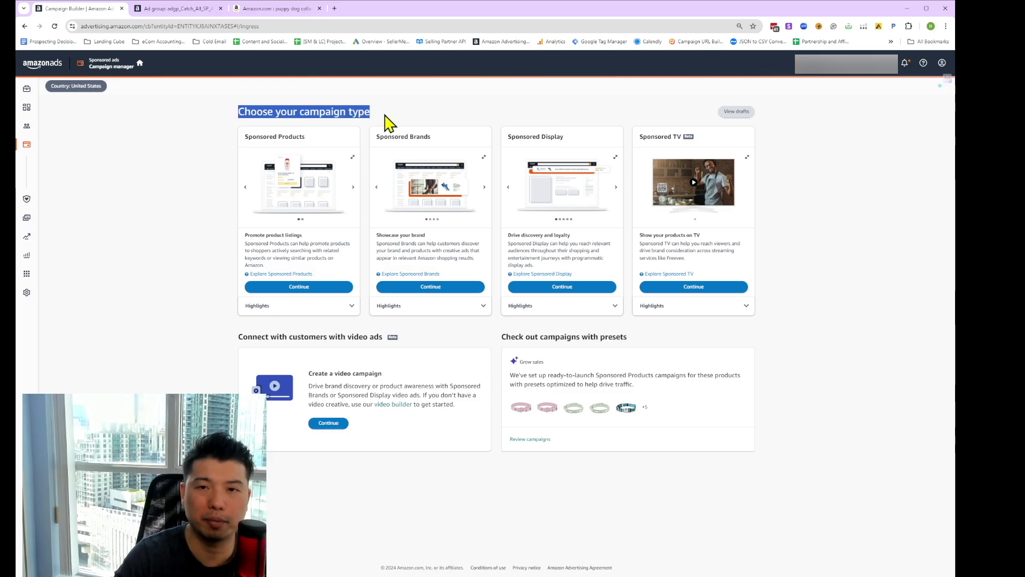
pyautogui.click(303, 288)
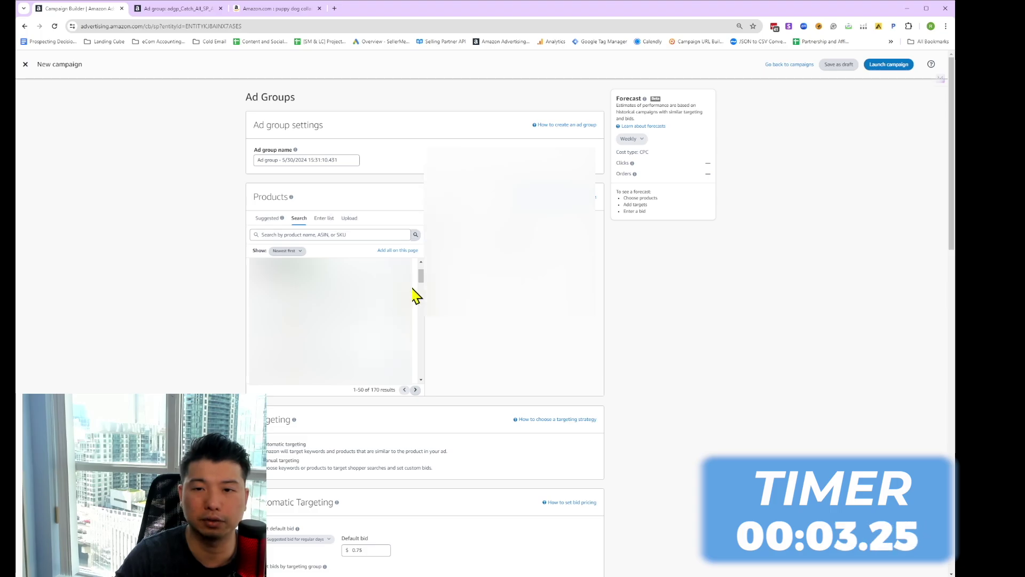
pyautogui.scroll(-3, 331, 291)
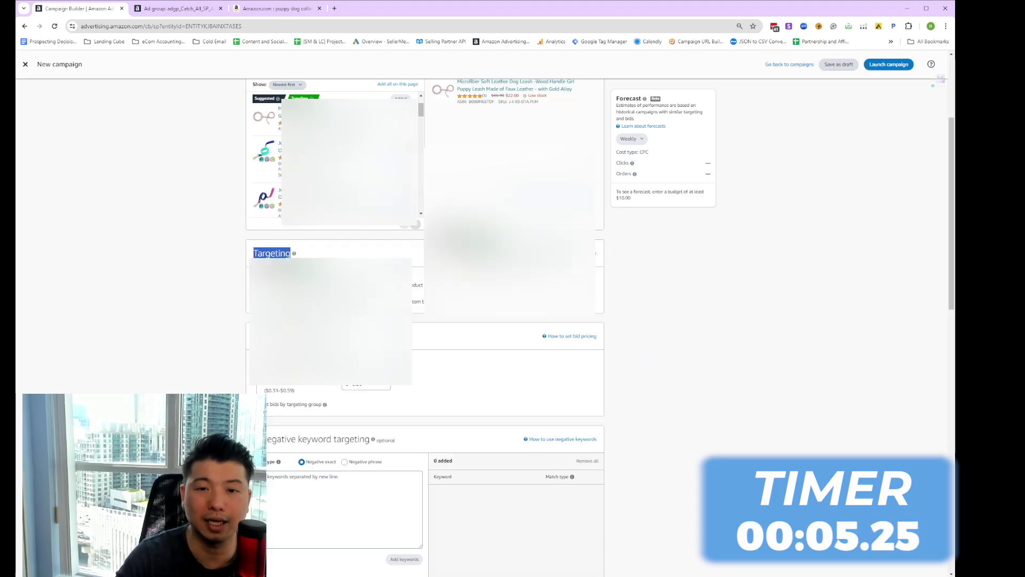
pyautogui.click(292, 259)
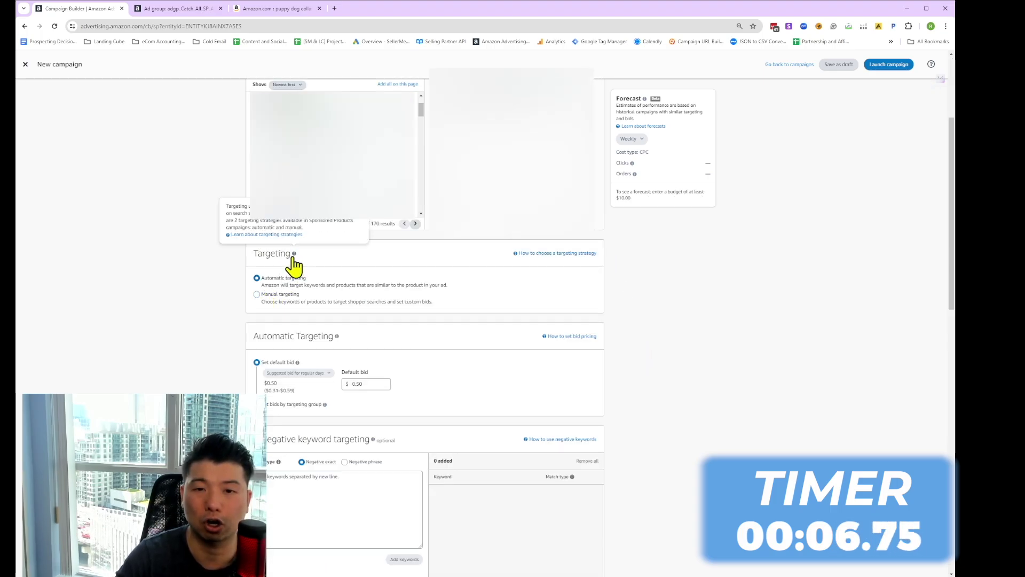
pyautogui.click(257, 297)
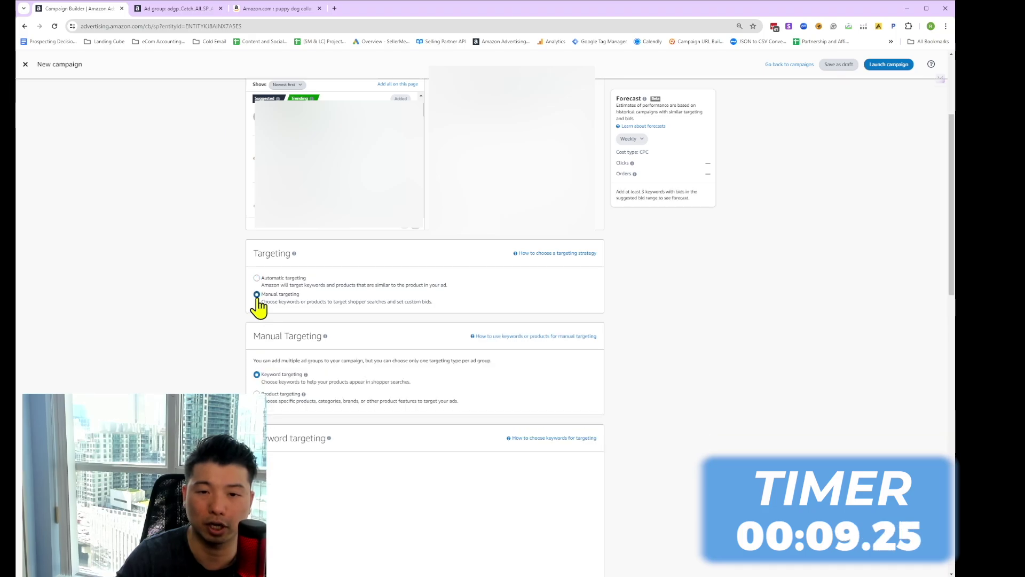
# Under keyword targeting, add the suggested keyword leather dog collar with broad, phrase and exact match types.
pyautogui.scroll(-3, 308, 377)
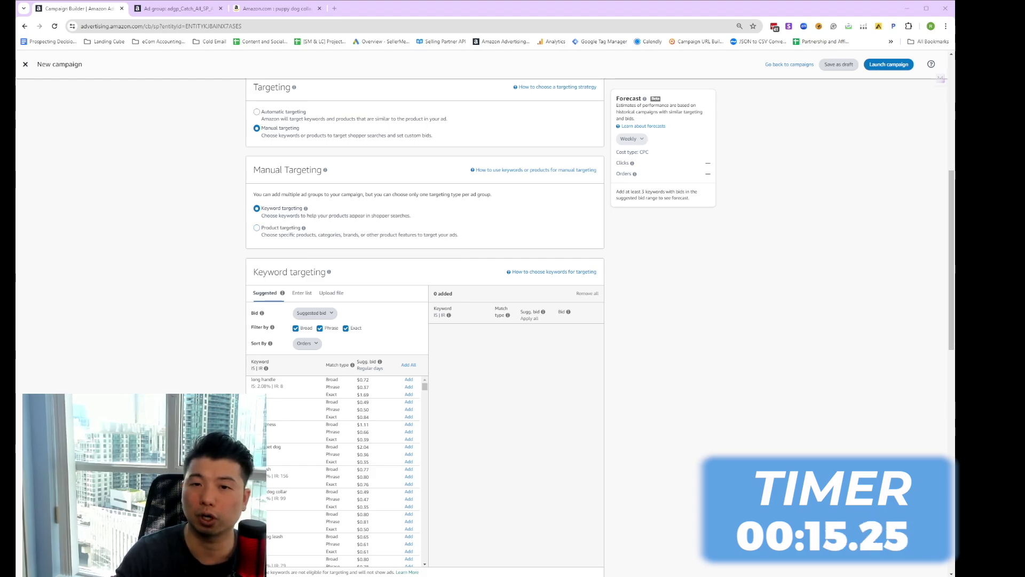
pyautogui.moveTo(260, 216); pyautogui.dragTo(417, 224)
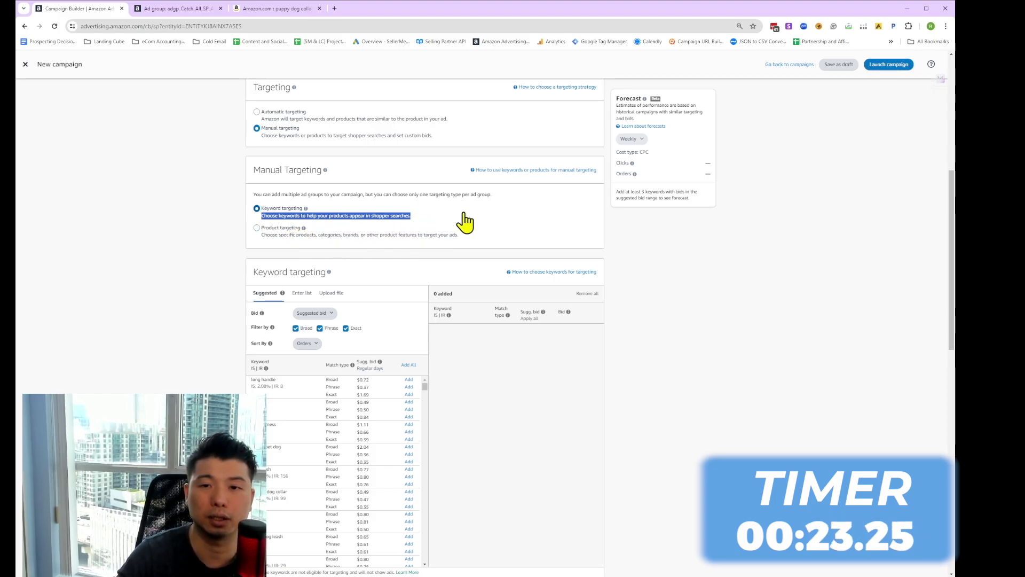
pyautogui.click(261, 10)
pyautogui.click(106, 9)
pyautogui.scroll(-2, 317, 259)
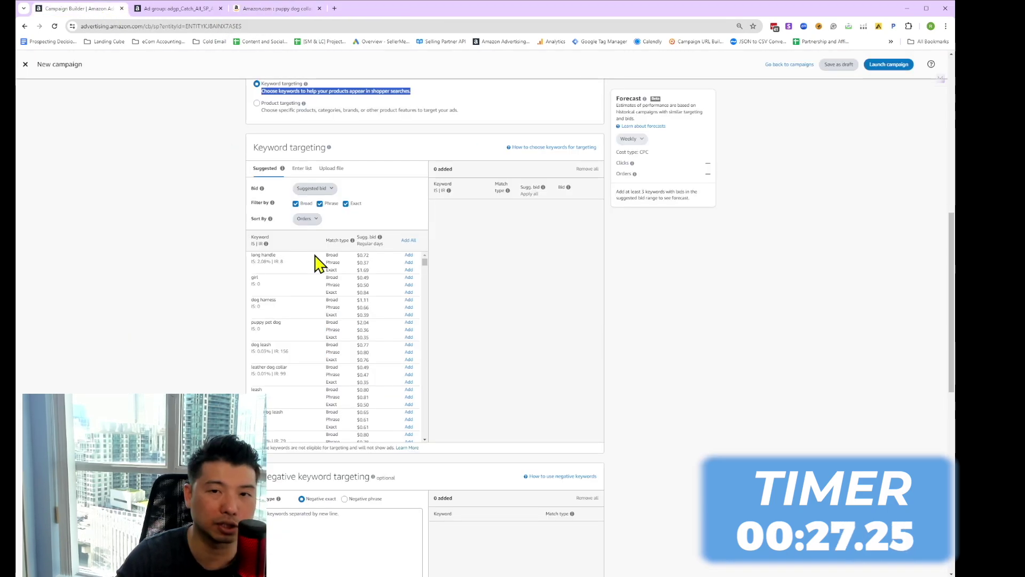
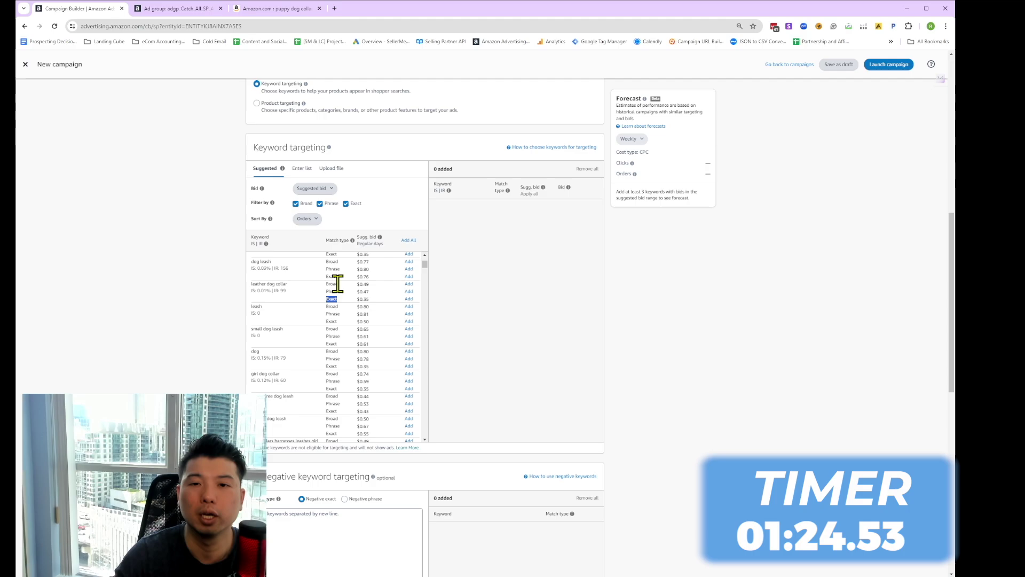
pyautogui.click(321, 297)
pyautogui.click(409, 285)
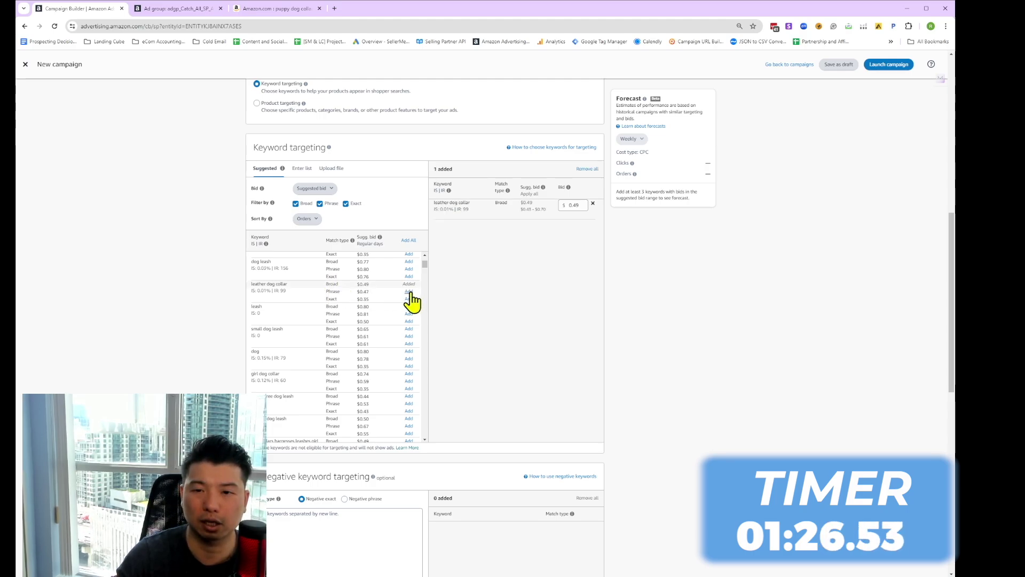
pyautogui.click(409, 291)
pyautogui.click(409, 299)
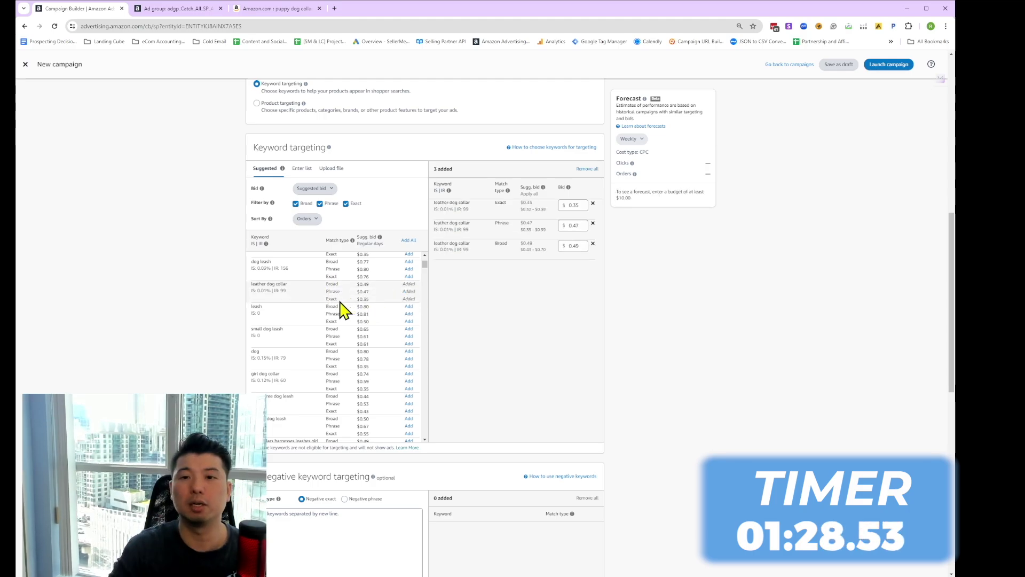
# Compare the broad, phrase and exact match entries of the leather dog collar keyword in the suggested and added lists.
pyautogui.scroll(1, 340, 309)
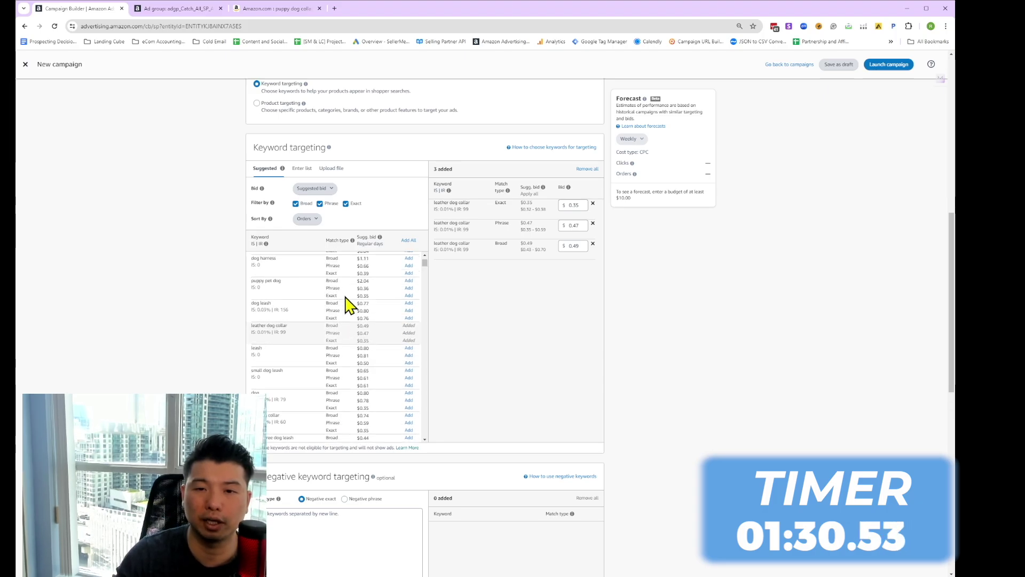
pyautogui.moveTo(342, 341); pyautogui.dragTo(326, 343)
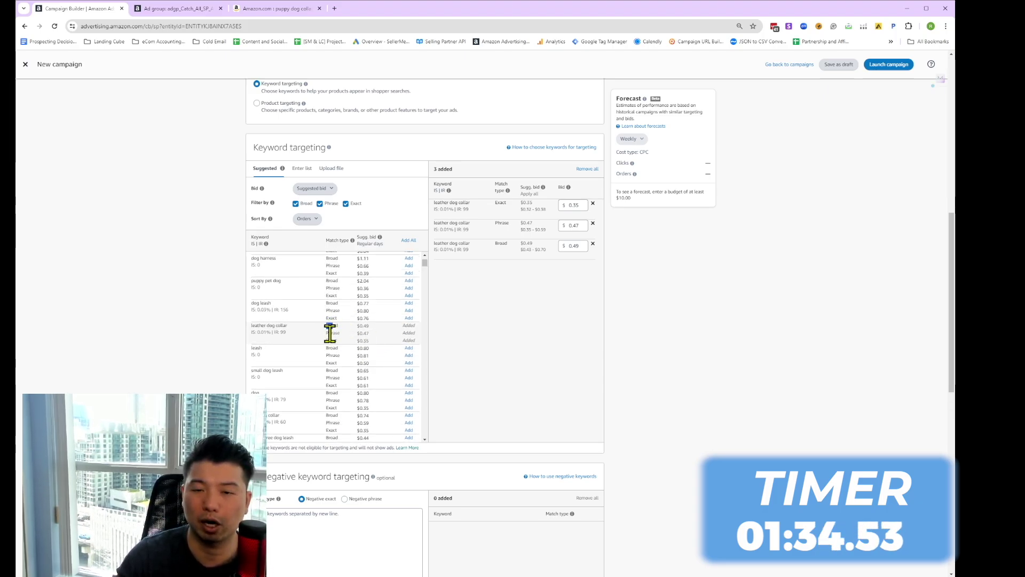
pyautogui.moveTo(330, 332); pyautogui.dragTo(341, 334)
pyautogui.click(344, 338)
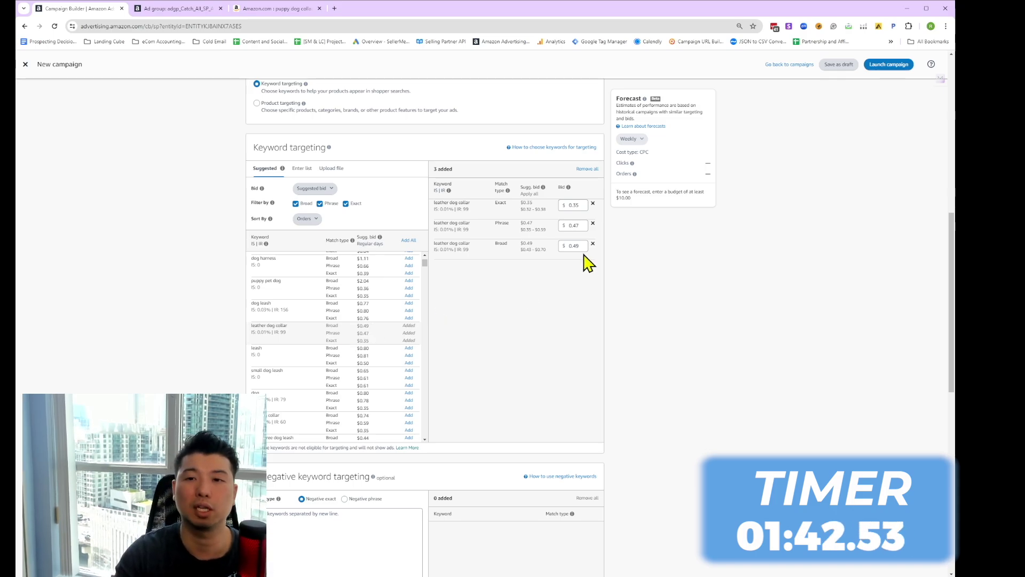
pyautogui.moveTo(482, 245); pyautogui.dragTo(444, 241)
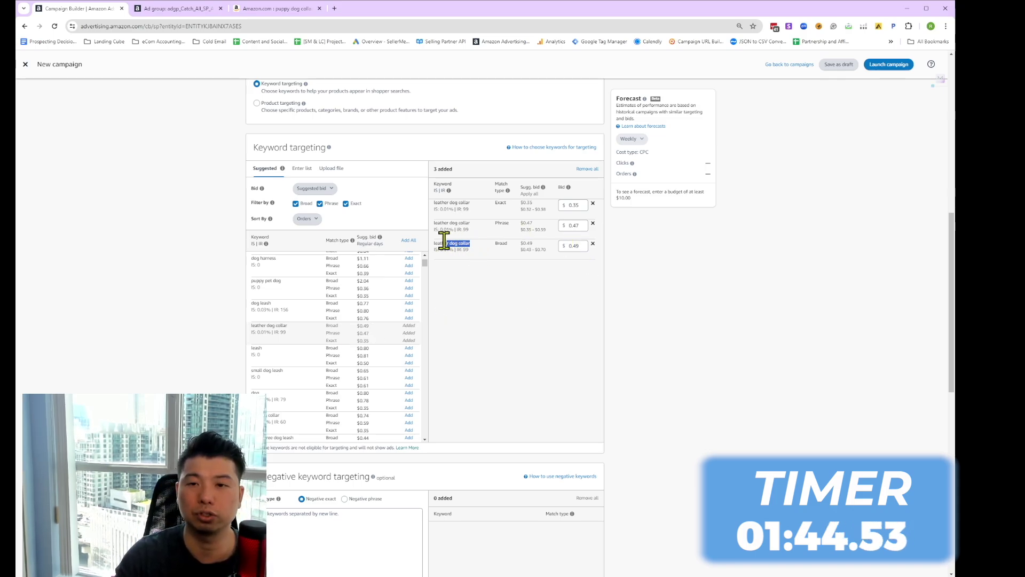
pyautogui.click(482, 255)
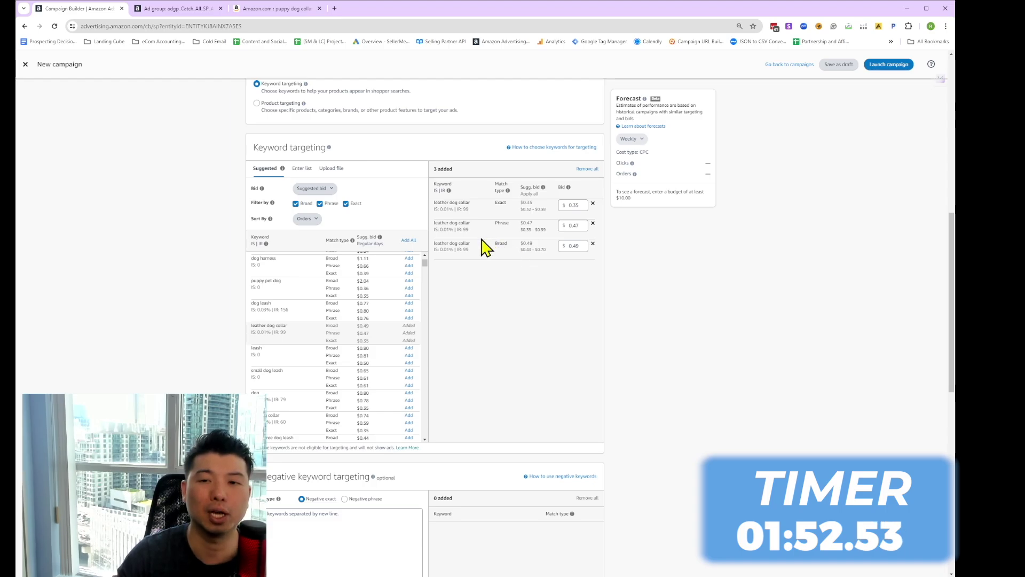
pyautogui.moveTo(471, 243); pyautogui.dragTo(433, 244)
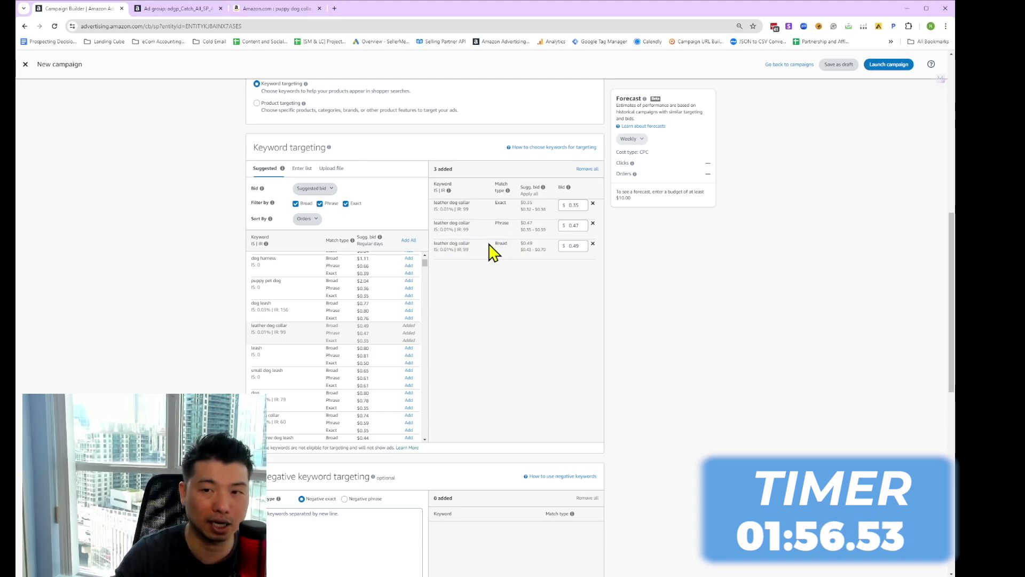
pyautogui.moveTo(471, 223); pyautogui.dragTo(433, 224)
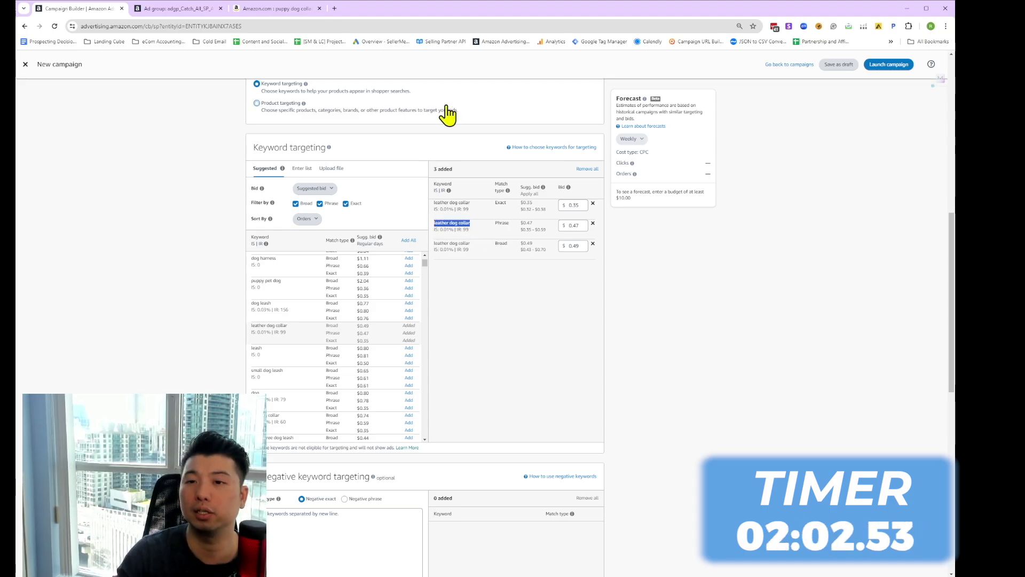
# Copy the phrase match keyword leather dog collar into the Amazon store search and extend it to leather dog collar for larger.
pyautogui.click(485, 231)
pyautogui.moveTo(472, 223); pyautogui.dragTo(434, 224)
pyautogui.hotkey('ctrl', 'c')
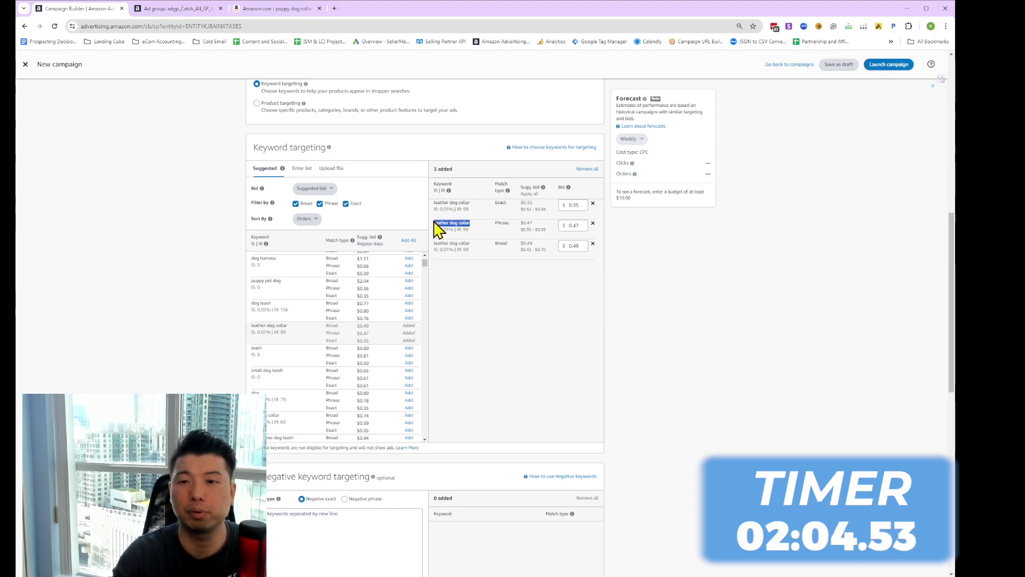
pyautogui.click(258, 9)
pyautogui.click(228, 63)
pyautogui.hotkey('ctrl', 'a')
pyautogui.hotkey('ctrl', 'v')
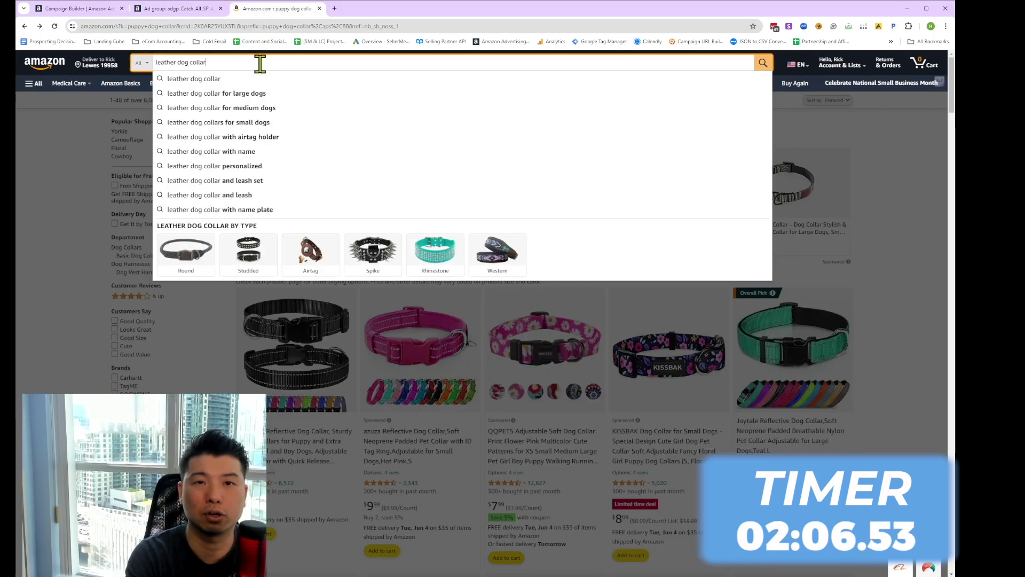
pyautogui.write('for larger')
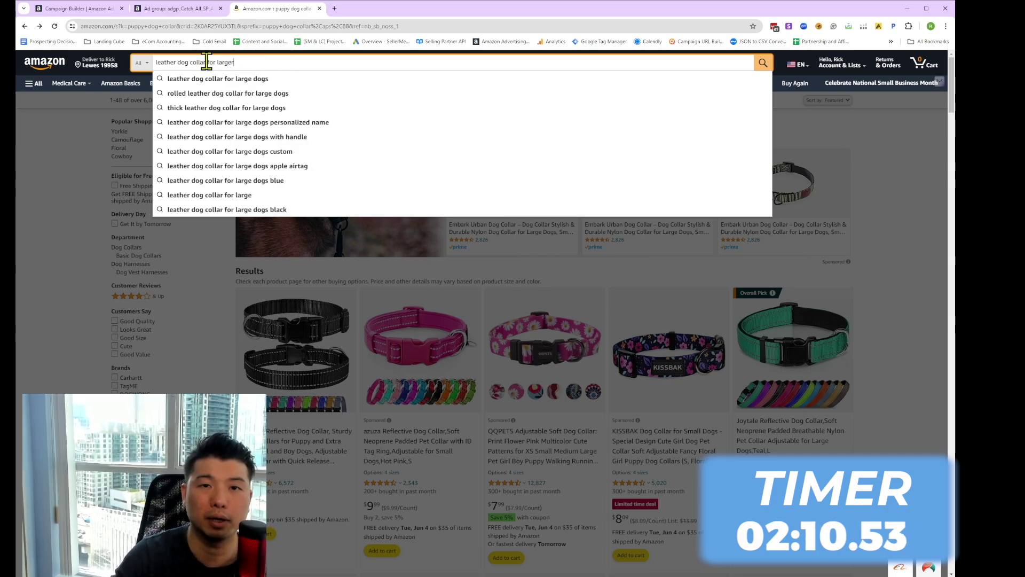
# Compare the leather dog collar part of the store search with the exact, phrase and broad match entries in the campaign builder's added keywords.
pyautogui.moveTo(206, 62); pyautogui.dragTo(155, 63)
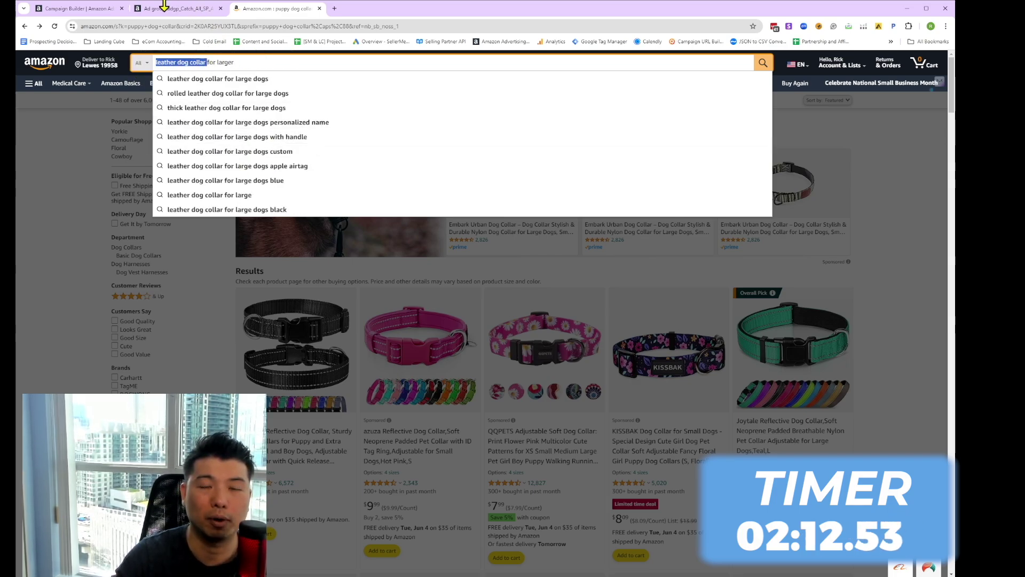
pyautogui.click(81, 12)
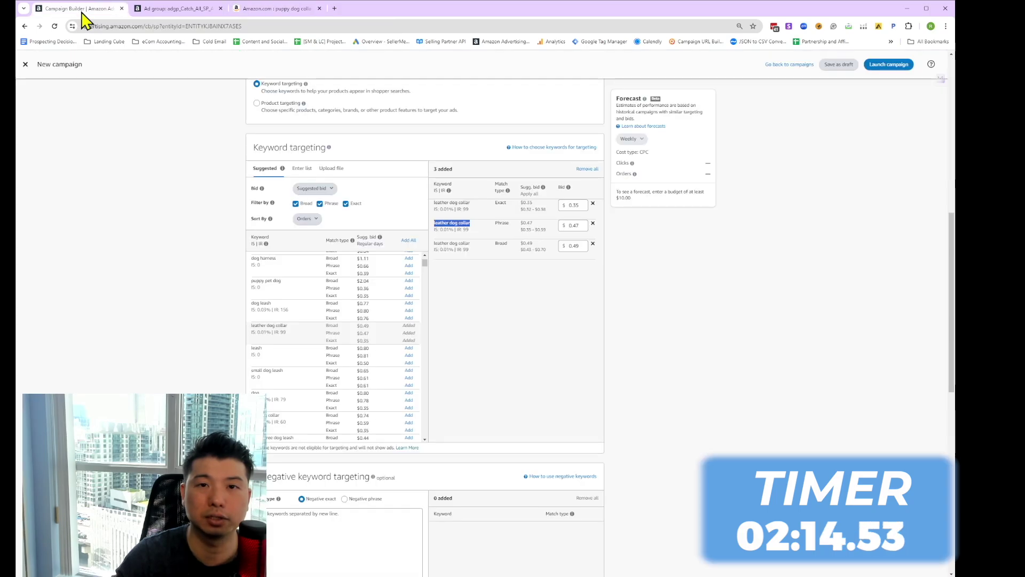
pyautogui.tripleClick(475, 204)
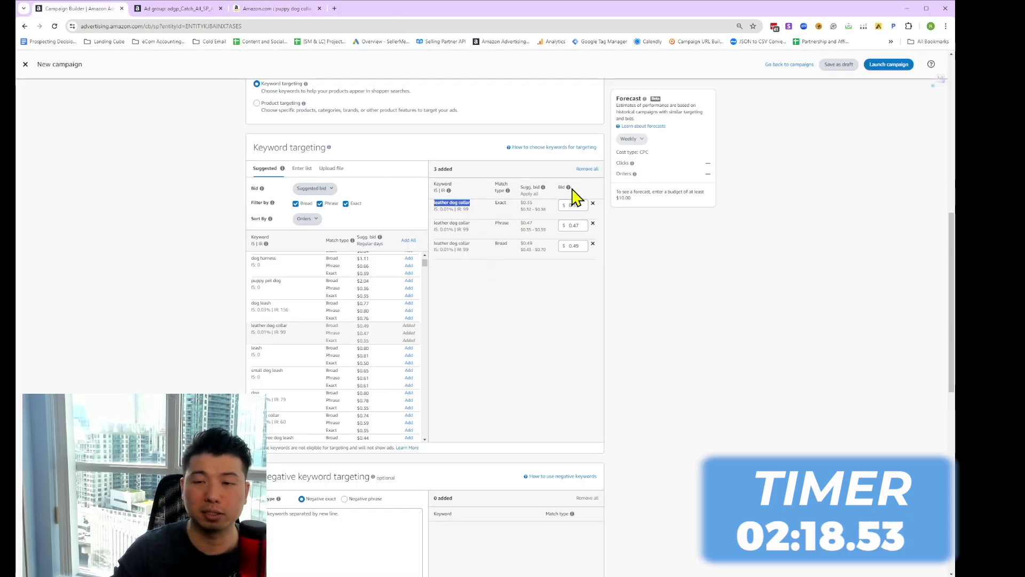
pyautogui.moveTo(476, 210); pyautogui.dragTo(437, 212)
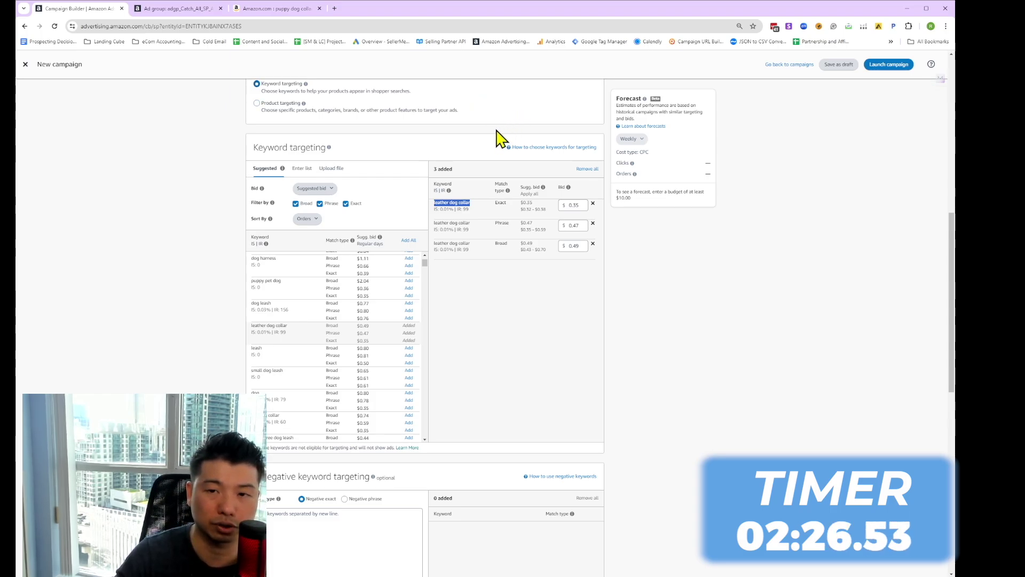
pyautogui.moveTo(472, 205); pyautogui.dragTo(437, 210)
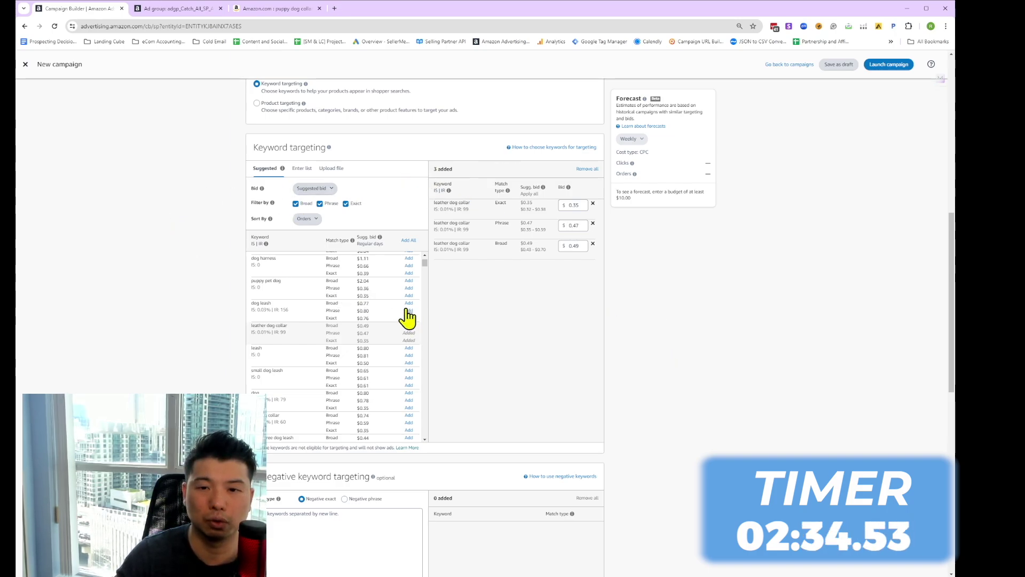
pyautogui.scroll(-2, 407, 316)
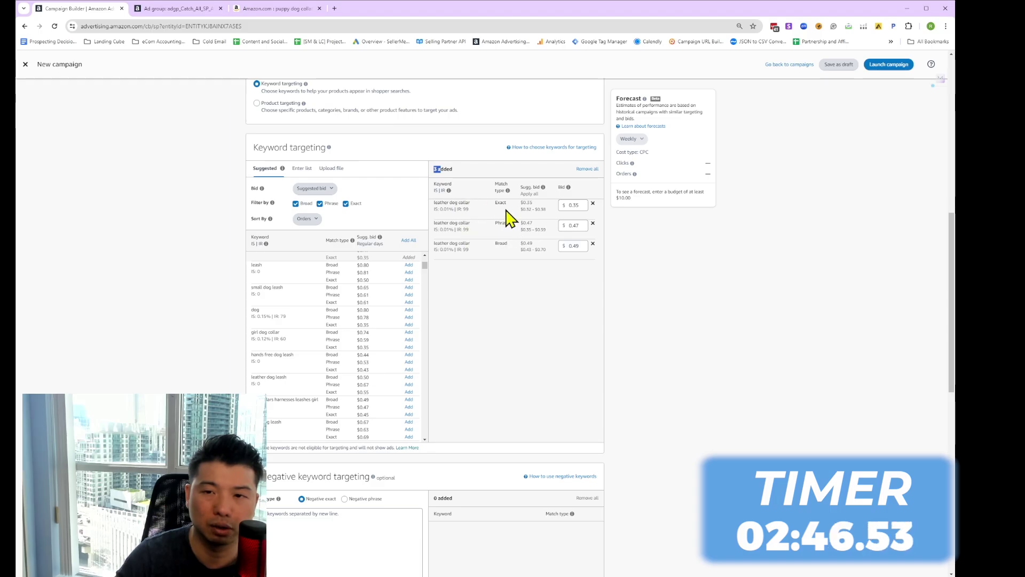
pyautogui.moveTo(482, 214); pyautogui.dragTo(421, 210)
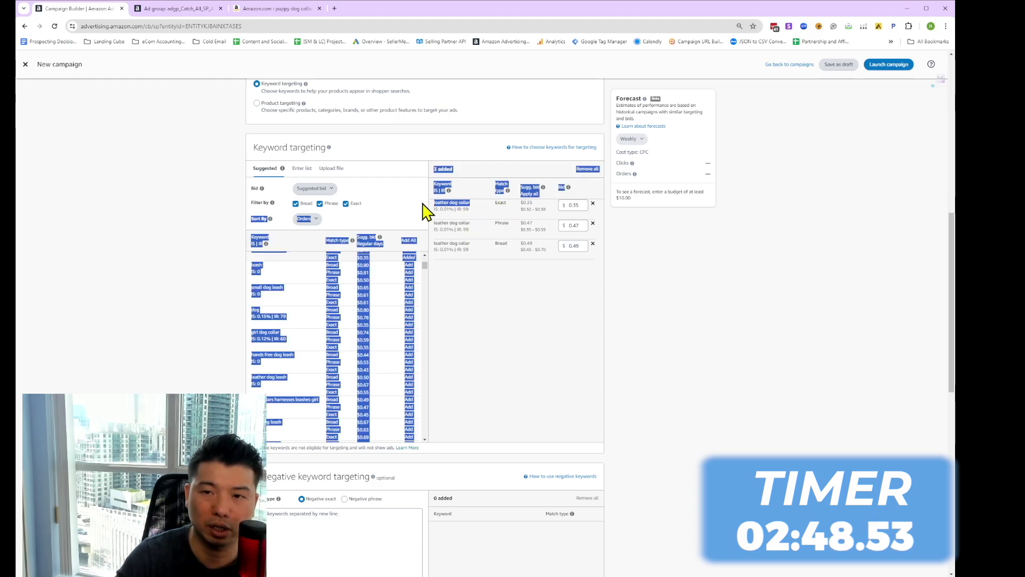
pyautogui.doubleClick(464, 202)
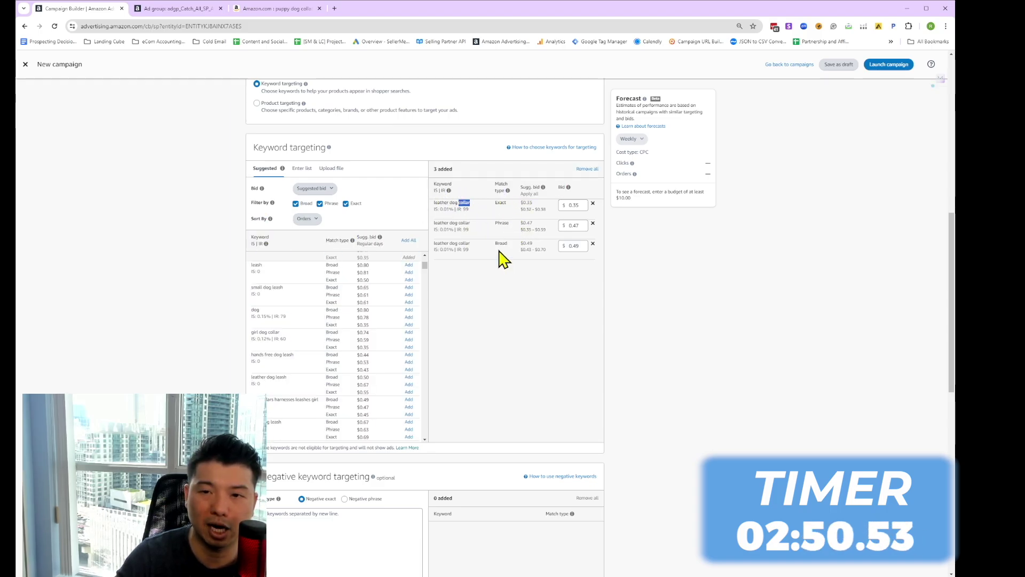
pyautogui.tripleClick(448, 224)
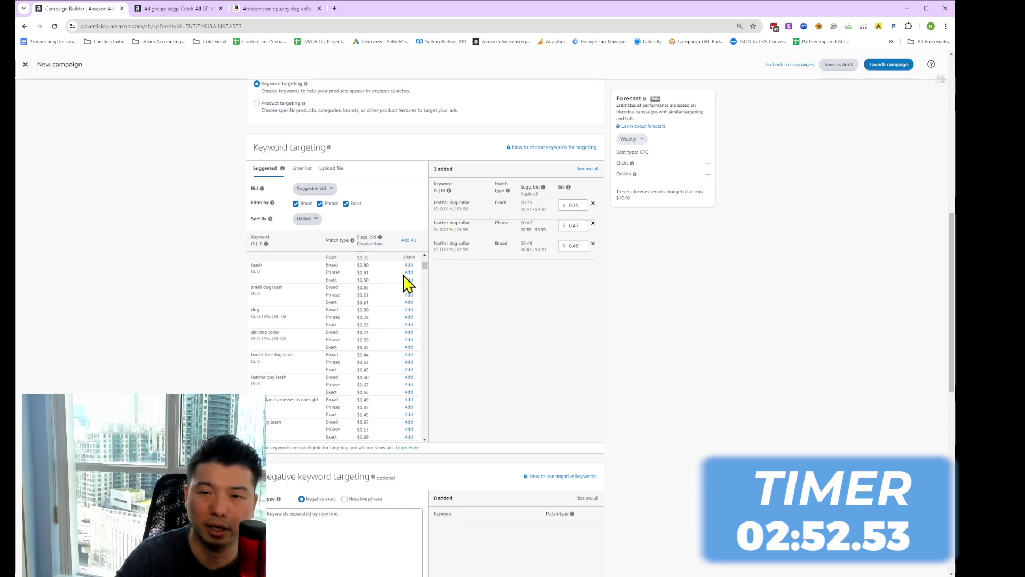
# Add the suggested keyword girl dog collar with broad, phrase and exact match types.
pyautogui.click(408, 333)
pyautogui.click(409, 340)
pyautogui.click(408, 347)
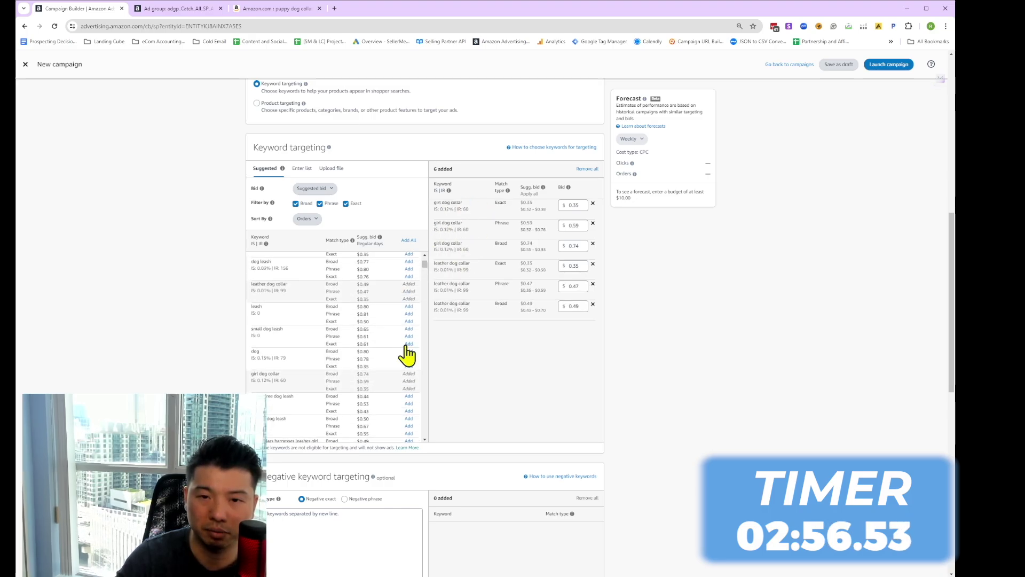
# Find the suggested keyword puppy collar girl and add it with broad, phrase and exact match types.
pyautogui.scroll(3, 409, 339)
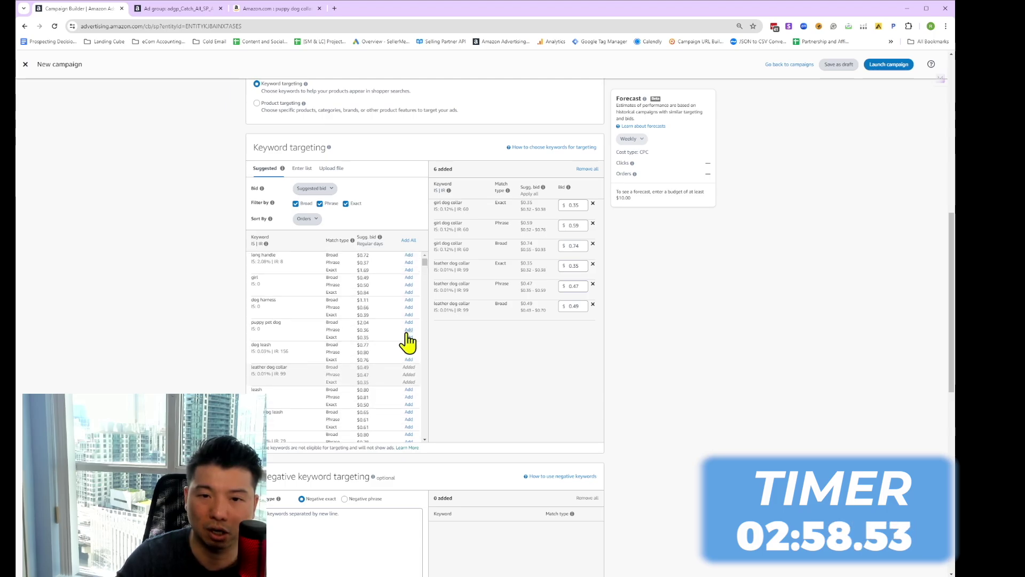
pyautogui.scroll(-2, 326, 357)
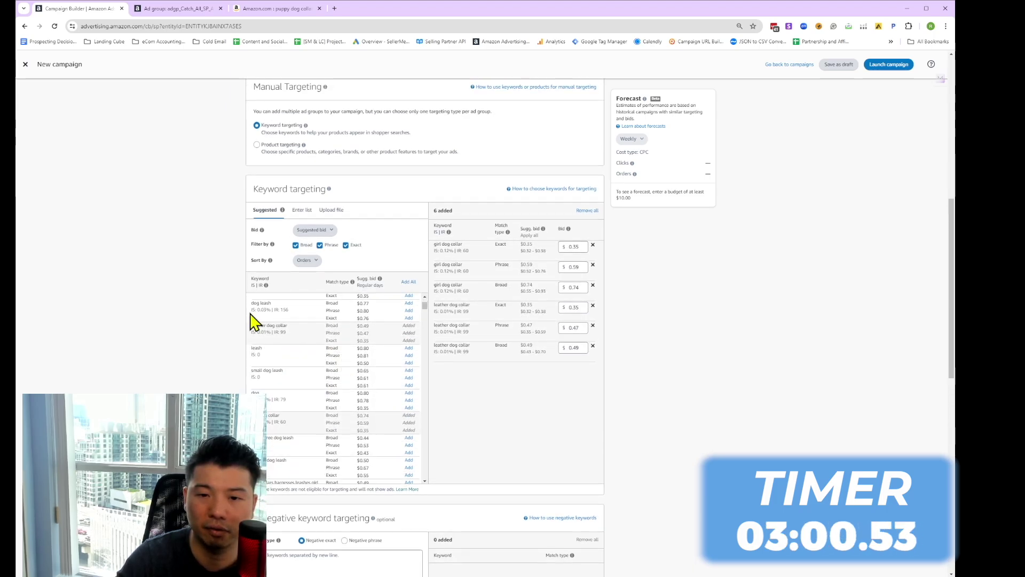
pyautogui.scroll(-3, 267, 317)
pyautogui.scroll(-3, 384, 316)
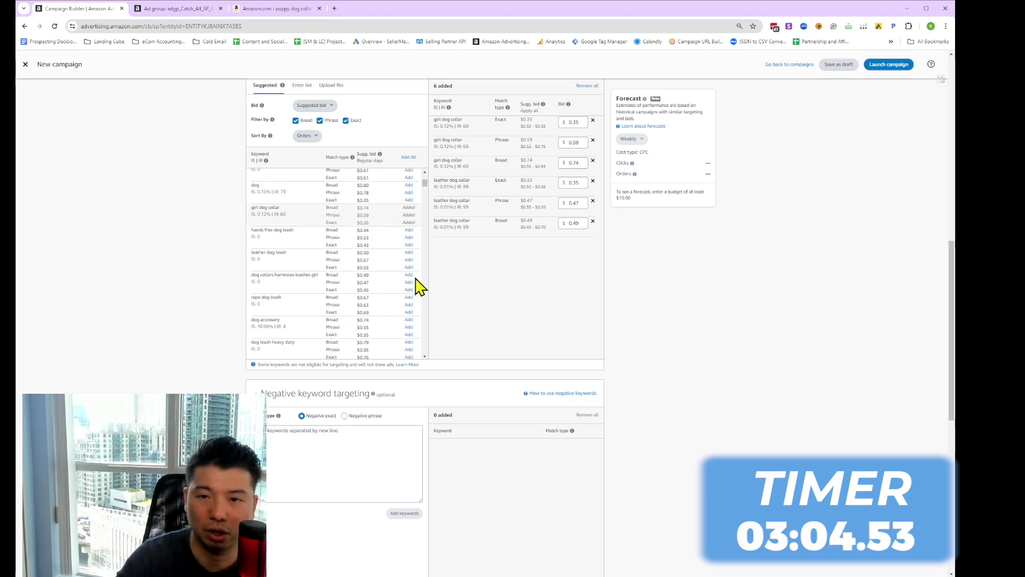
pyautogui.scroll(-8, 407, 320)
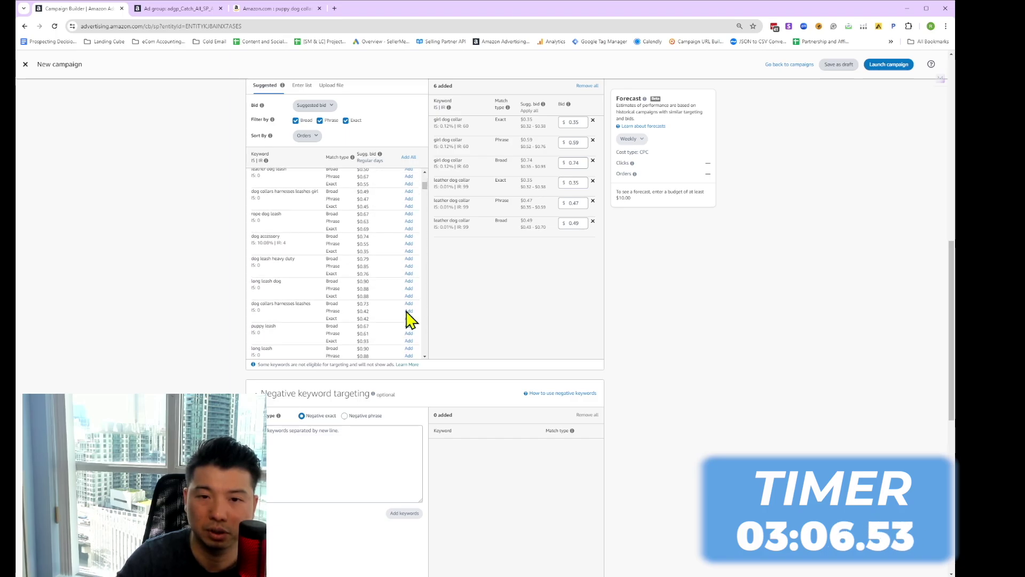
pyautogui.scroll(-5, 407, 315)
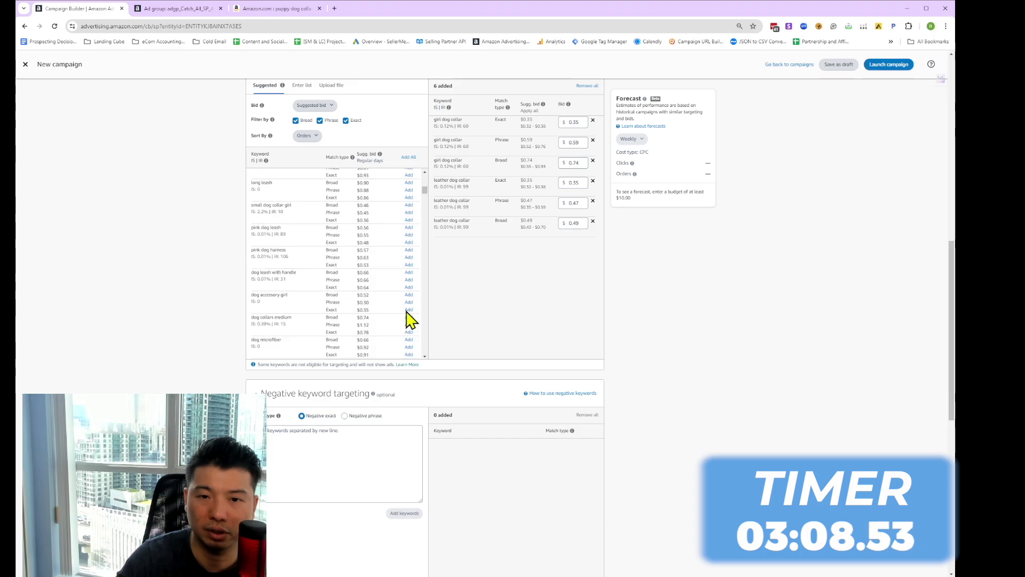
pyautogui.scroll(-8, 392, 315)
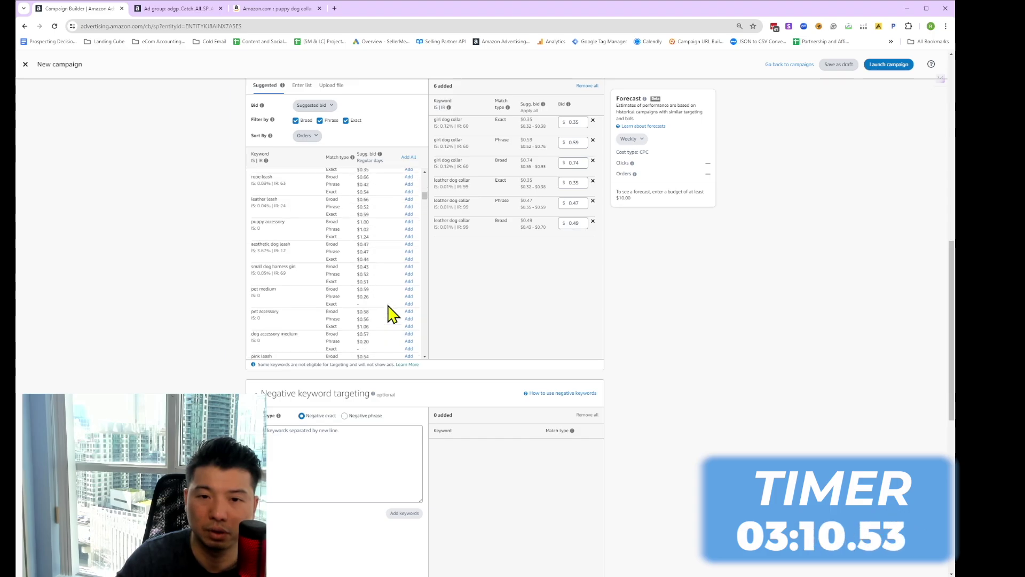
pyautogui.scroll(-2, 392, 315)
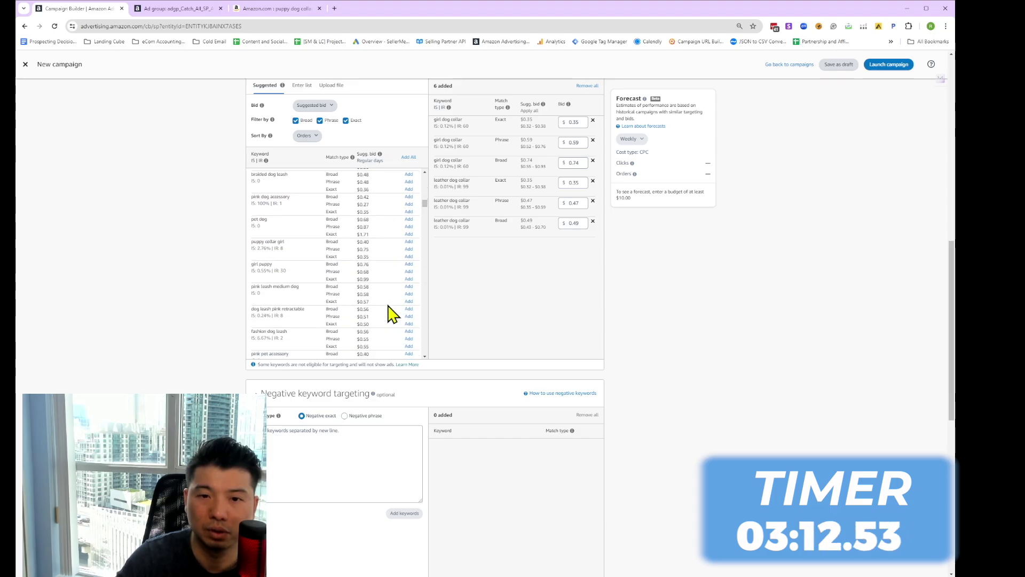
pyautogui.click(410, 201)
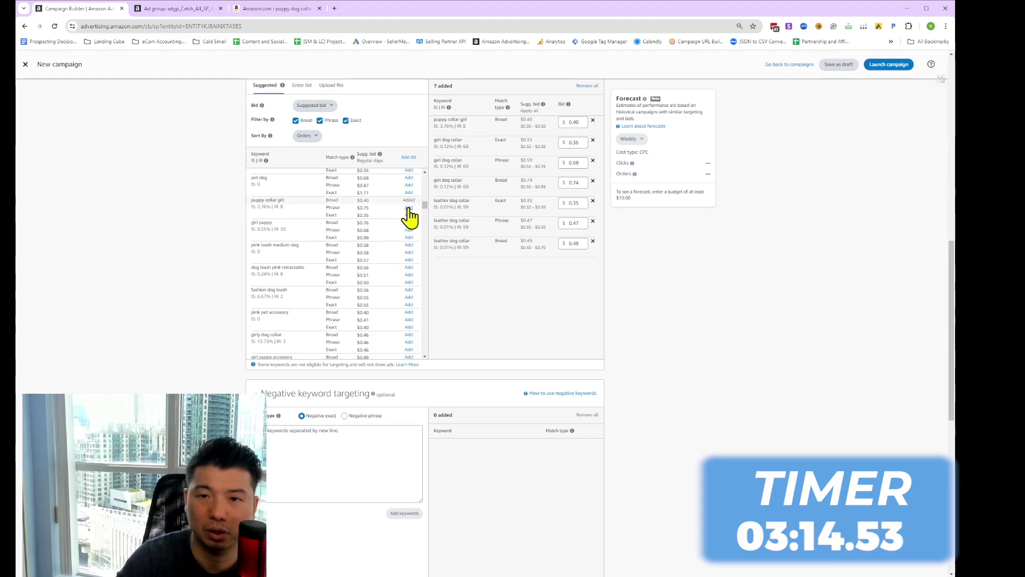
pyautogui.click(409, 207)
pyautogui.click(409, 215)
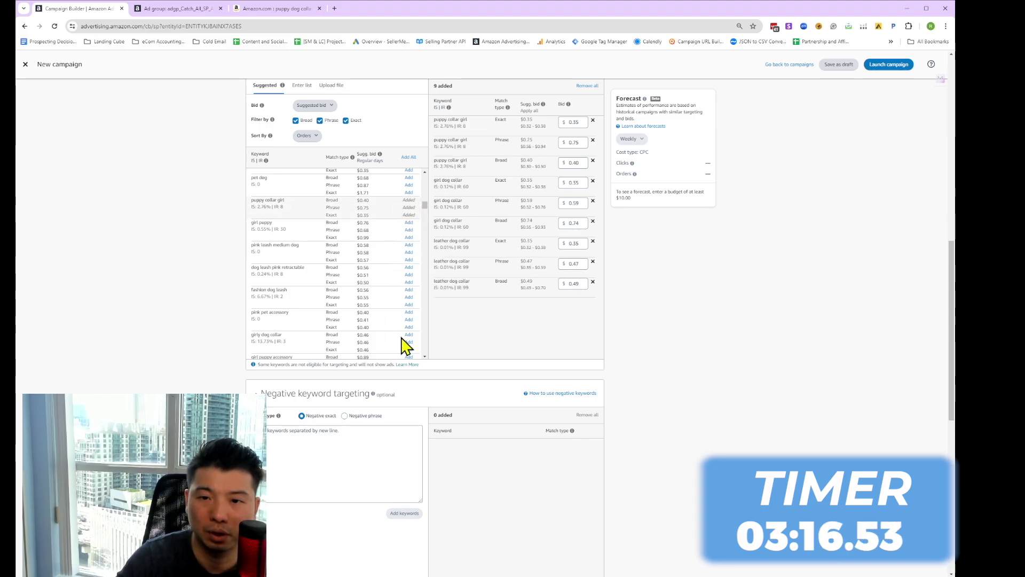
# Add the suggested keyword girly dog collar with broad, phrase and exact match types.
pyautogui.click(408, 334)
pyautogui.click(408, 342)
pyautogui.click(409, 349)
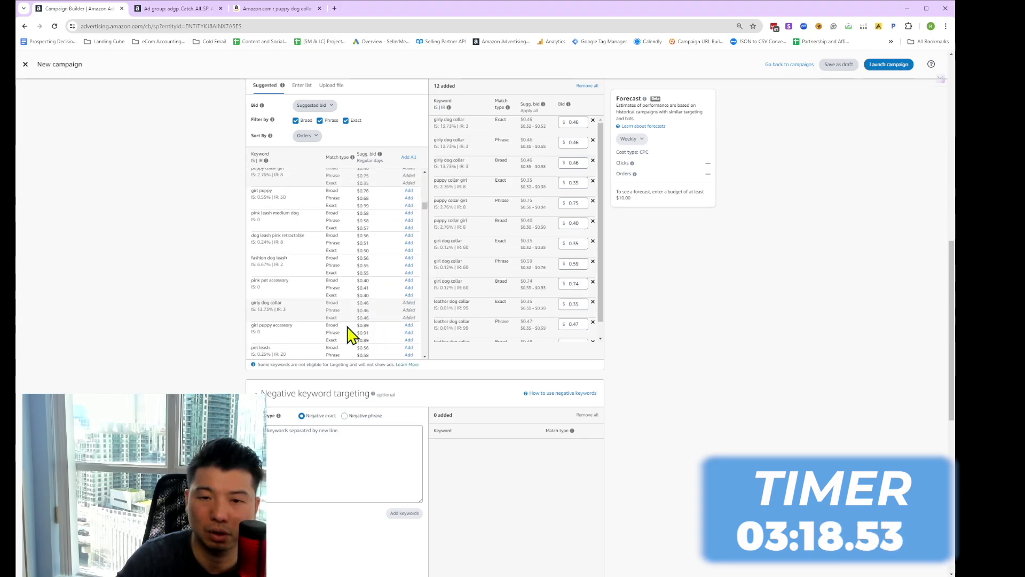
# Set the campaign bidding strategy to fixed bids.
pyautogui.scroll(-1, 350, 333)
pyautogui.scroll(-1, 392, 308)
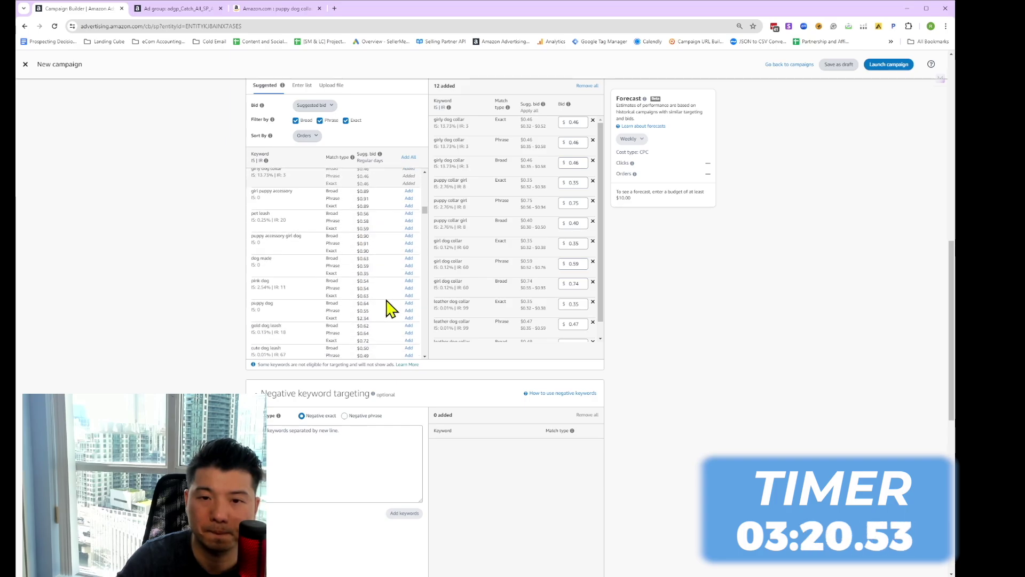
pyautogui.scroll(-5, 392, 309)
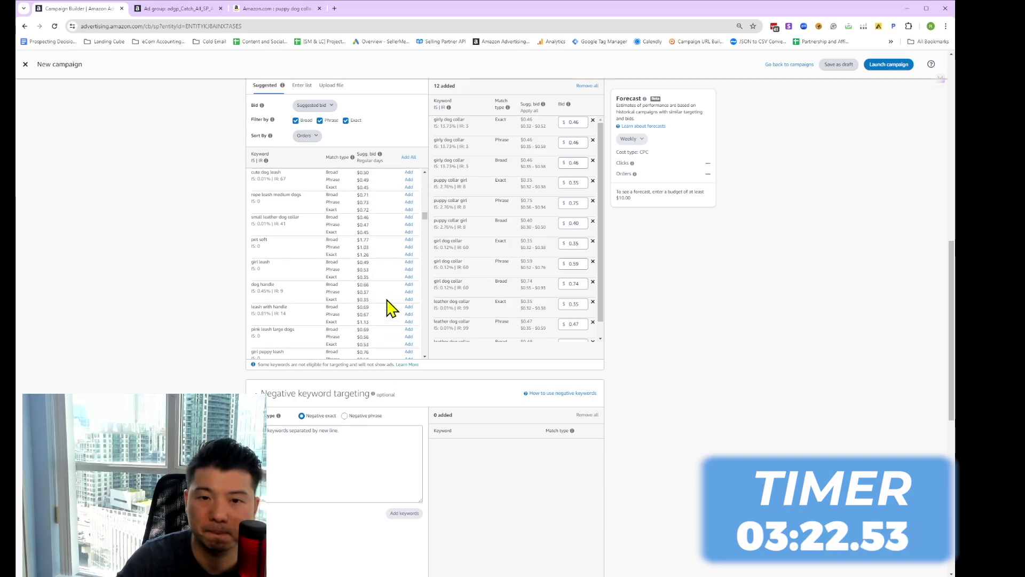
pyautogui.scroll(-6, 388, 302)
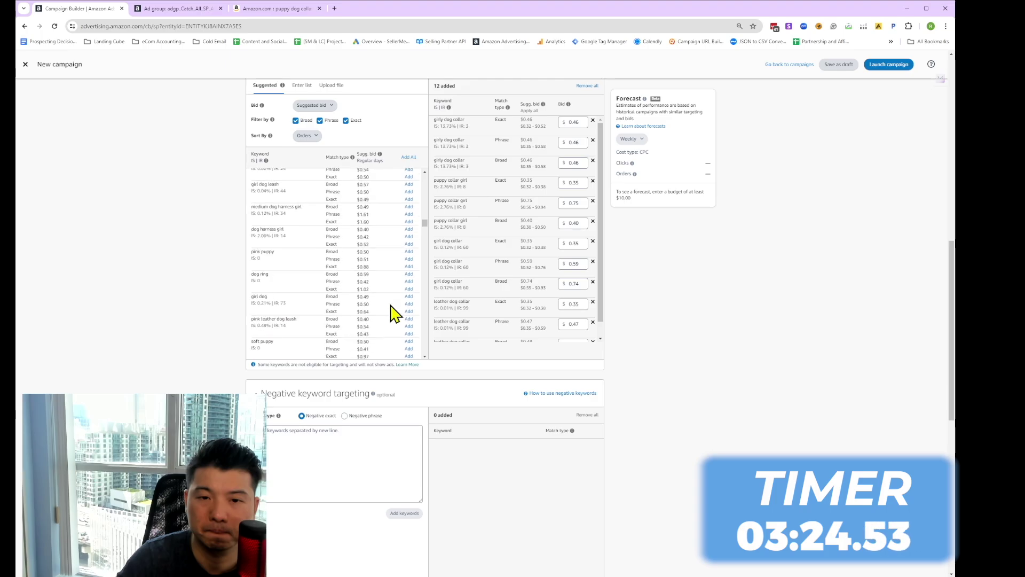
pyautogui.scroll(-6, 391, 307)
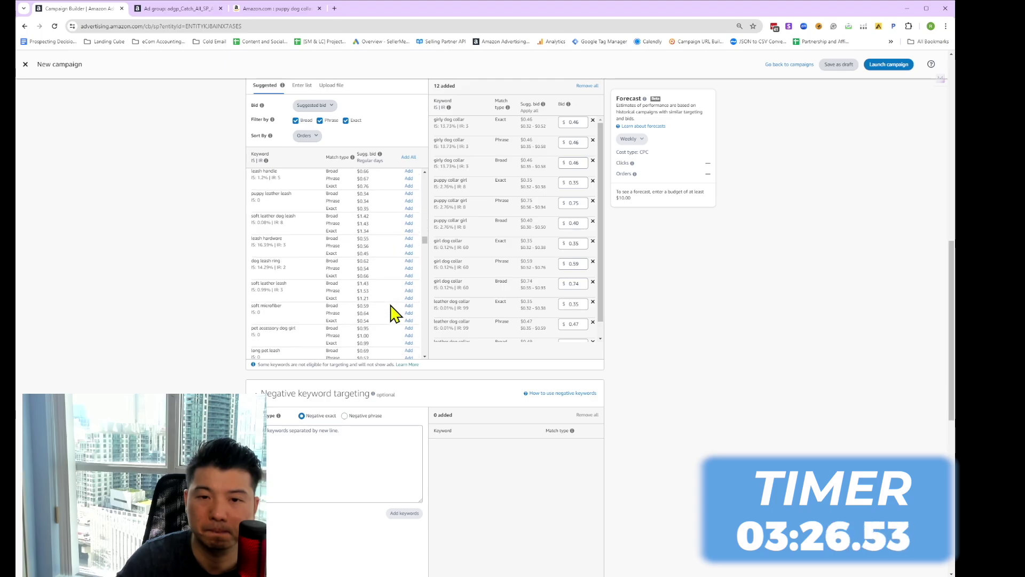
pyautogui.scroll(-6, 393, 310)
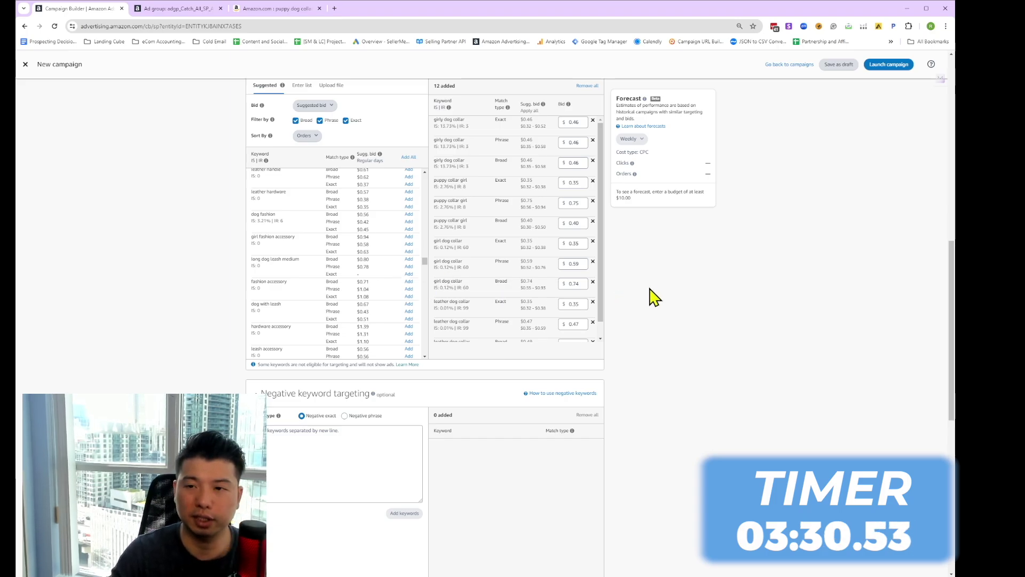
pyautogui.scroll(-8, 662, 294)
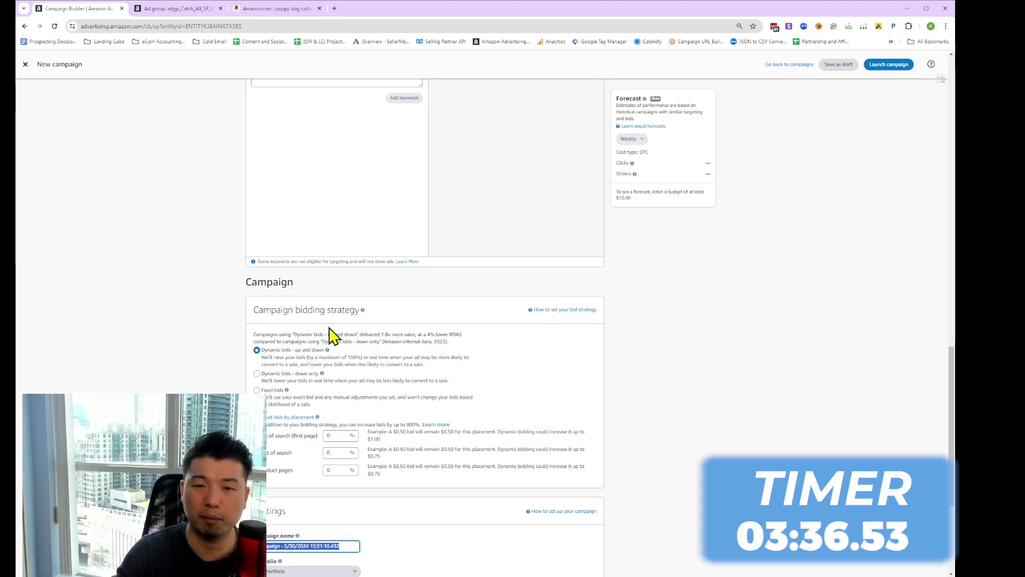
pyautogui.scroll(-2, 395, 396)
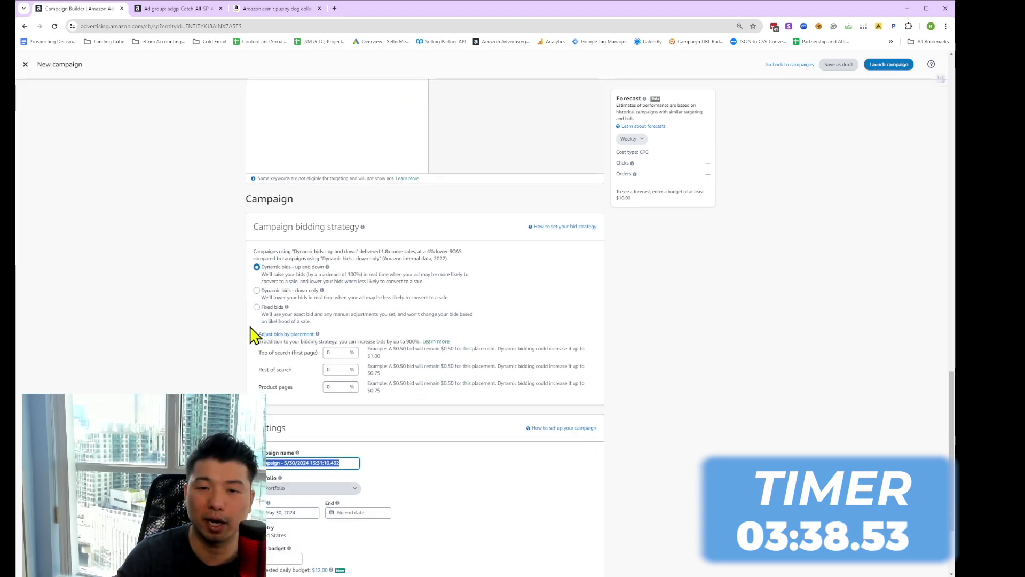
pyautogui.click(257, 308)
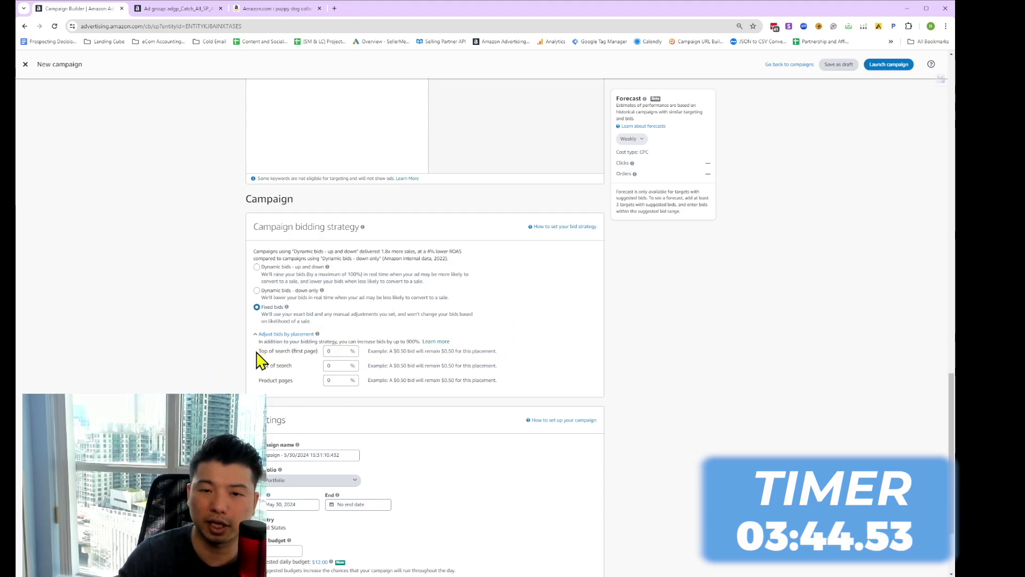
# Compare the top of search placement setting with the first and second pages of Amazon store results for puppy dog collar, and return to the campaign builder.
pyautogui.moveTo(257, 351); pyautogui.dragTo(319, 351)
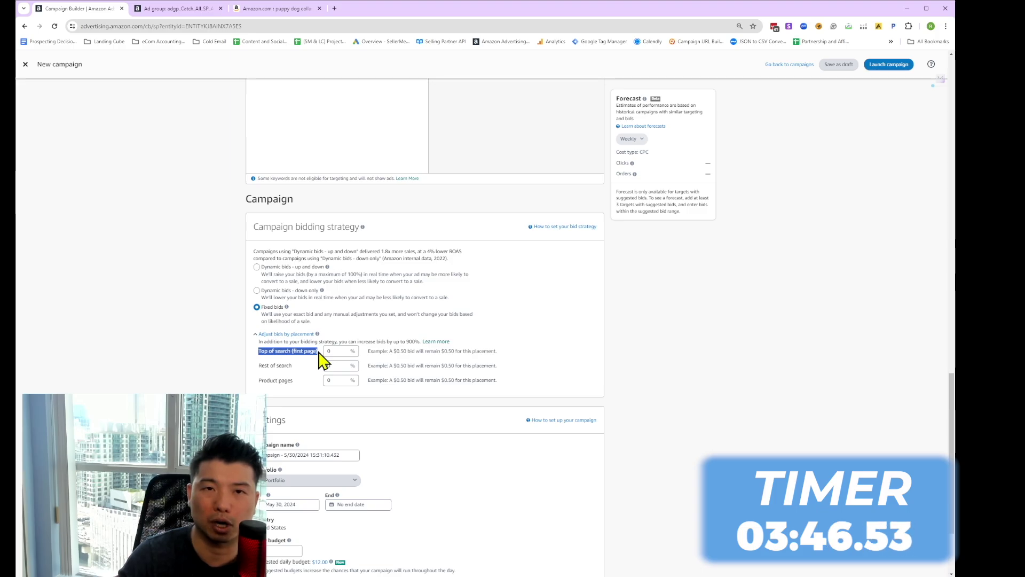
pyautogui.click(277, 8)
pyautogui.click(133, 288)
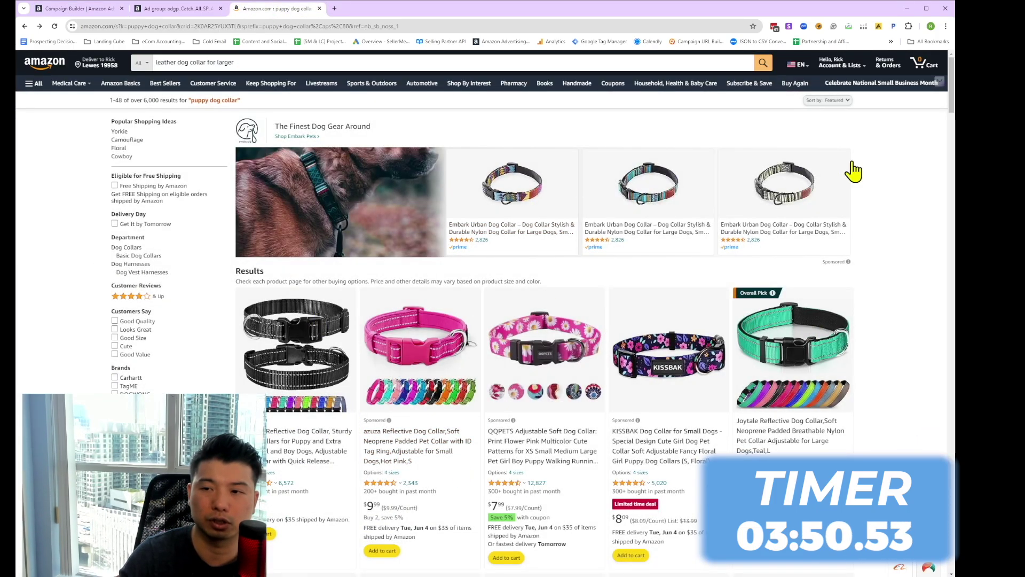
pyautogui.scroll(-7, 838, 384)
pyautogui.scroll(7, 838, 384)
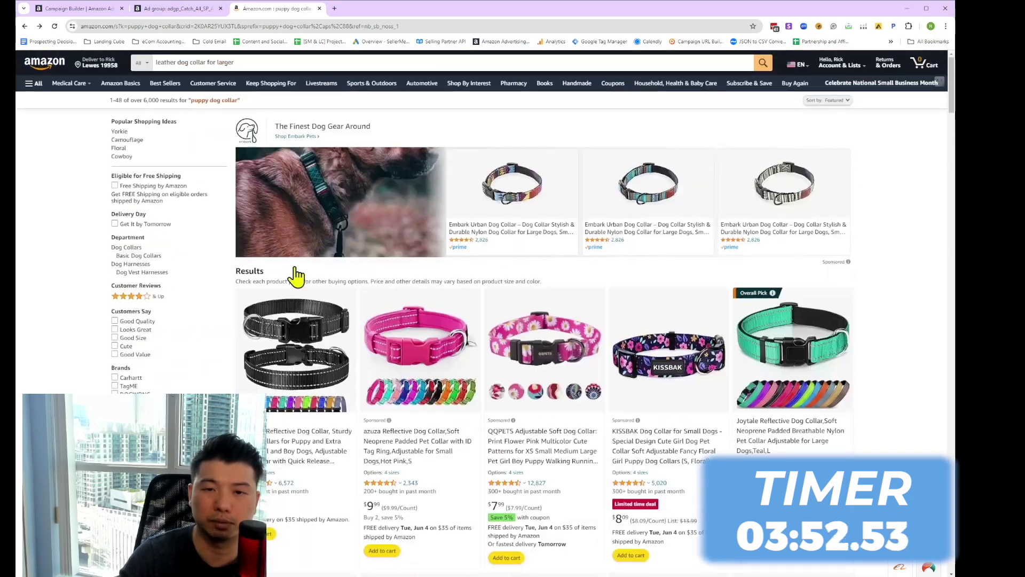
pyautogui.moveTo(951, 81); pyautogui.dragTo(951, 464)
pyautogui.scroll(-2, 618, 412)
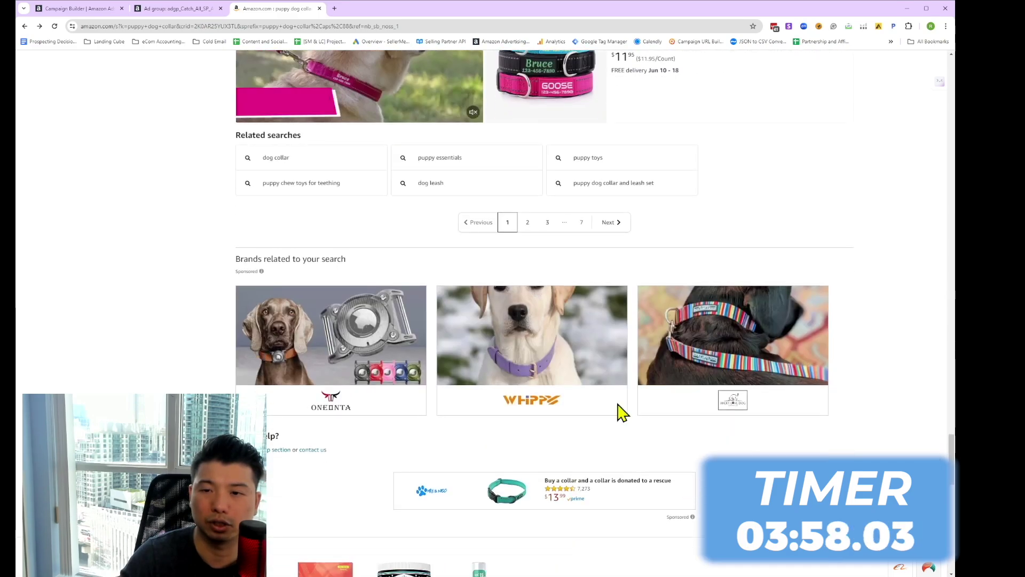
pyautogui.click(611, 223)
pyautogui.scroll(-5, 169, 88)
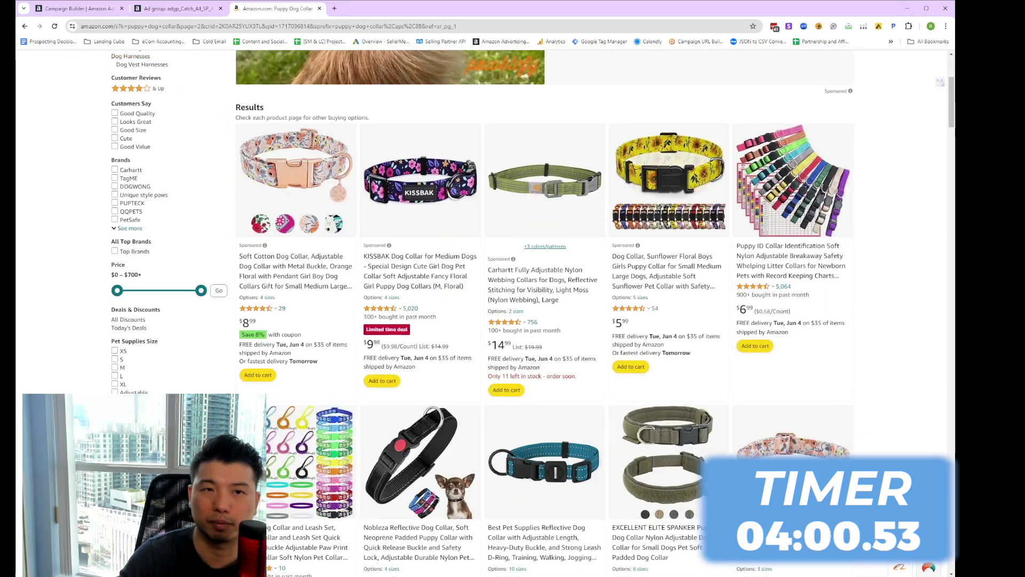
pyautogui.click(25, 27)
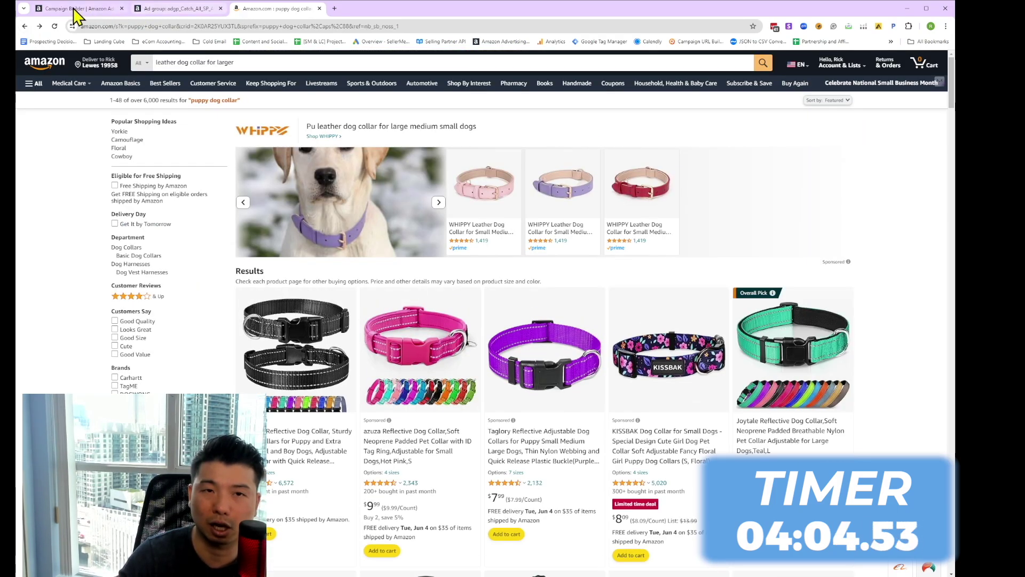
pyautogui.click(98, 10)
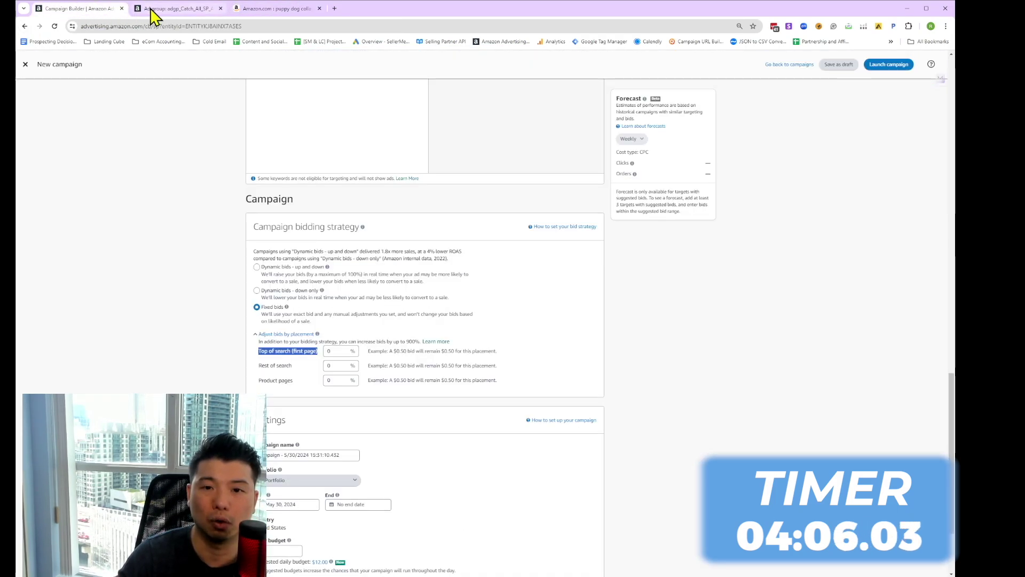
# Set the top of search (first page) bid adjustment to 20% and check the Amazon search results tab.
pyautogui.click(336, 351)
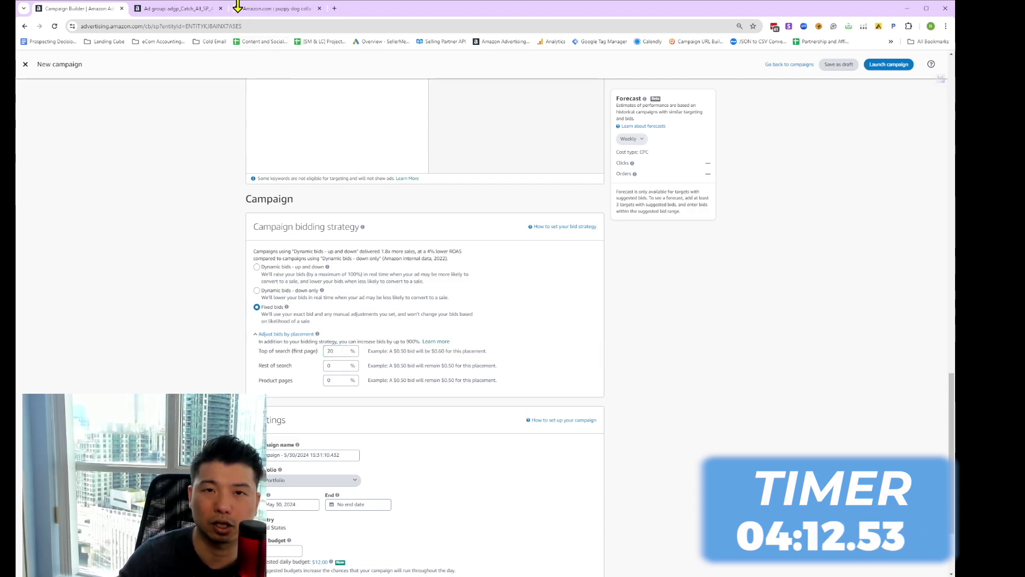
pyautogui.click(275, 8)
pyautogui.click(101, 10)
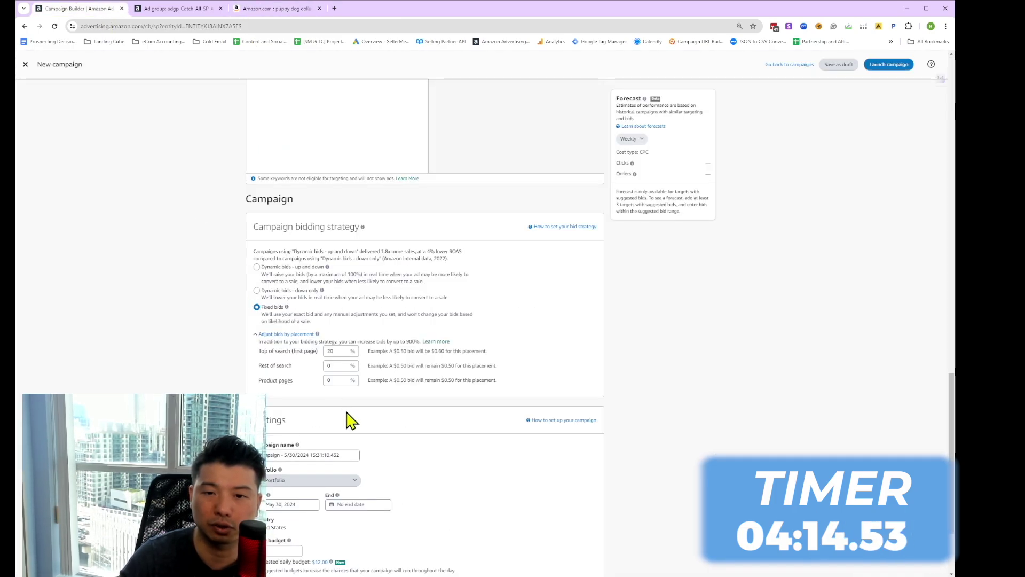
# Set the top of search (first page) bid adjustment to 50%.
pyautogui.click(332, 350)
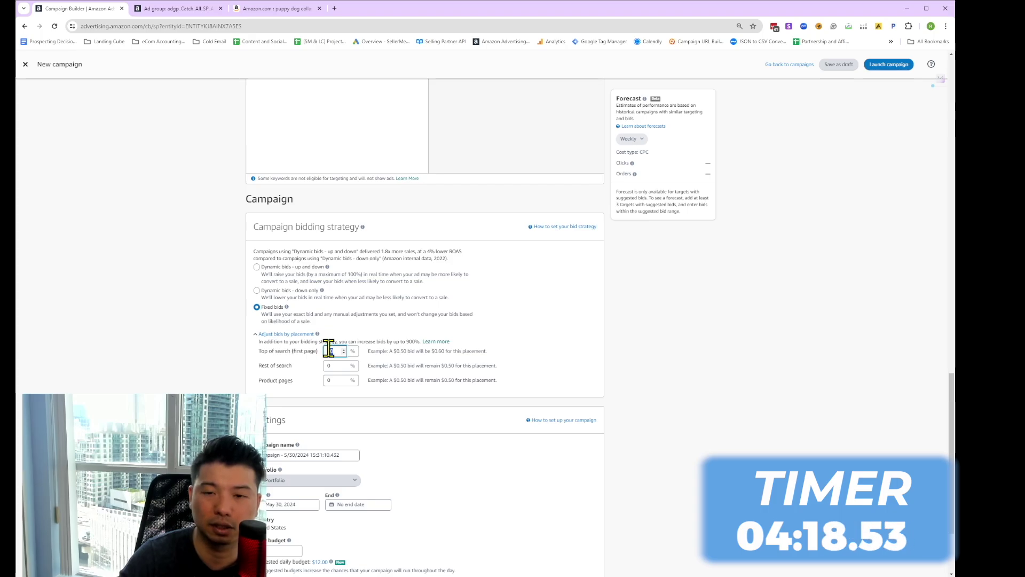
pyautogui.doubleClick(329, 349)
pyautogui.write('50')
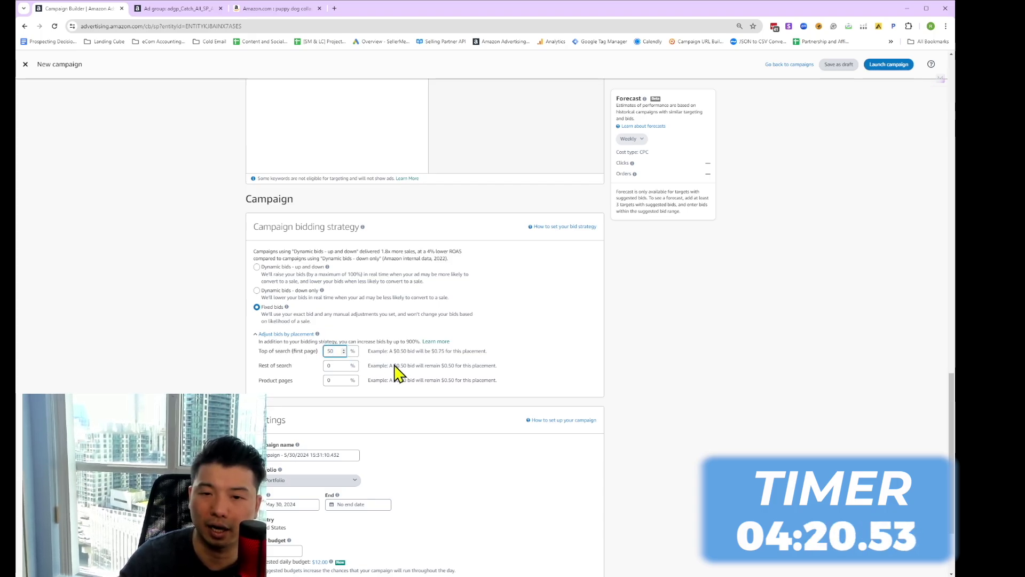
pyautogui.doubleClick(338, 366)
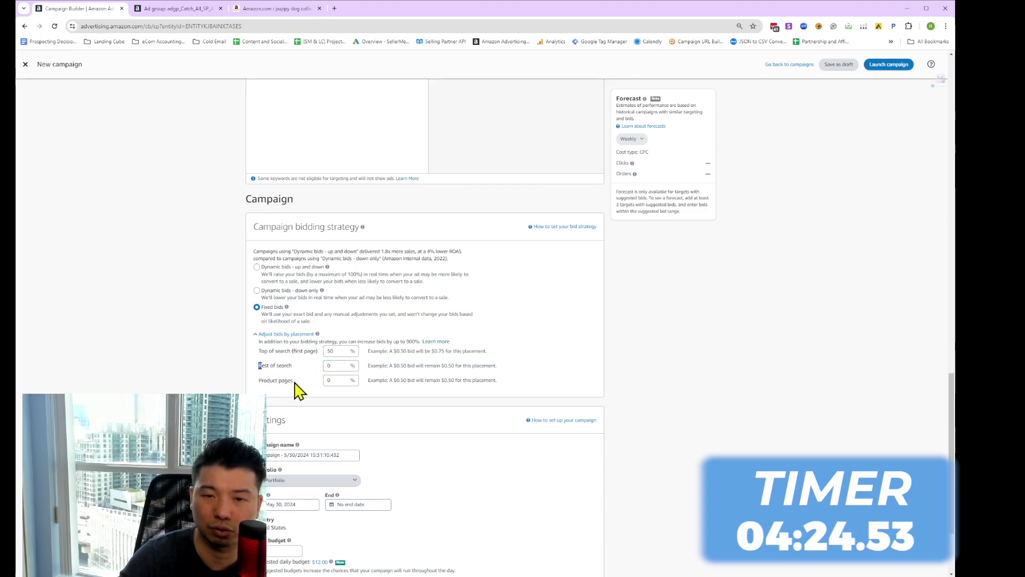
pyautogui.moveTo(294, 381); pyautogui.dragTo(256, 369)
pyautogui.click(261, 365)
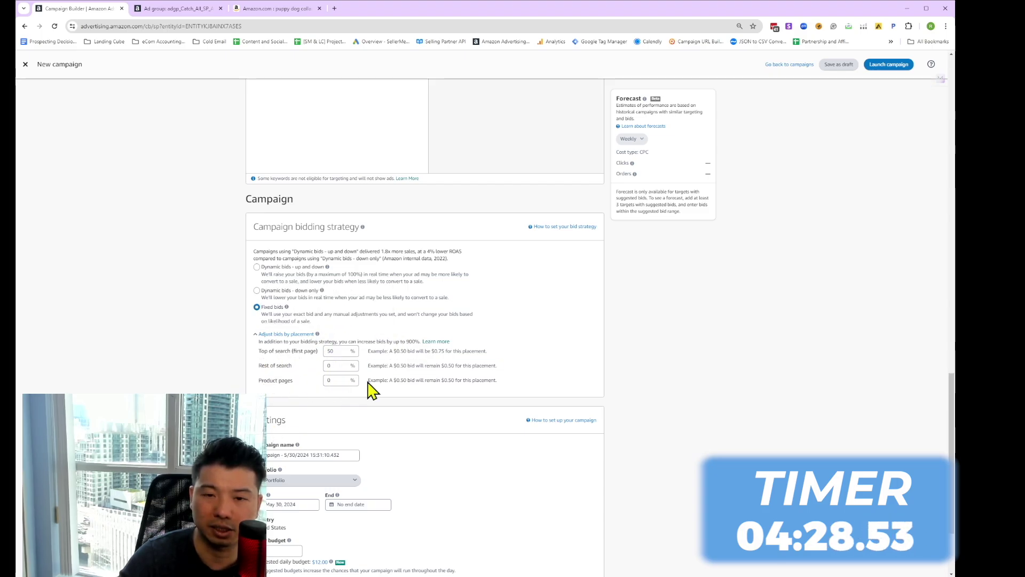
# Rename the campaign as SP_KW_Dog_Collar.
pyautogui.scroll(-2, 450, 428)
pyautogui.tripleClick(307, 332)
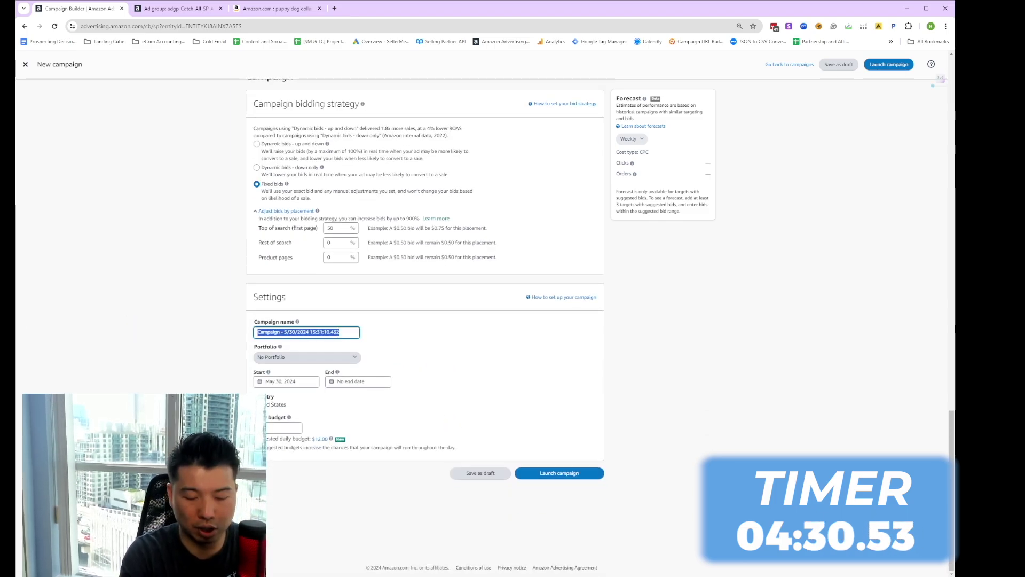
pyautogui.write('SP')
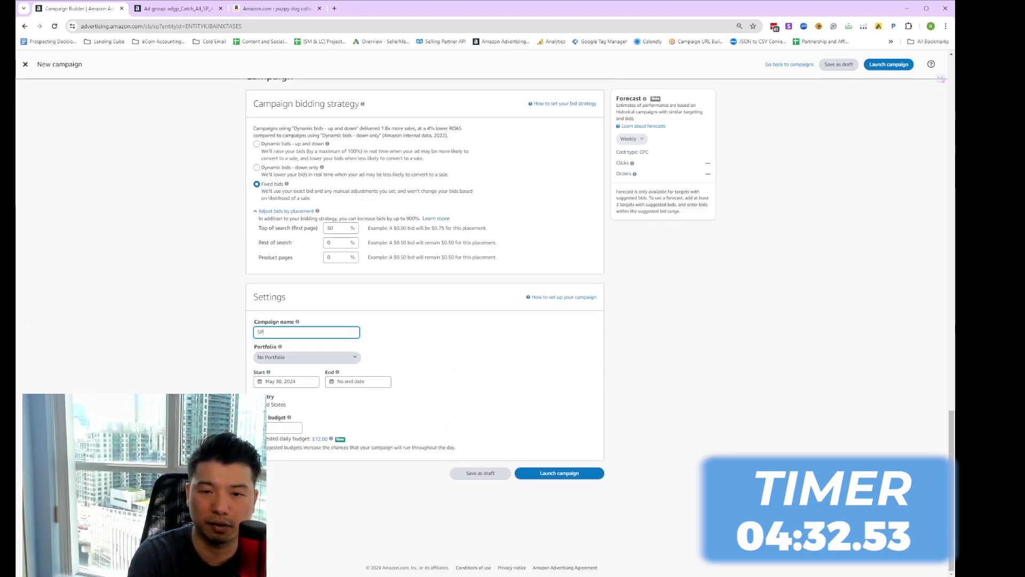
pyautogui.write('_')
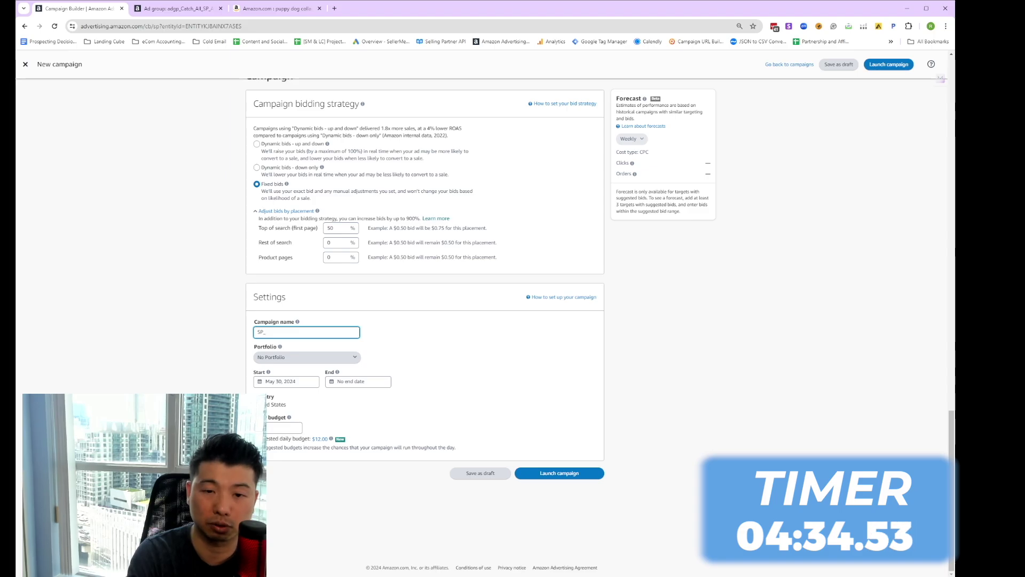
pyautogui.write('KW_Dog')
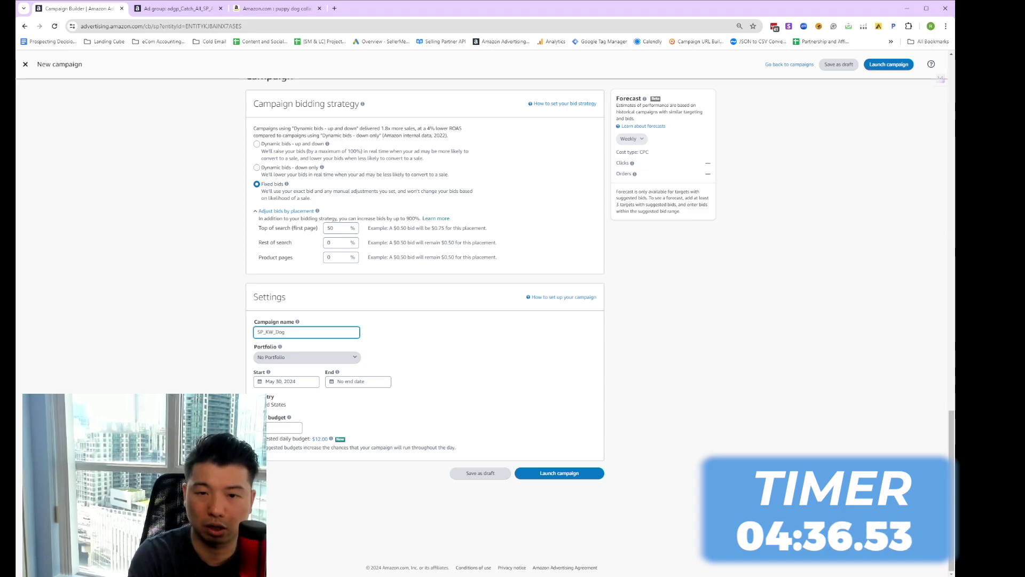
pyautogui.write('_Collar')
# Enter a daily budget for the campaign and save it as a draft.
pyautogui.click(291, 436)
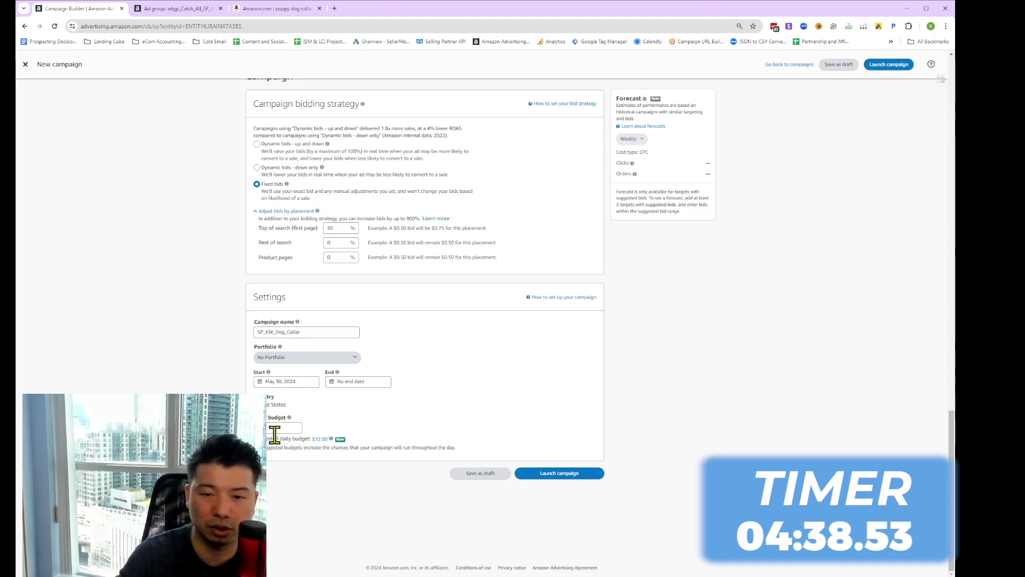
pyautogui.click(275, 434)
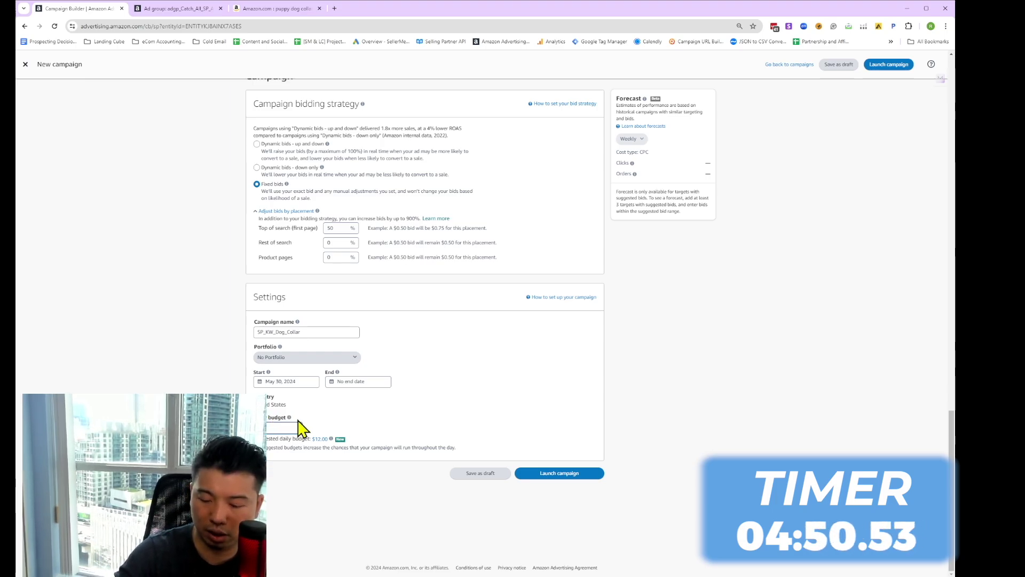
pyautogui.scroll(1, 614, 464)
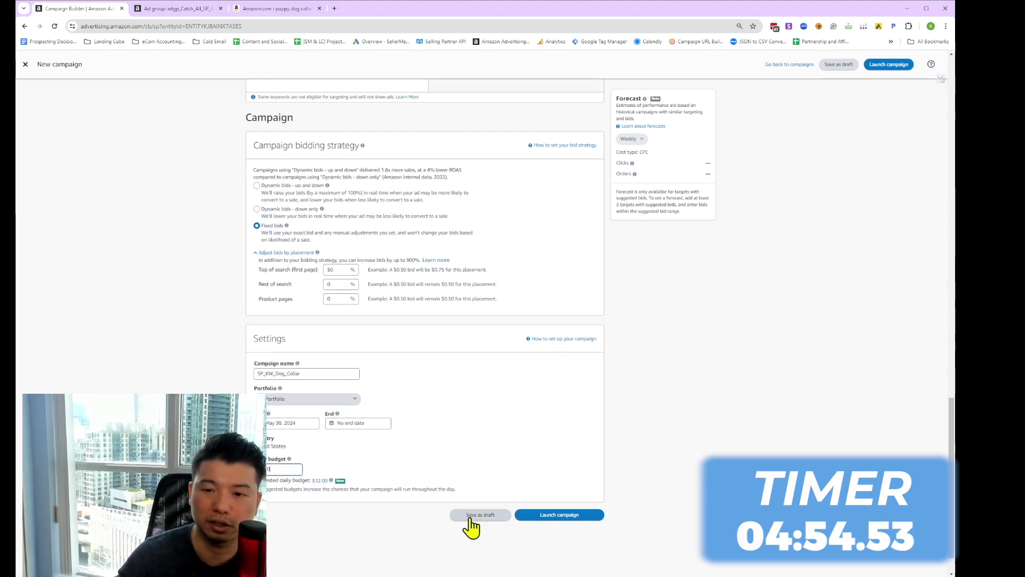
pyautogui.click(472, 515)
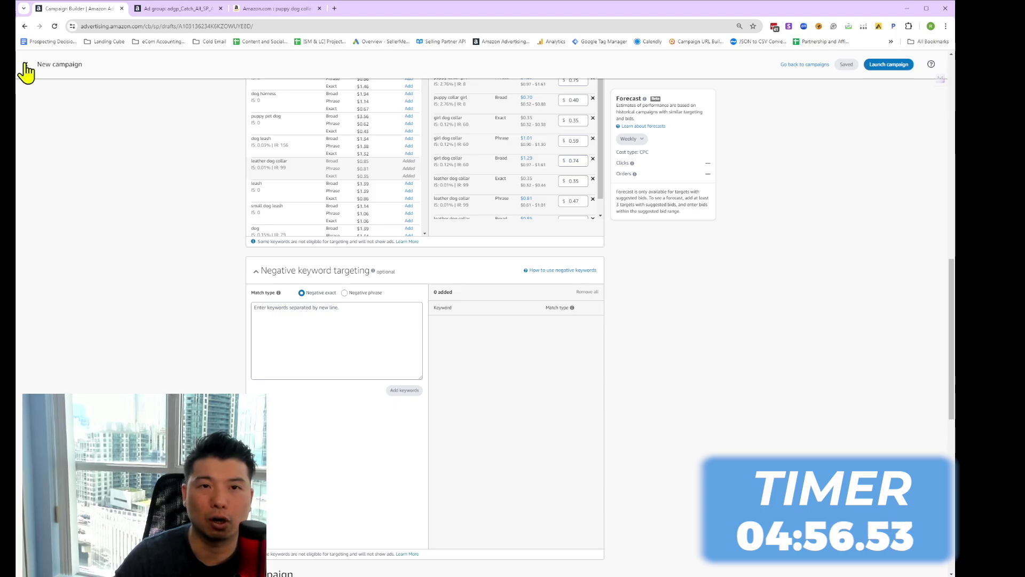
# Change the manual targeting type from keyword targeting to product targeting.
pyautogui.scroll(10, 238, 347)
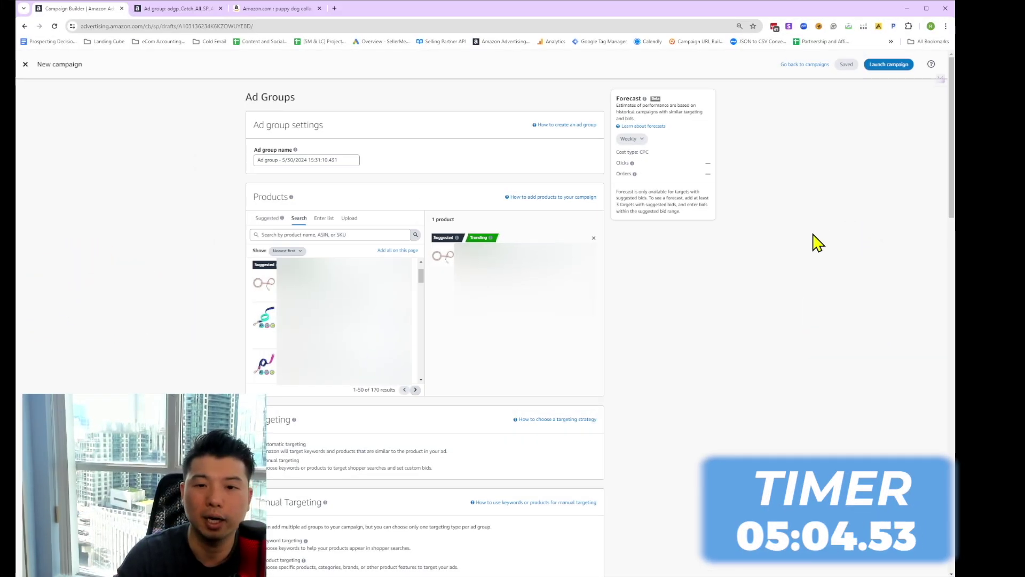
pyautogui.scroll(-2, 817, 243)
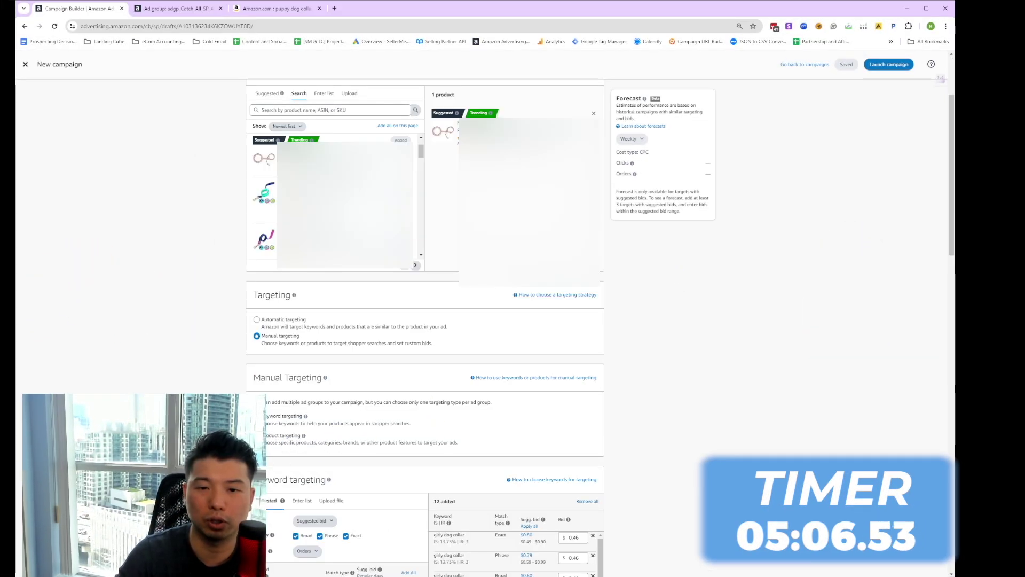
pyautogui.click(267, 447)
pyautogui.scroll(-3, 413, 408)
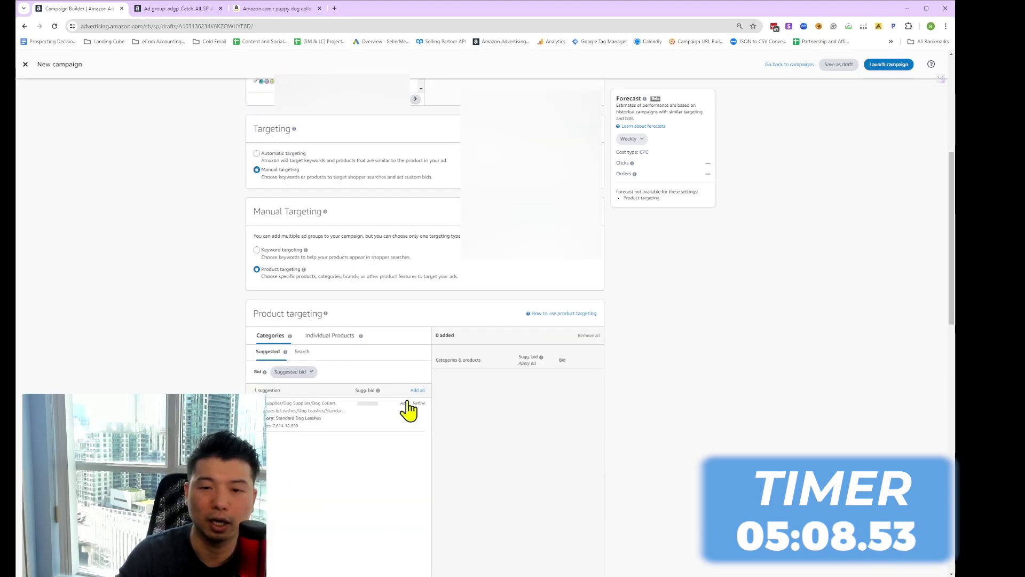
# Examine ad placements on the Joytale reflective dog collar listing in the Amazon store and compare them with the suggested category in the campaign builder.
pyautogui.click(275, 8)
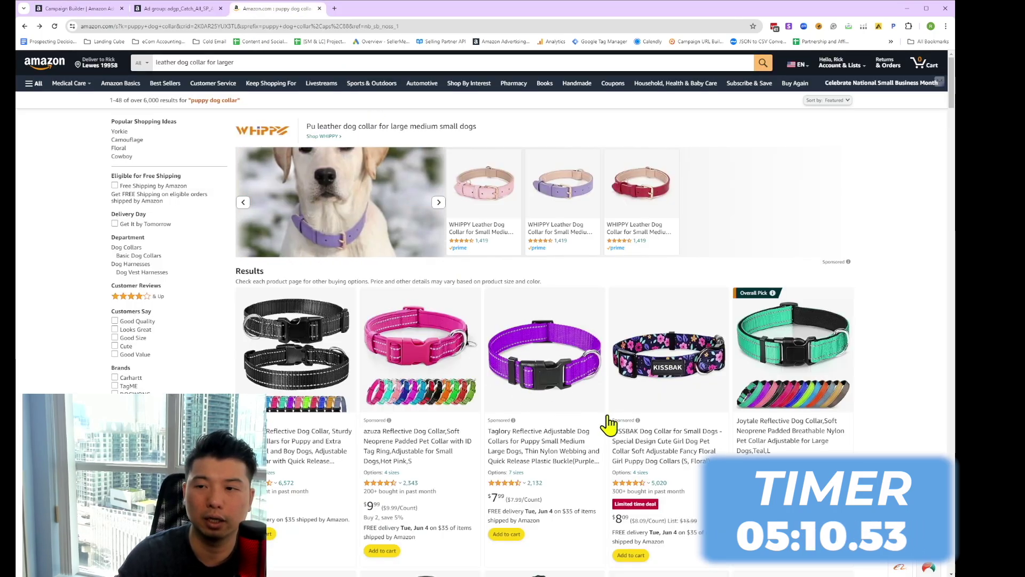
pyautogui.click(780, 443)
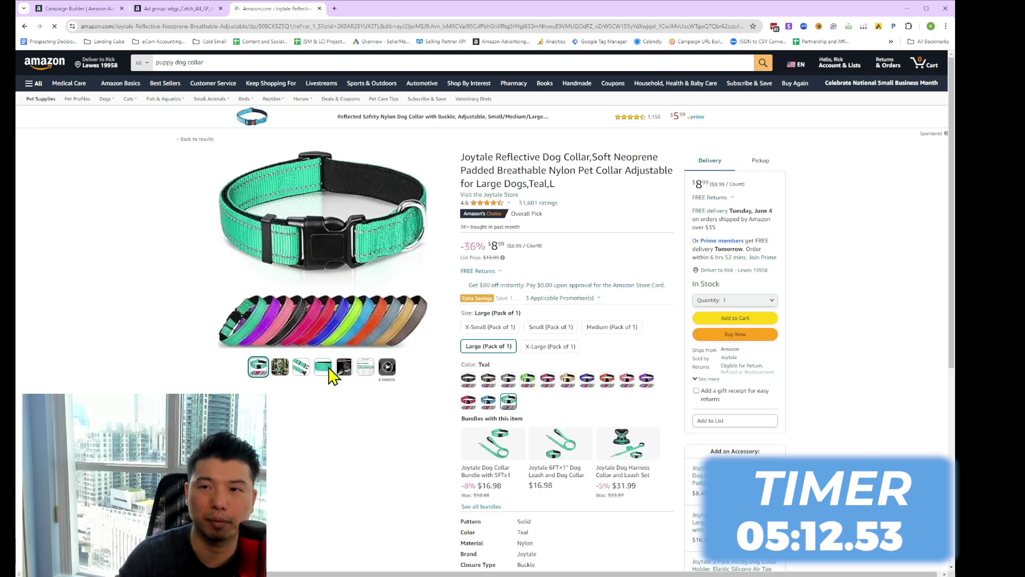
pyautogui.scroll(-6, 336, 370)
pyautogui.scroll(-3, 676, 369)
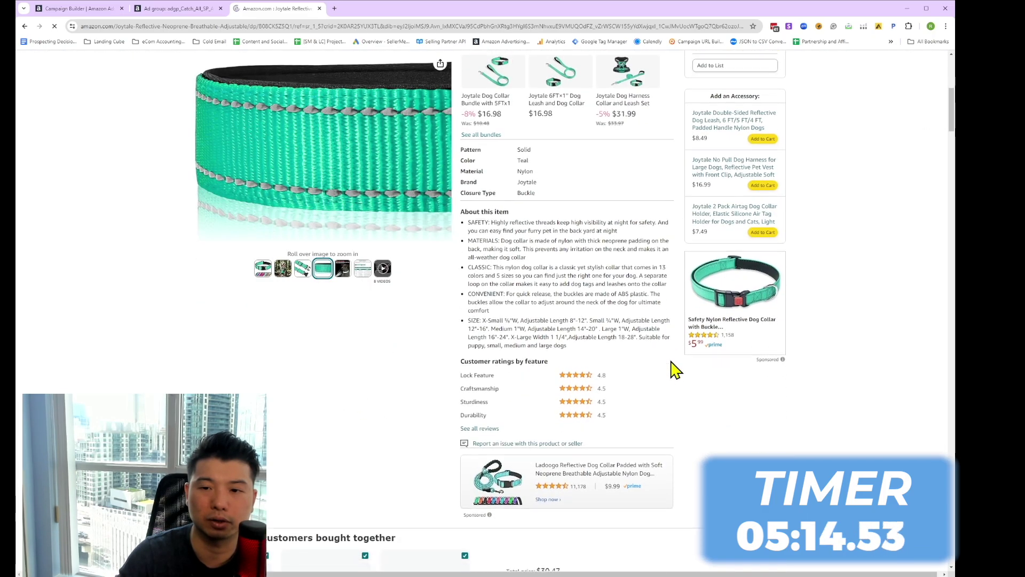
pyautogui.click(102, 11)
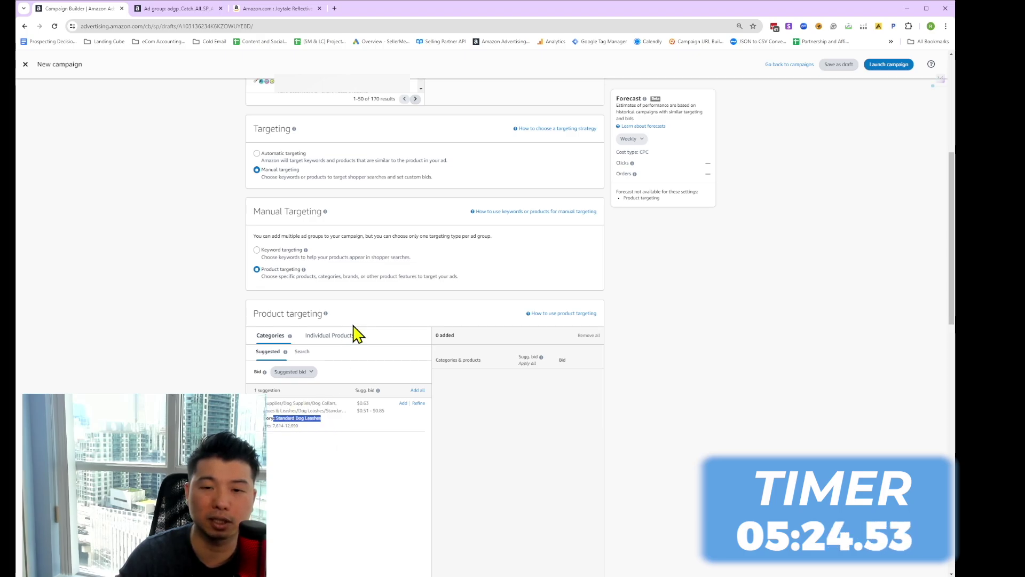
pyautogui.click(363, 339)
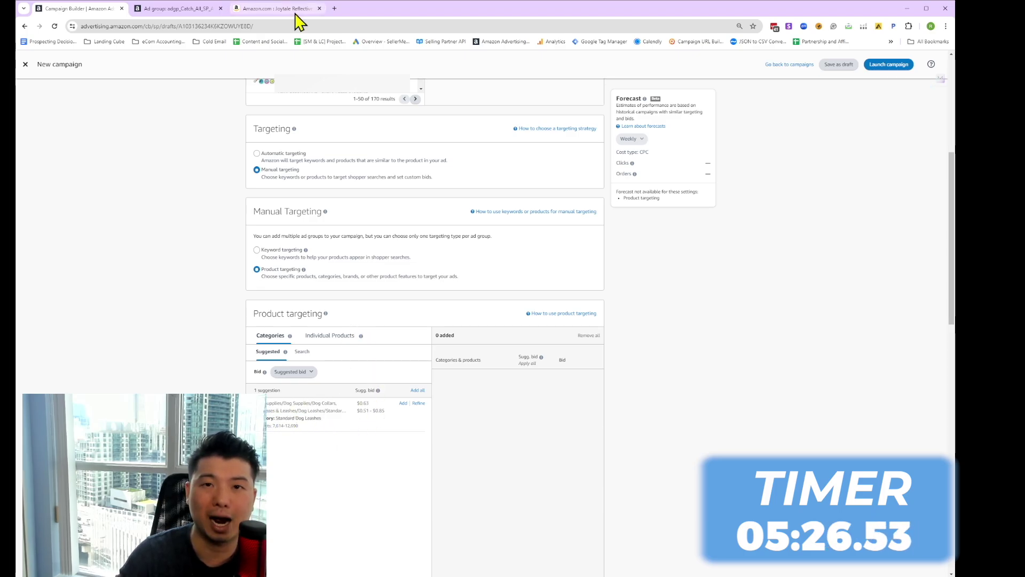
pyautogui.click(295, 11)
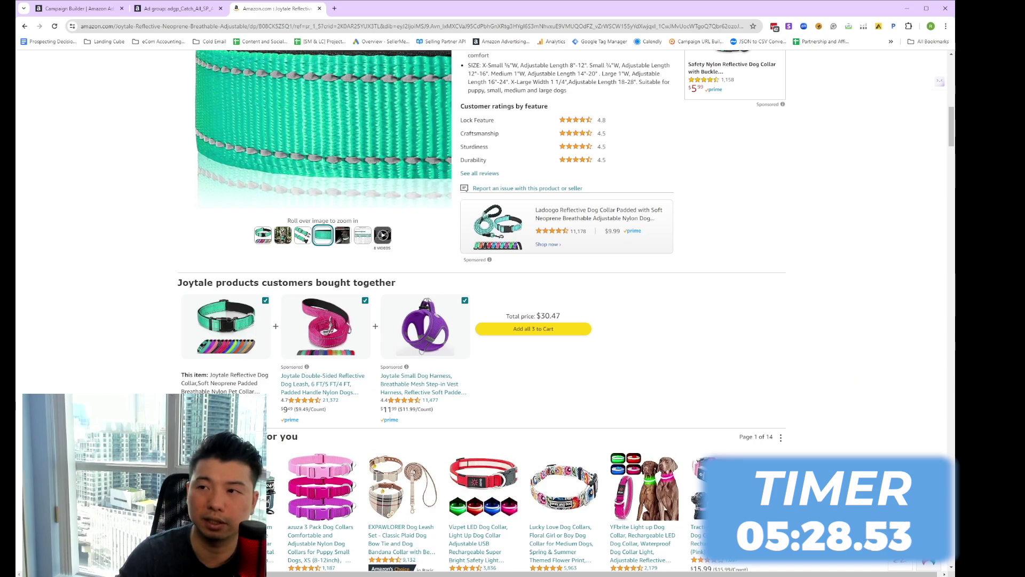
pyautogui.hotkey('ctrl', '1')
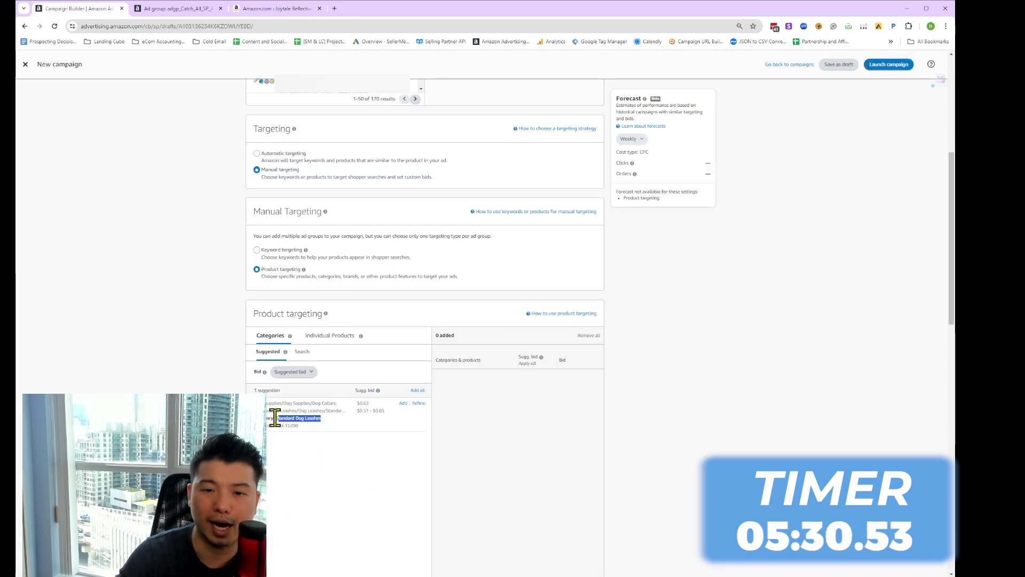
# From the Joytale collar listing's product details, open its Basic Dog Collars best seller category and look through the ranked products.
pyautogui.click(292, 12)
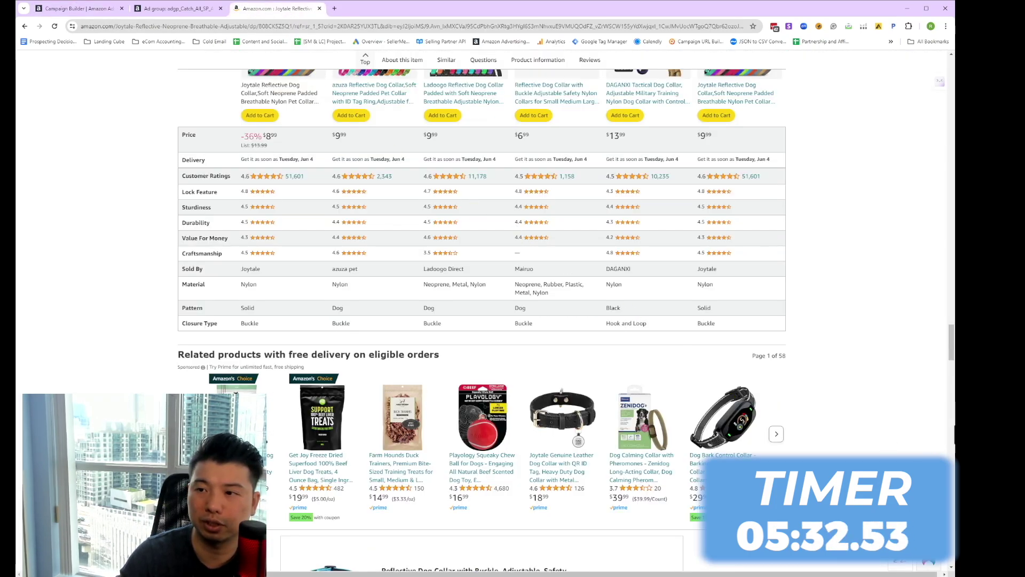
pyautogui.moveTo(954, 362); pyautogui.dragTo(938, 335)
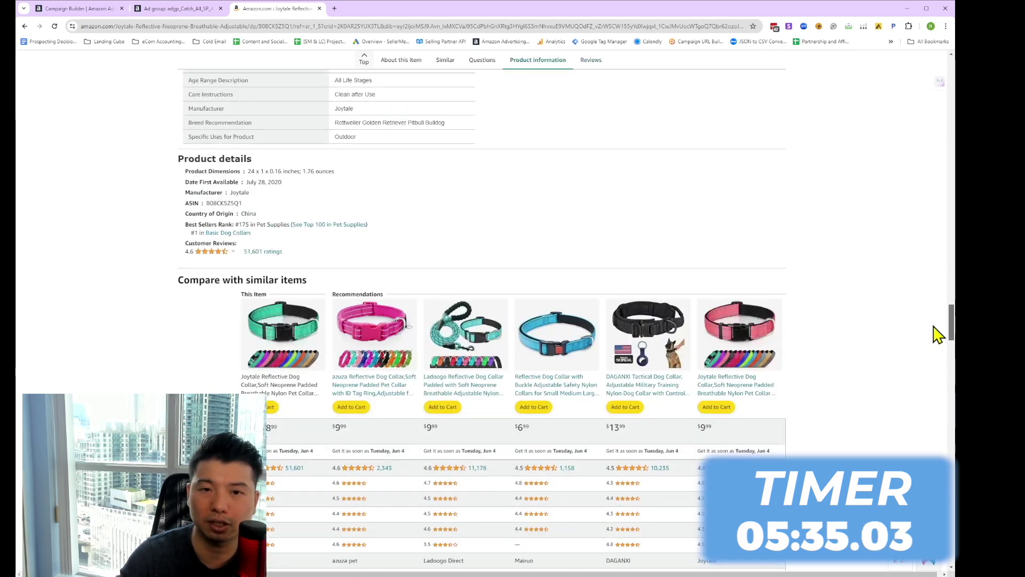
pyautogui.click(244, 234)
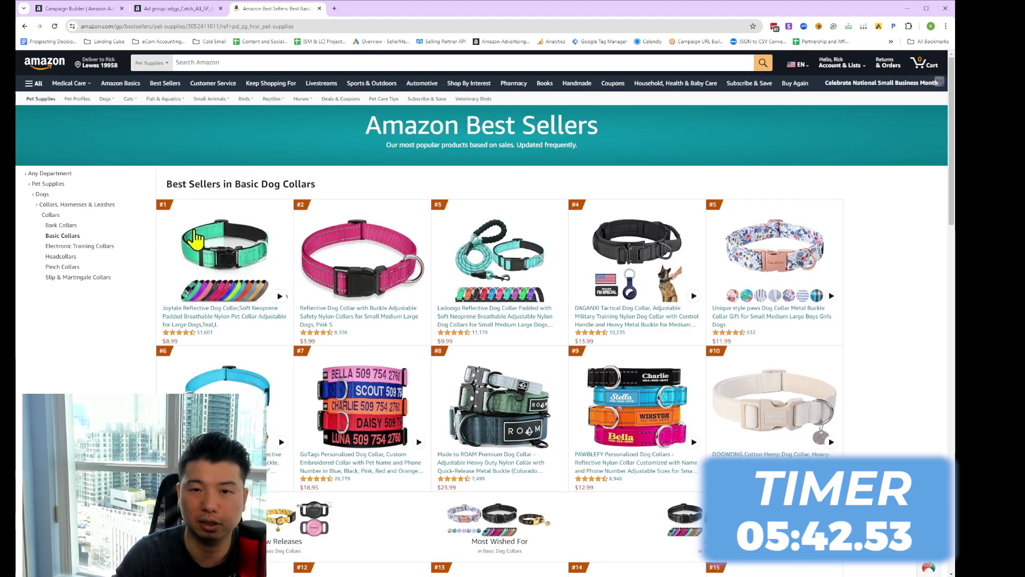
pyautogui.scroll(-7, 887, 235)
pyautogui.scroll(-3, 891, 249)
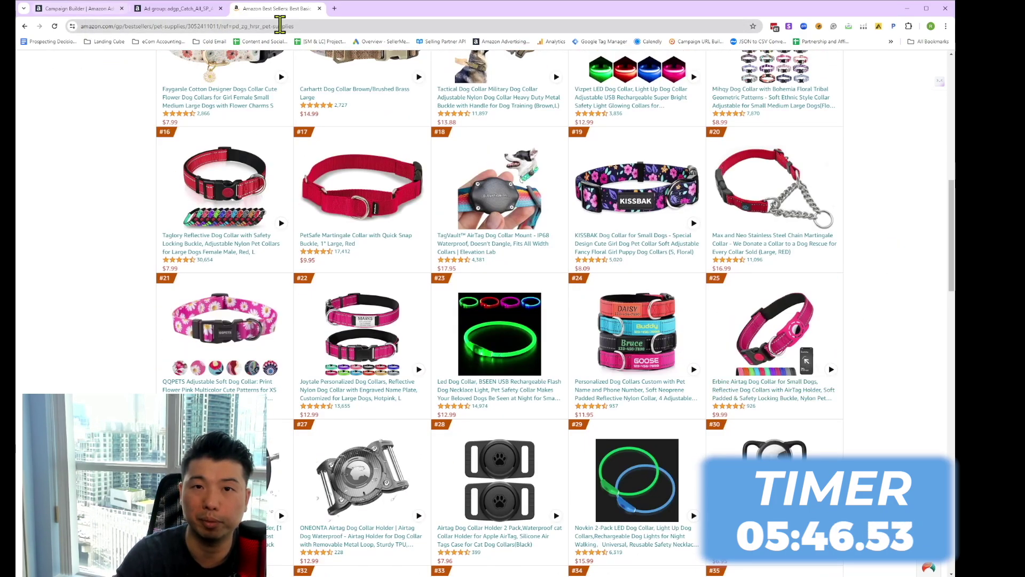
# In the campaign builder, switch product targeting to individual products and include exact as well as expanded targeting.
pyautogui.hotkey('ctrl', '1')
pyautogui.click(347, 338)
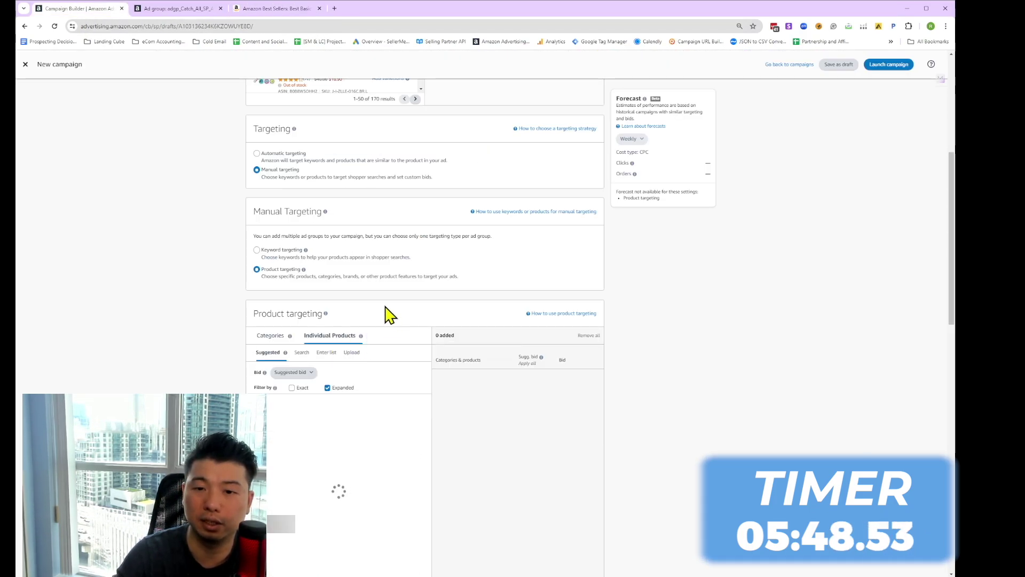
pyautogui.click(293, 388)
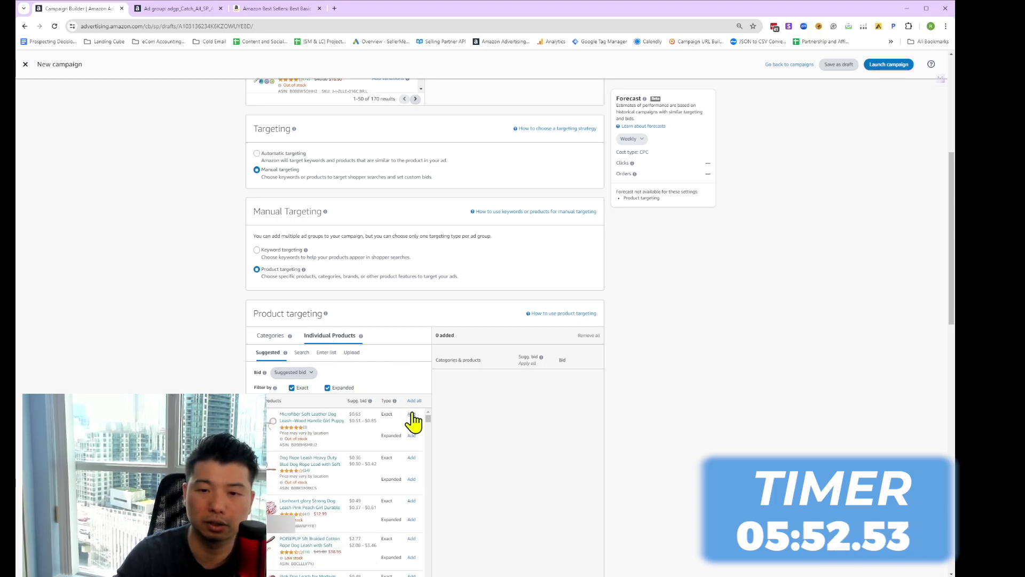
# Look over the suggested products and the option for entering a list of ASINs, and return to the suggestions.
pyautogui.scroll(-3, 297, 389)
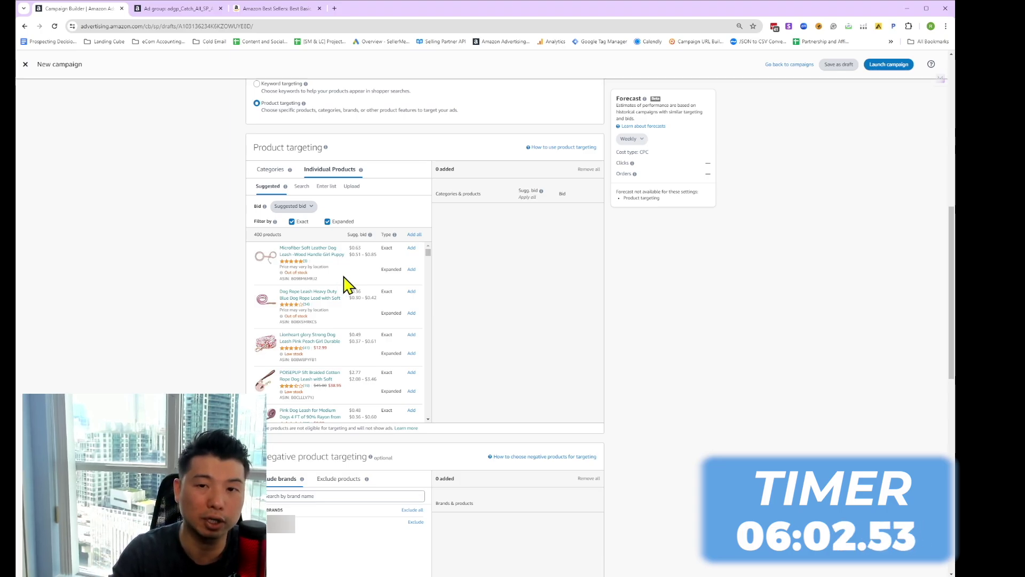
pyautogui.click(330, 186)
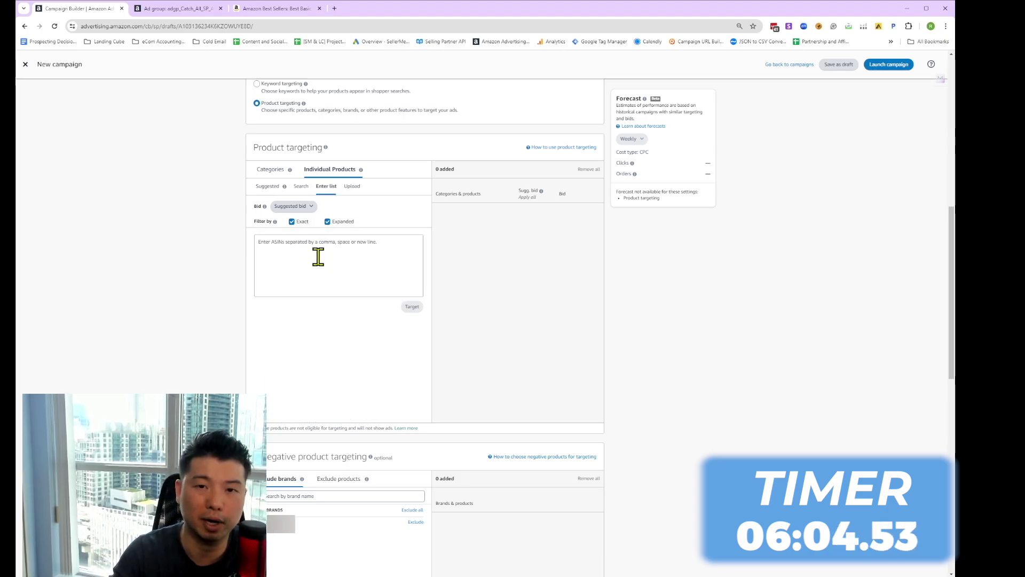
pyautogui.click(269, 186)
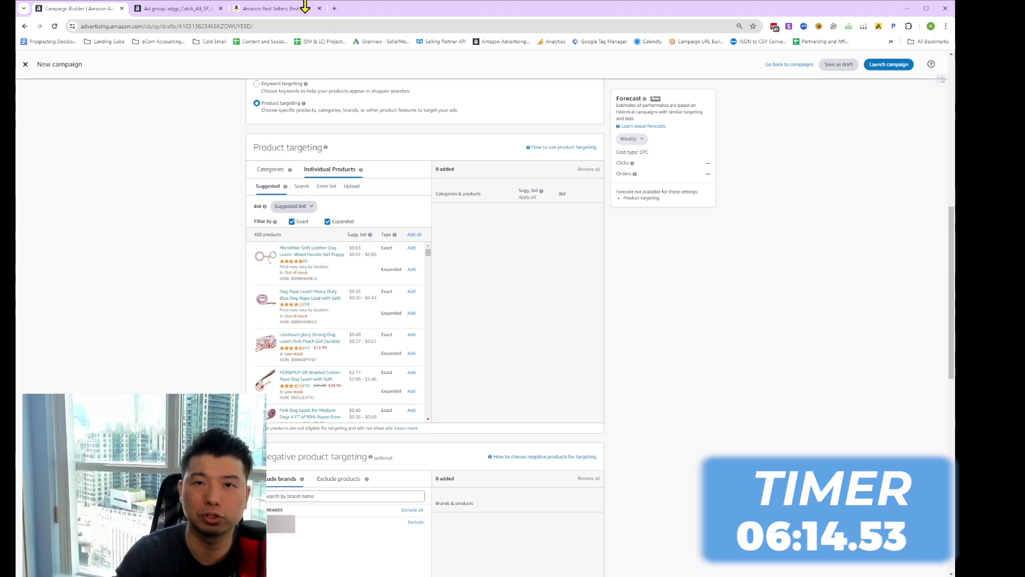
# Reload the Basic Dog Collars best sellers page and run ASIN Grabber on its ranked products.
pyautogui.click(305, 9)
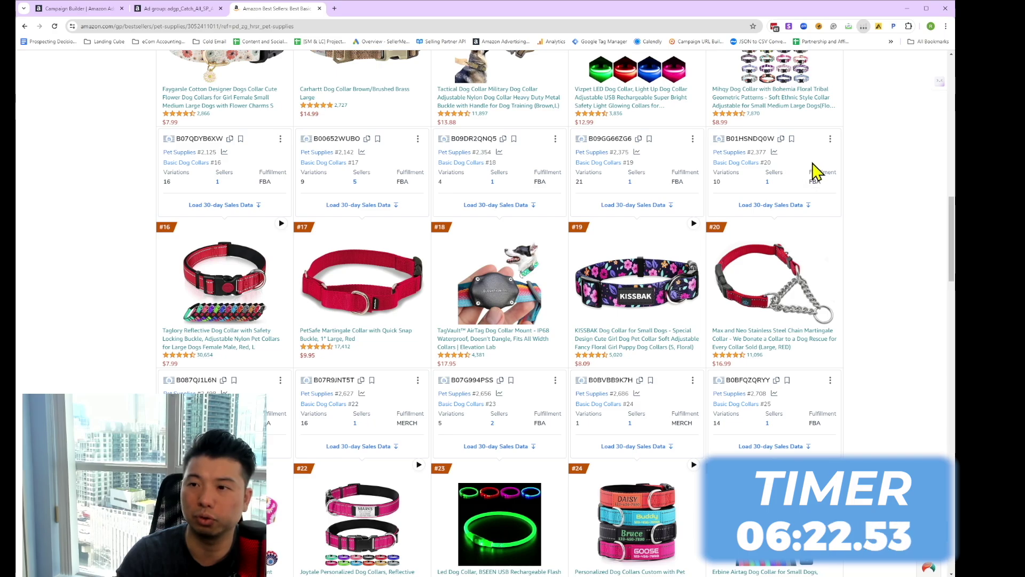
pyautogui.click(54, 26)
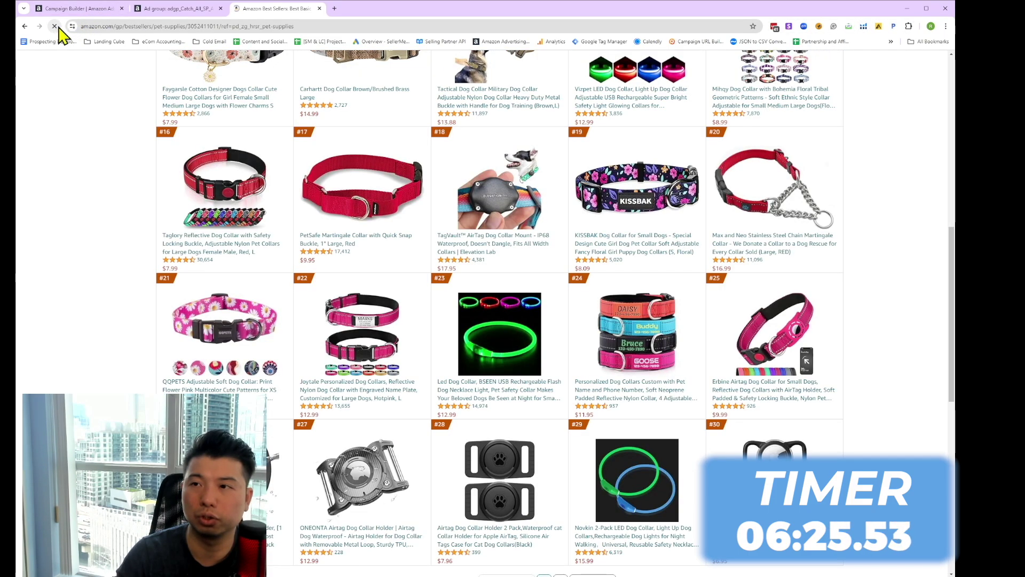
pyautogui.click(863, 27)
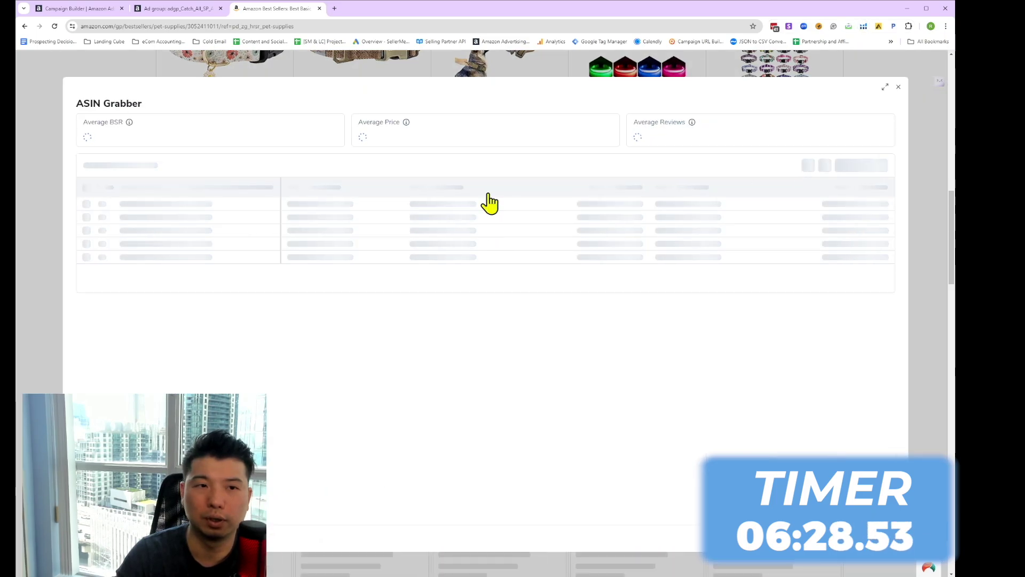
pyautogui.click(273, 27)
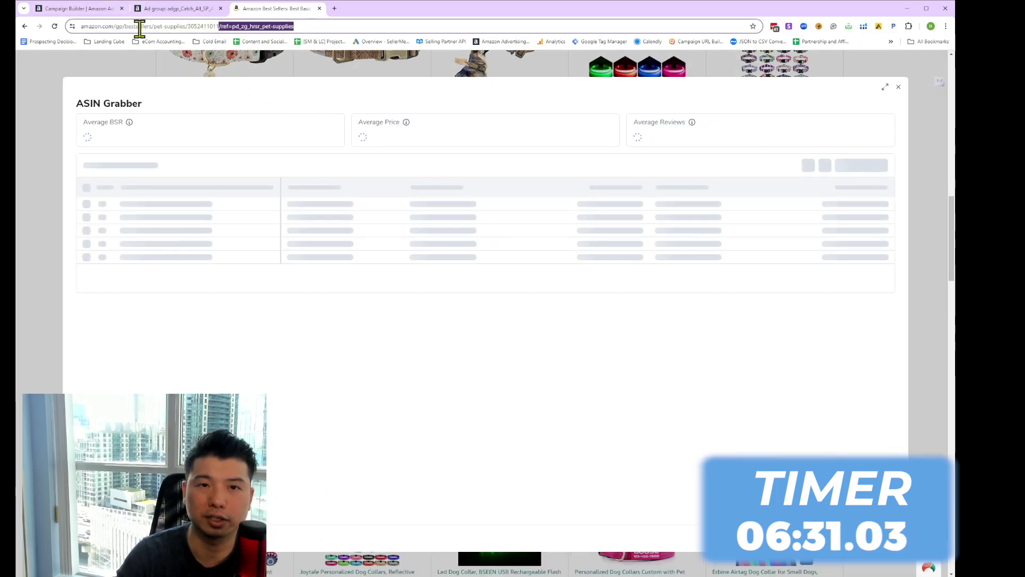
# In the campaign builder, add the suggested microfiber soft leather dog leash as both an exact and an expanded product target.
pyautogui.click(85, 9)
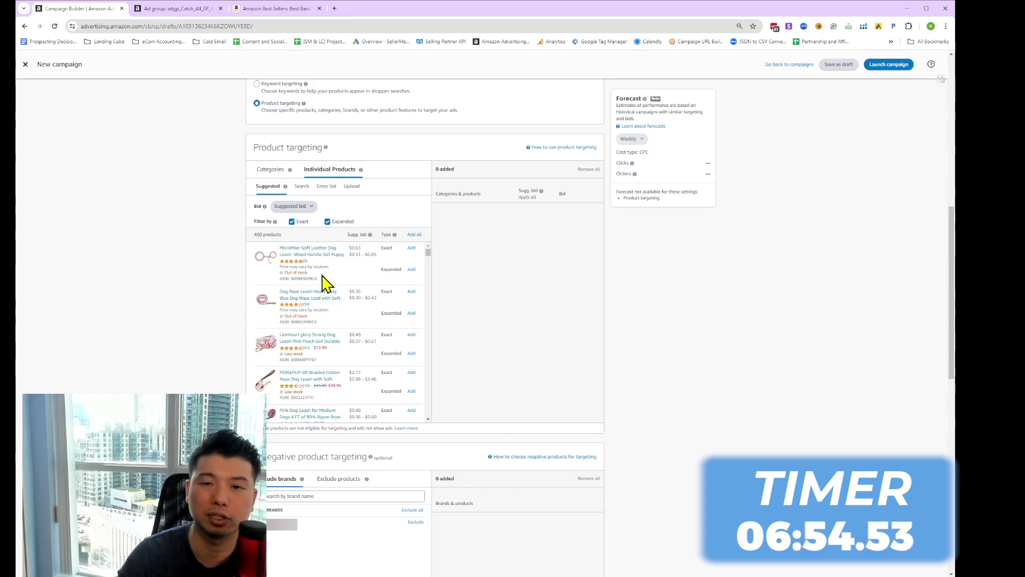
pyautogui.click(412, 248)
pyautogui.click(411, 270)
pyautogui.scroll(-2, 374, 331)
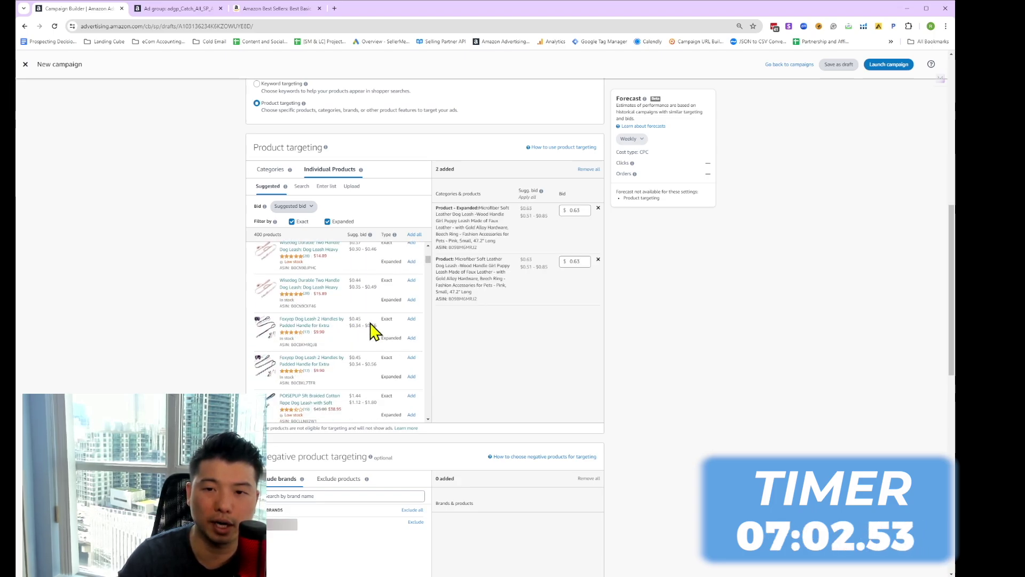
# Return to the ASIN Grabber results for the best sellers and export them as a CSV file.
pyautogui.click(264, 10)
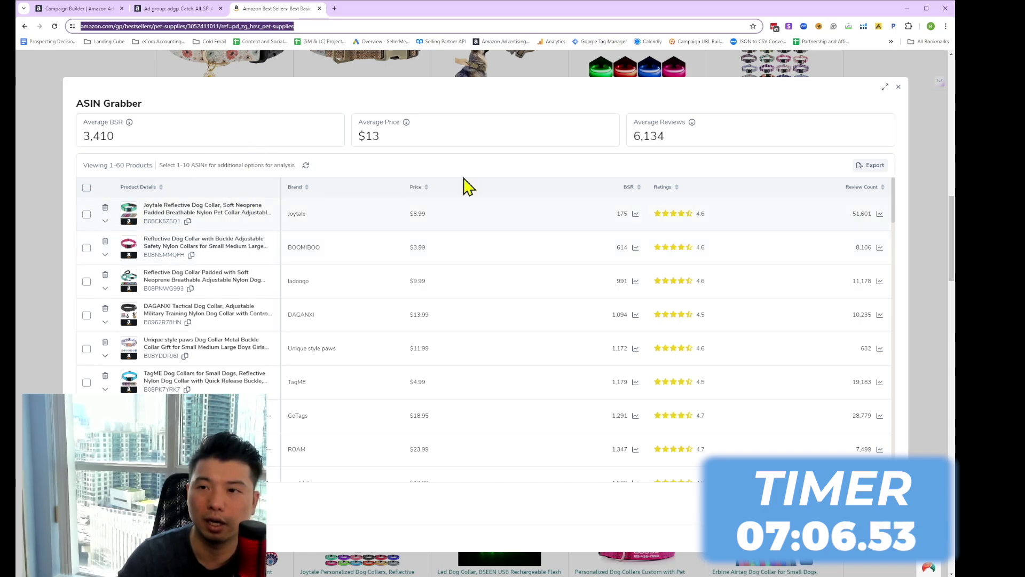
pyautogui.click(875, 165)
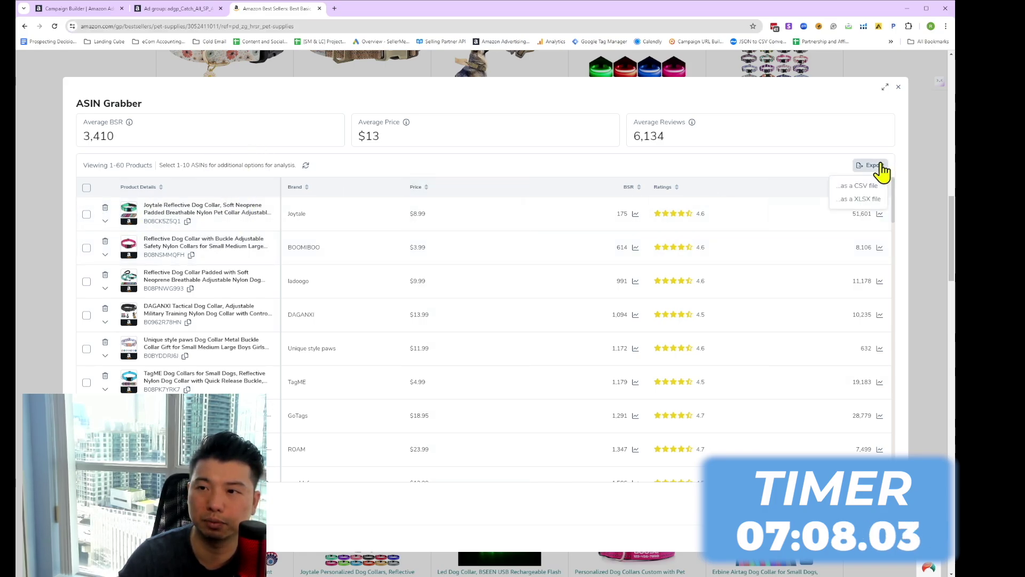
pyautogui.click(865, 188)
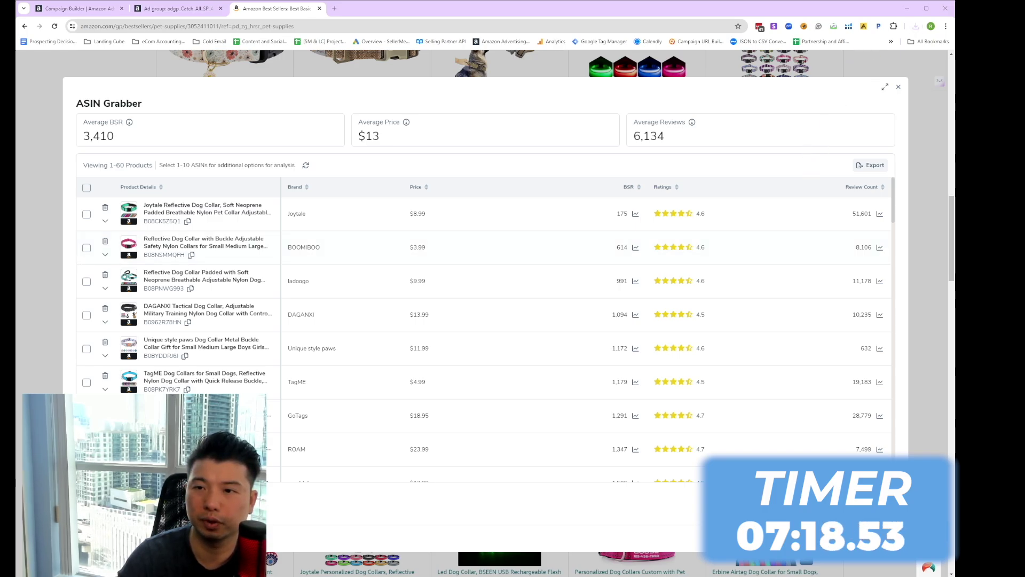
# In the campaign builder, paste the best sellers' ASINs as a list and add them as exact and expanded product targets.
pyautogui.click(74, 8)
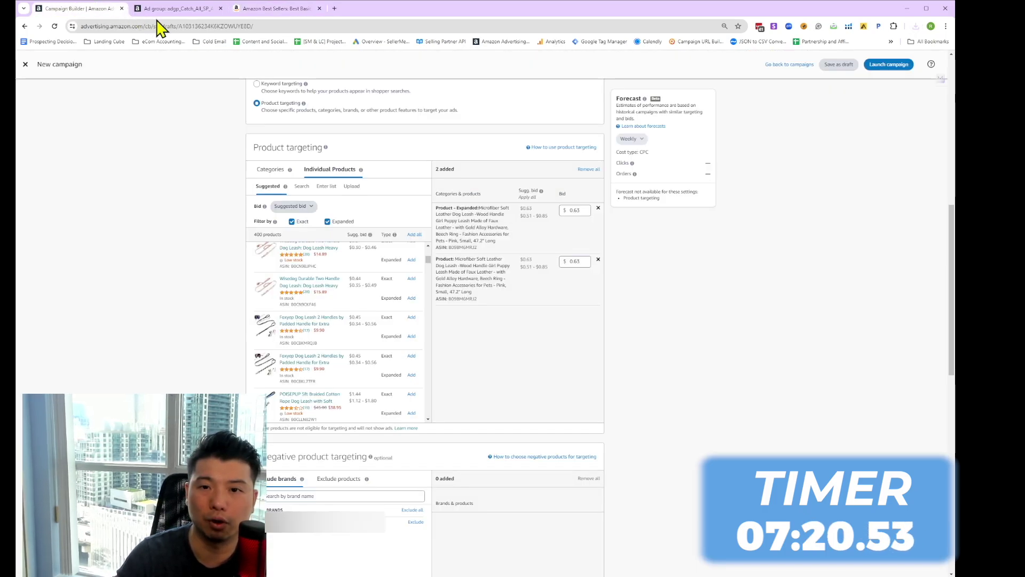
pyautogui.scroll(-2, 355, 432)
pyautogui.scroll(-1, 350, 421)
pyautogui.scroll(1, 355, 174)
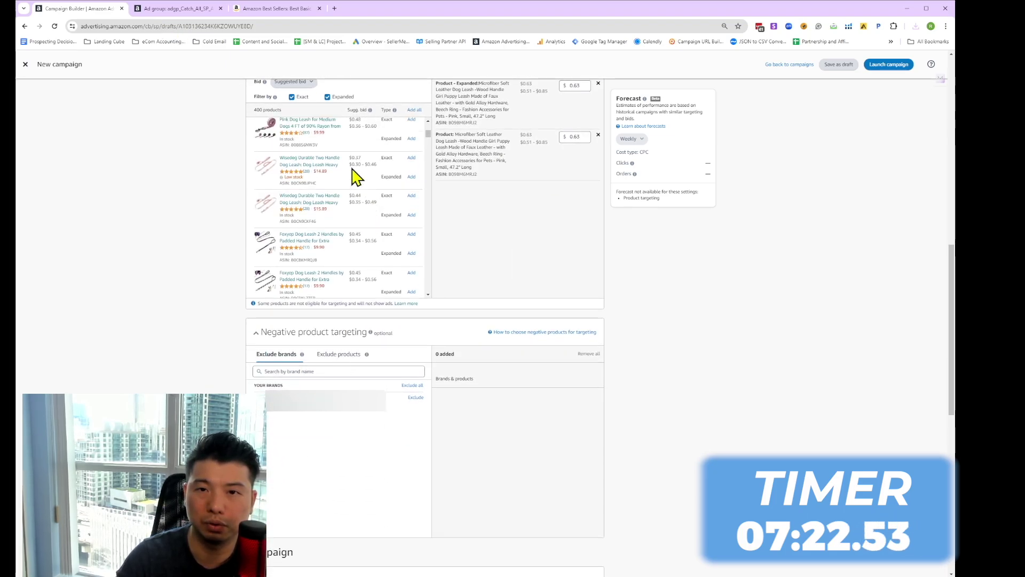
pyautogui.scroll(2, 371, 304)
pyautogui.click(327, 187)
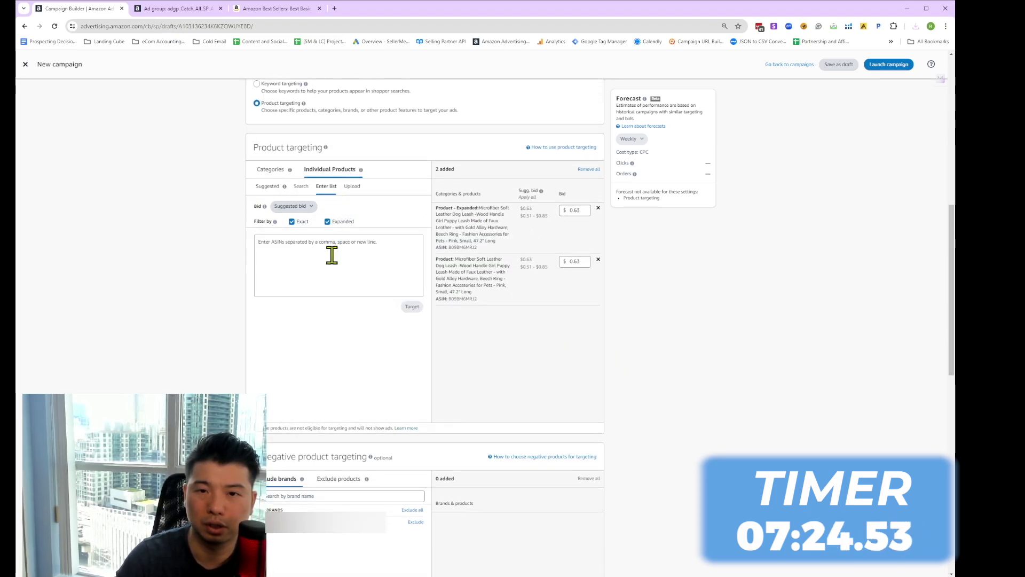
pyautogui.click(332, 251)
pyautogui.hotkey('ctrl', 'v')
pyautogui.click(412, 307)
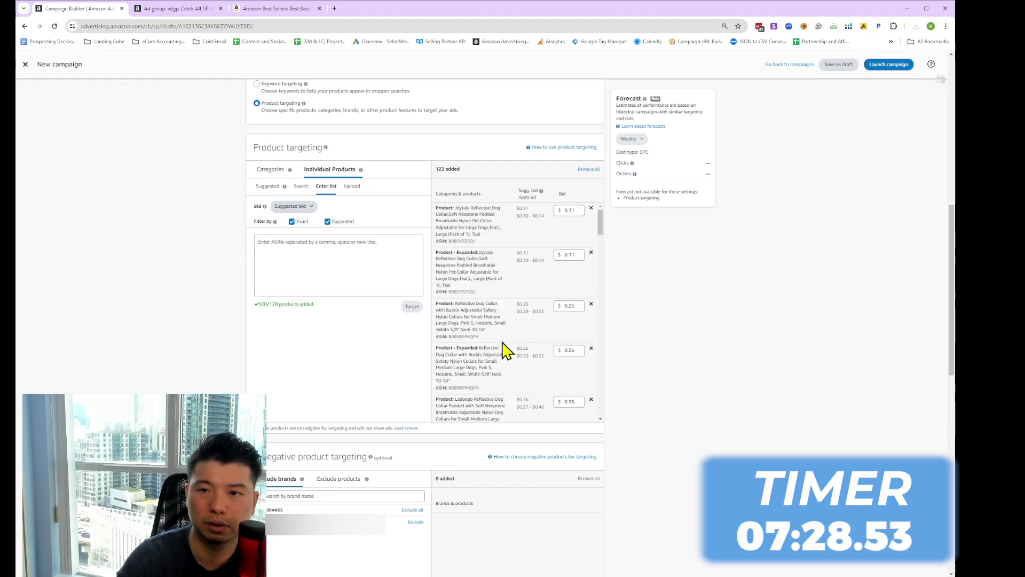
# Look through the added product targets and set the campaign bidding strategy to fixed bids.
pyautogui.scroll(-3, 473, 344)
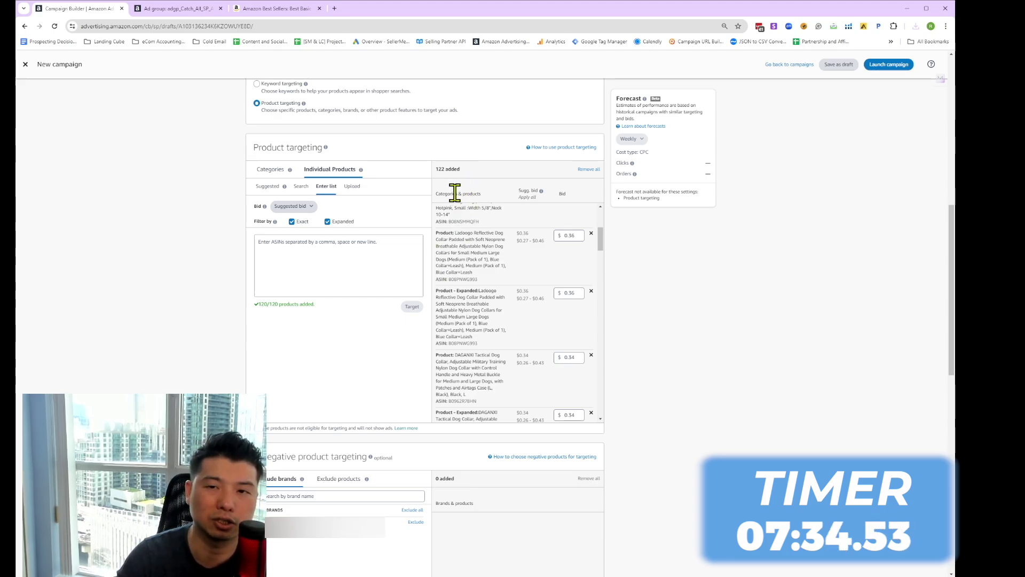
pyautogui.scroll(-2, 161, 362)
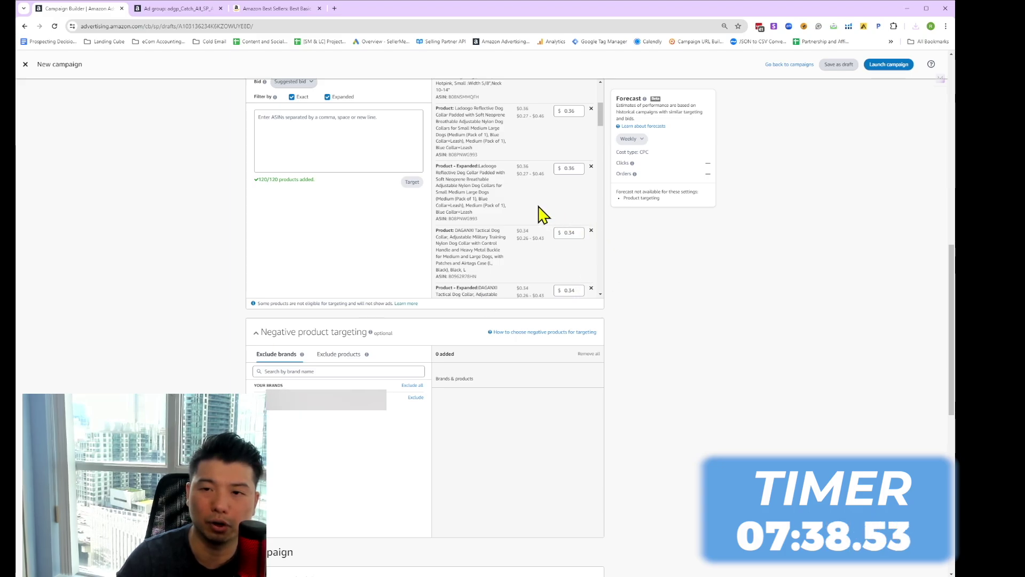
pyautogui.scroll(-2, 508, 242)
pyautogui.scroll(-5, 229, 300)
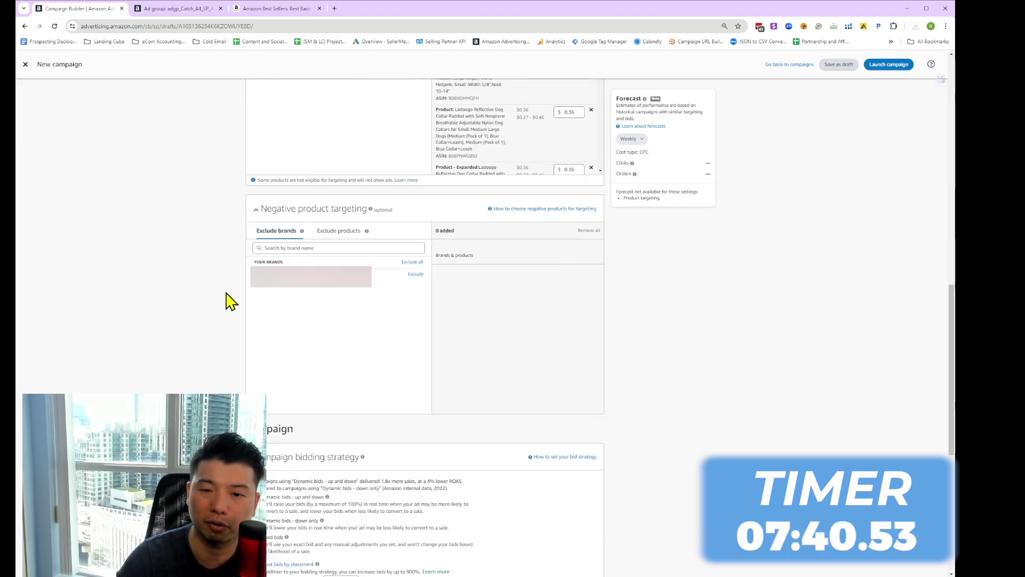
pyautogui.moveTo(253, 294); pyautogui.dragTo(345, 291)
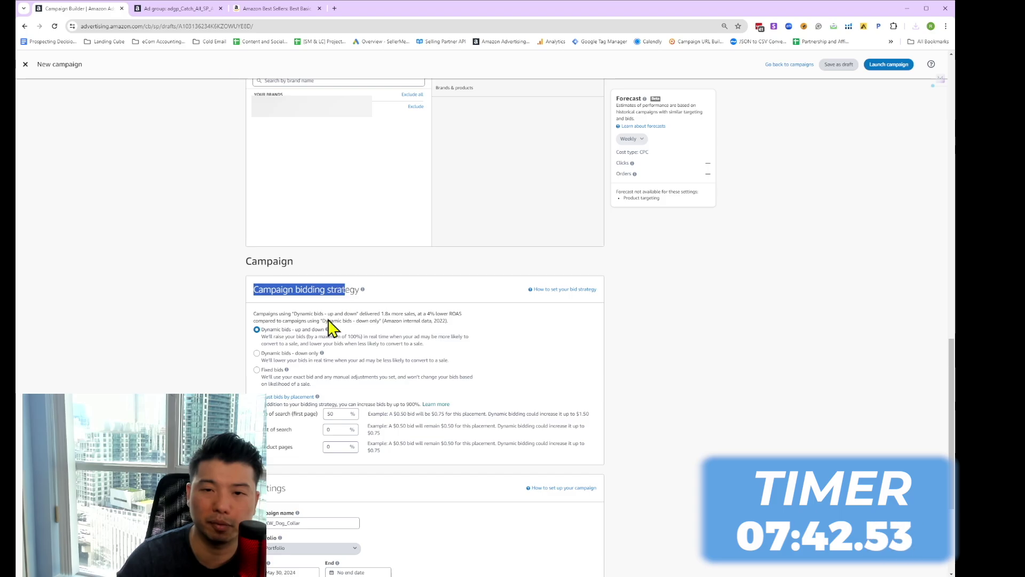
pyautogui.click(257, 369)
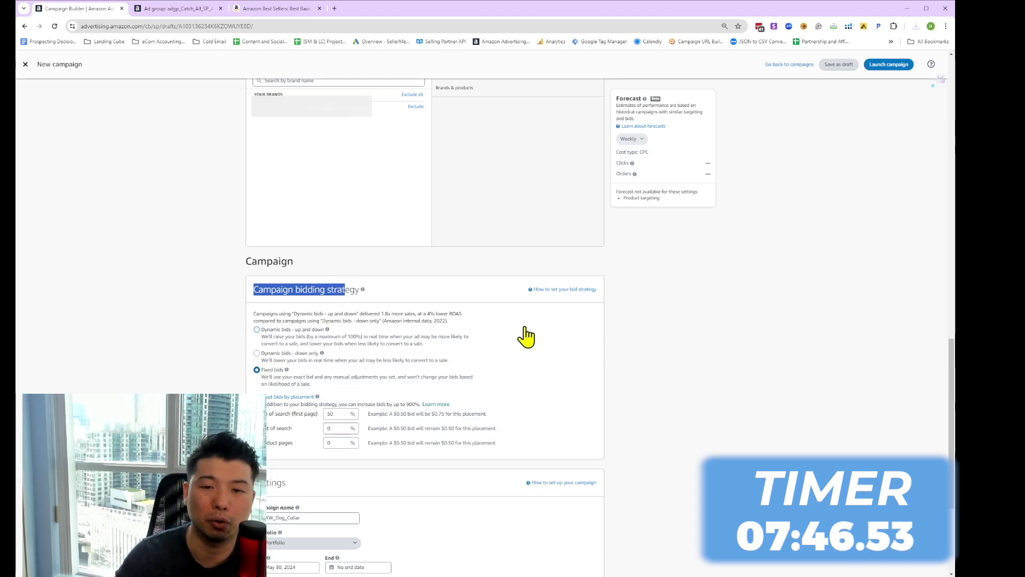
# Rename the campaign as SP_Product_Dog_Collar and point out its daily budget.
pyautogui.scroll(-3, 524, 342)
pyautogui.doubleClick(317, 325)
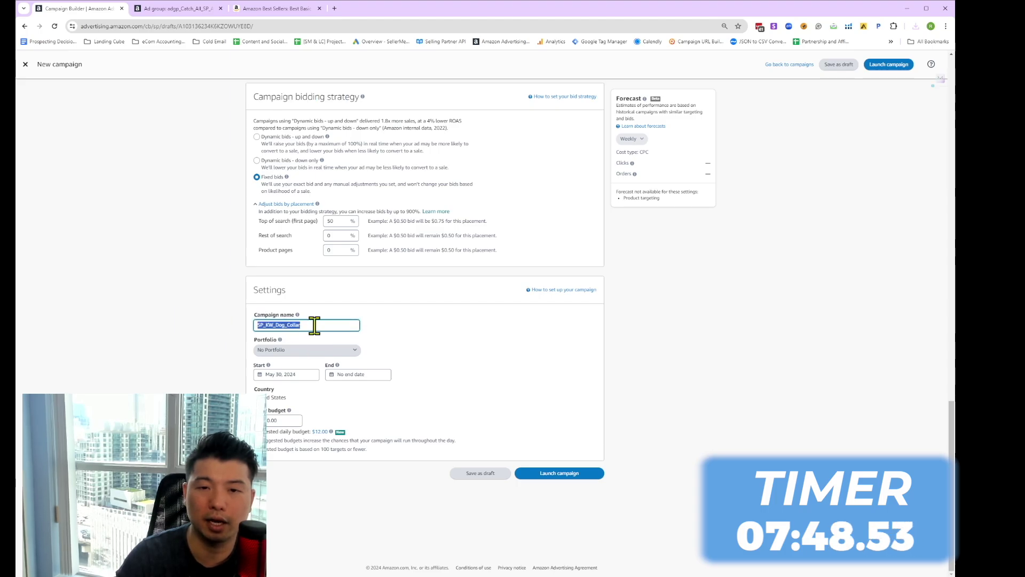
pyautogui.click(270, 325)
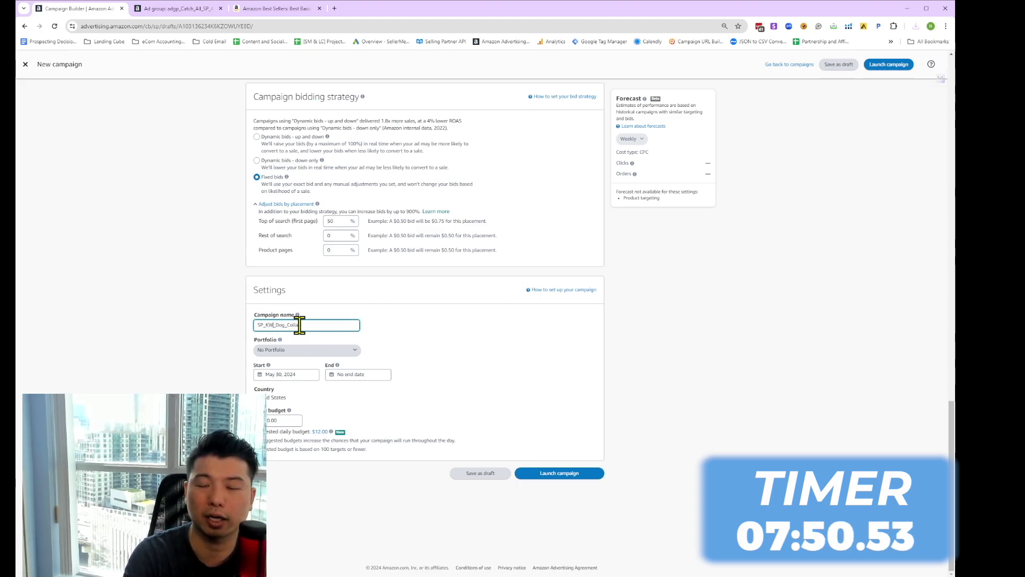
pyautogui.press('BackSpace')
pyautogui.press('BackSpace')
pyautogui.write('Produc')
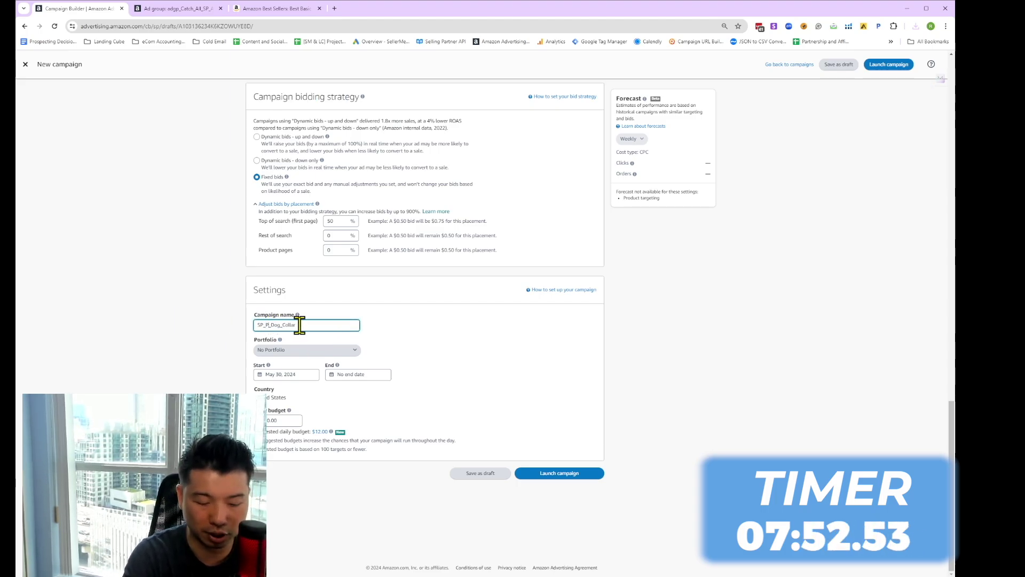
pyautogui.write('t')
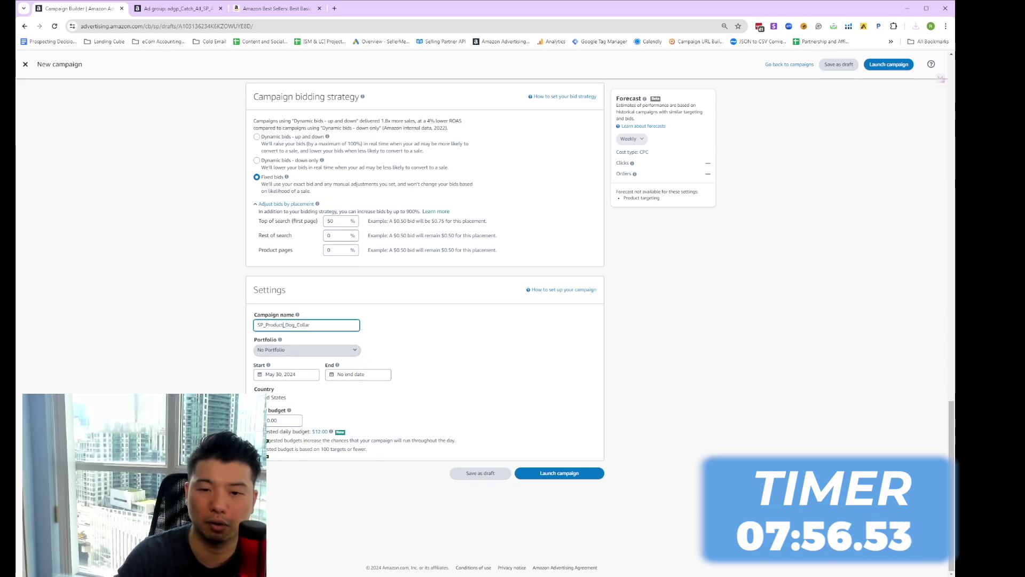
pyautogui.doubleClick(283, 421)
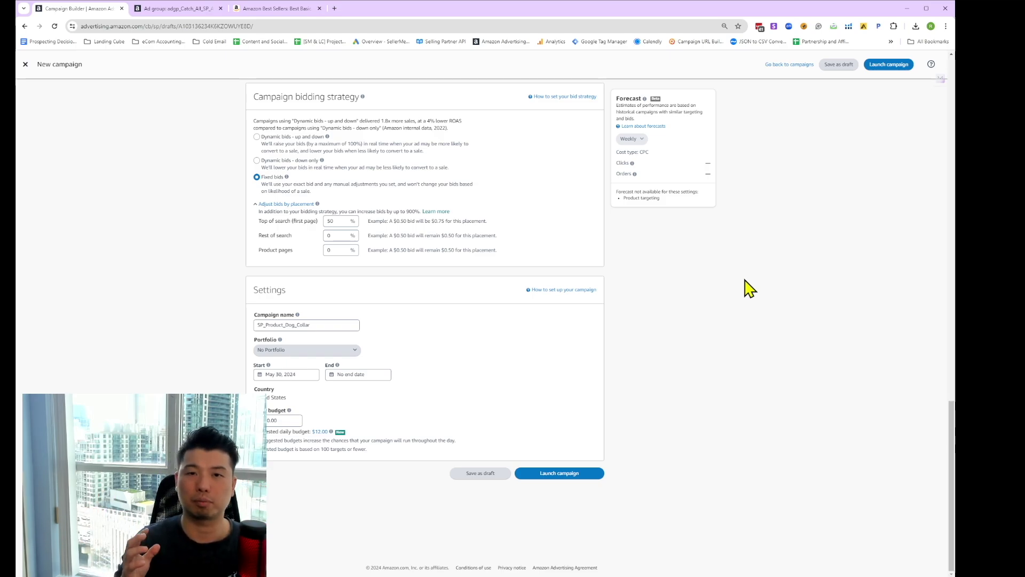
# Switch through automatic, manual product and keyword targeting to compare them, finishing on manual keyword targeting.
pyautogui.scroll(12, 758, 299)
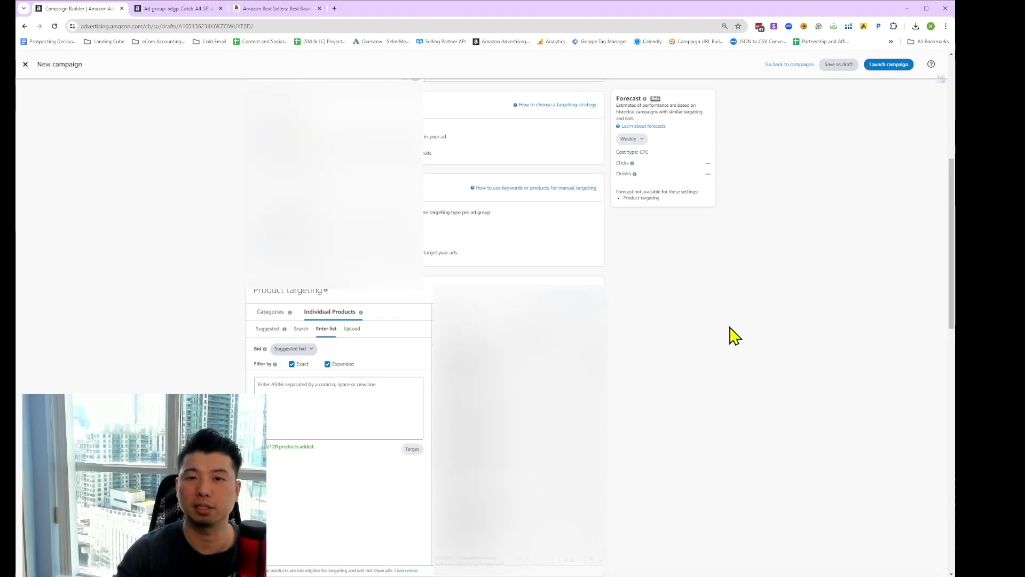
pyautogui.scroll(3, 728, 334)
pyautogui.scroll(-8, 719, 343)
pyautogui.click(257, 278)
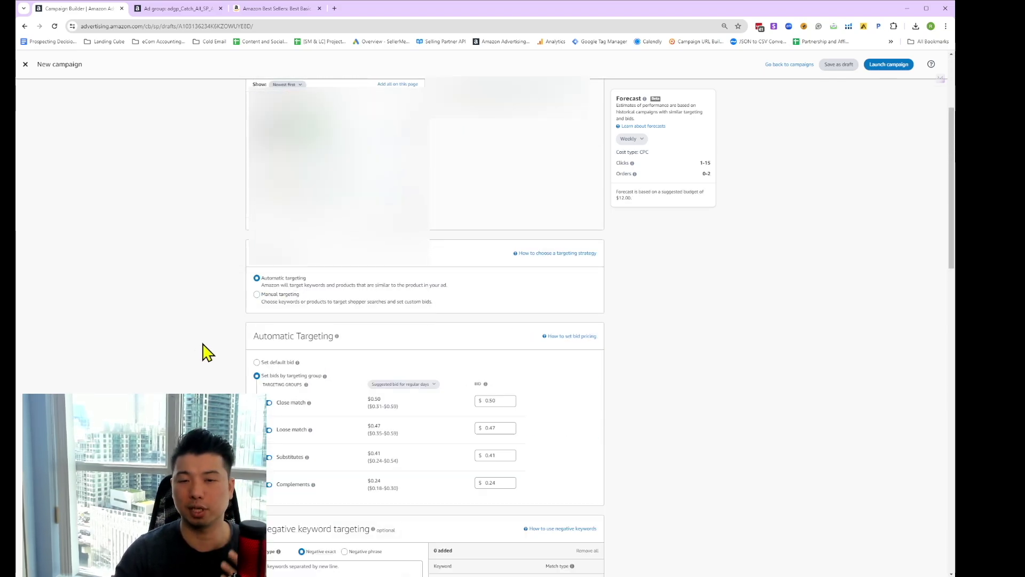
pyautogui.click(257, 294)
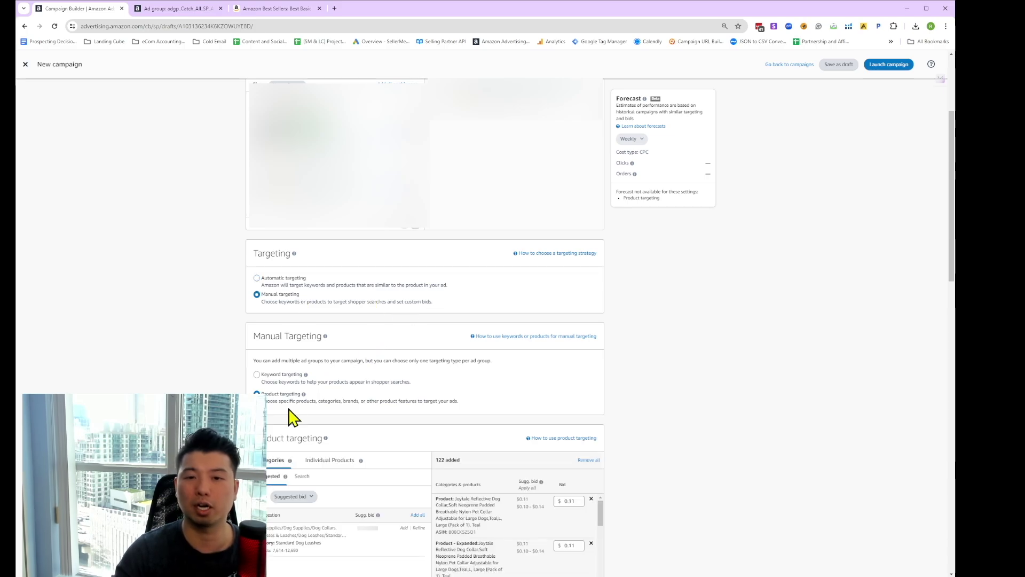
pyautogui.click(274, 377)
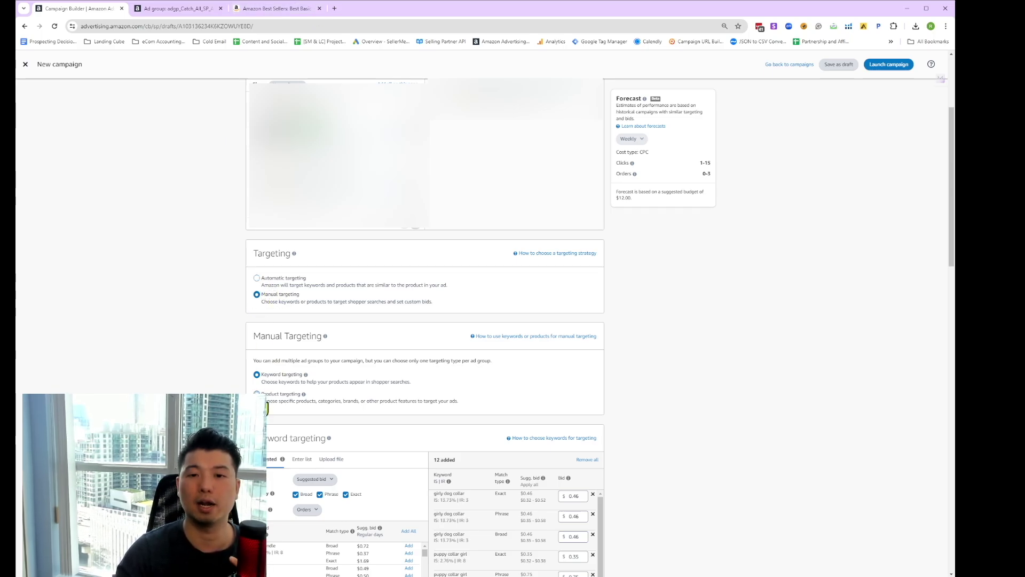
pyautogui.click(275, 396)
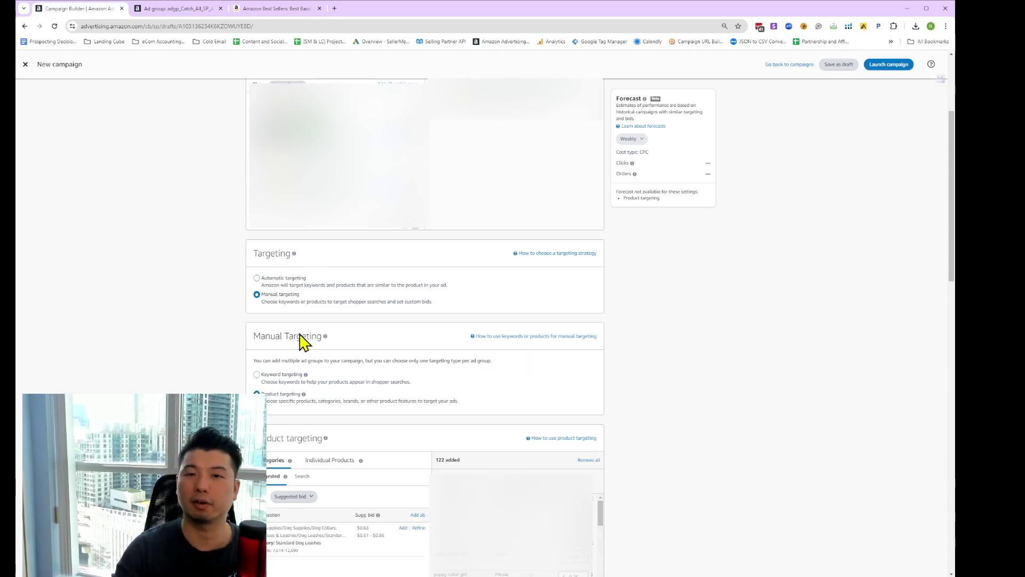
pyautogui.click(266, 375)
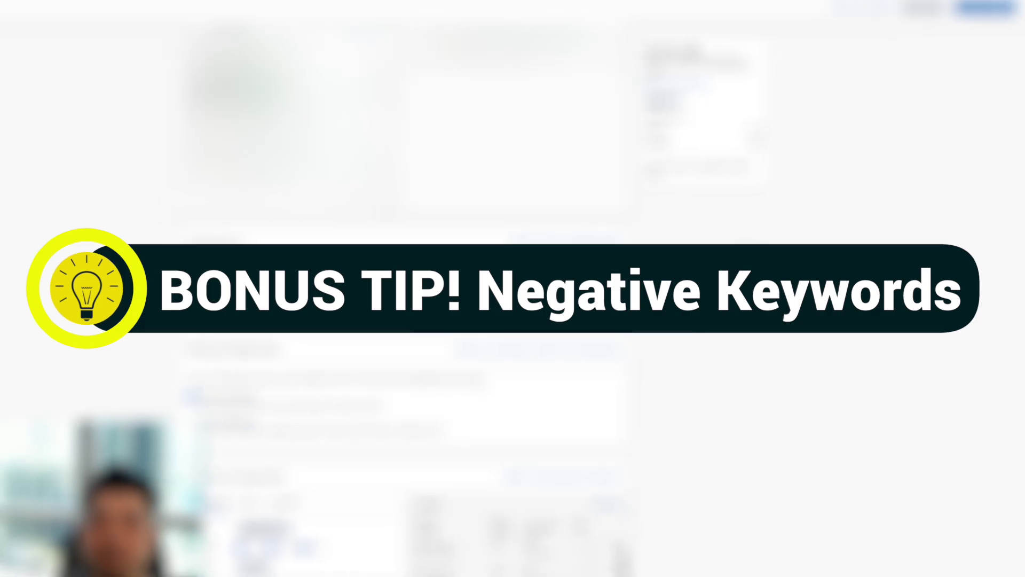
# In the negative keyword targeting section, choose the negative phrase match type and enter leash as a keyword.
pyautogui.scroll(-10, 700, 267)
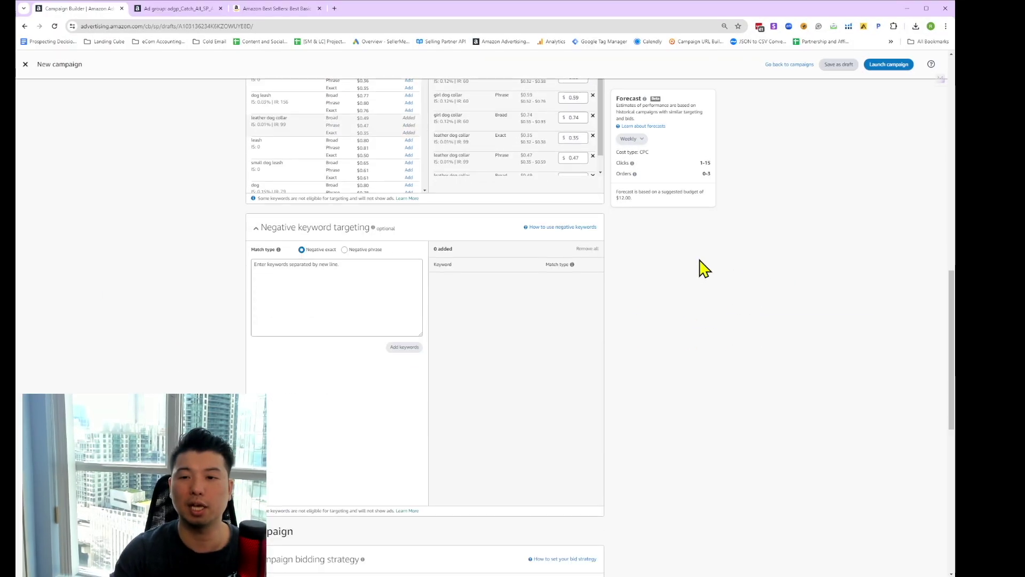
pyautogui.moveTo(259, 228); pyautogui.dragTo(355, 229)
pyautogui.moveTo(374, 228)
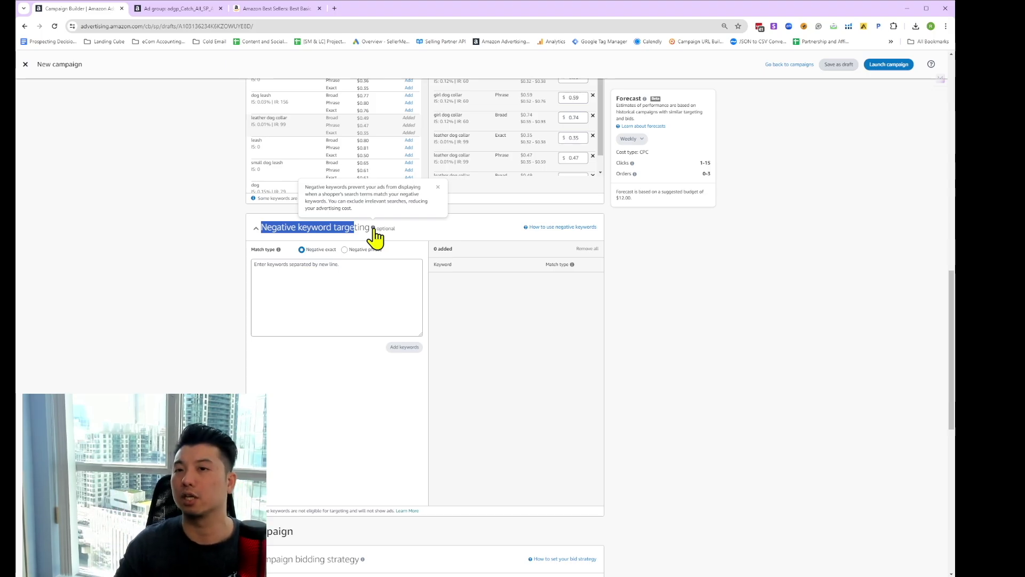
pyautogui.click(345, 249)
pyautogui.click(333, 288)
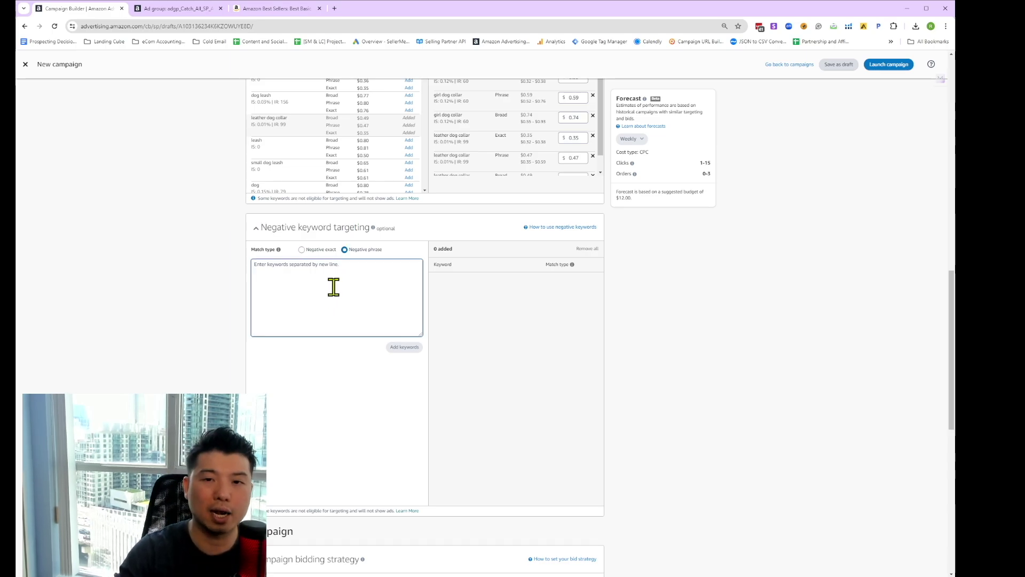
pyautogui.write('leash')
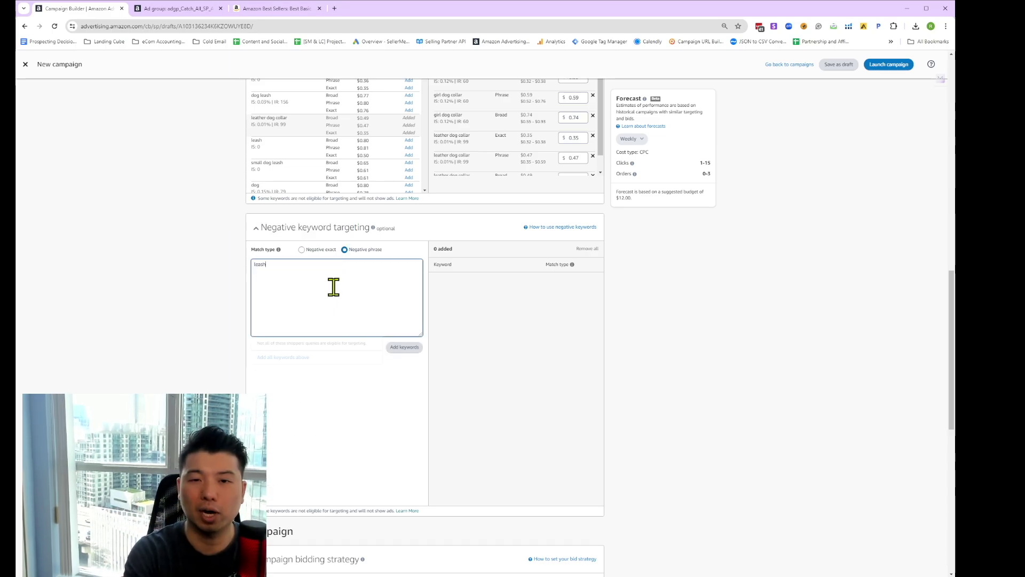
# Switch the negative keyword match type to negative exact and enter Mini Doggie Brand on a new line below leash.
pyautogui.click(301, 249)
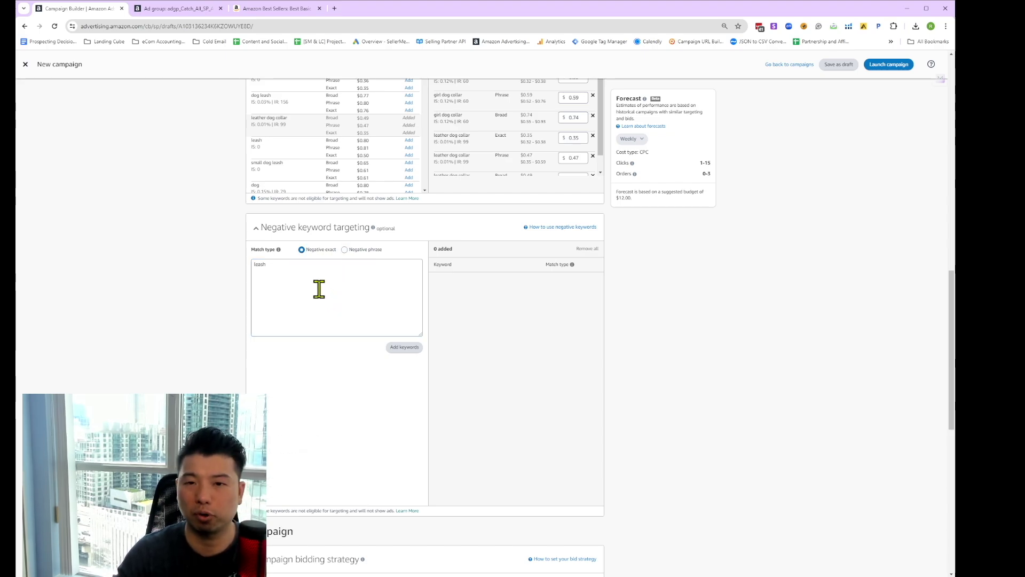
pyautogui.click(302, 266)
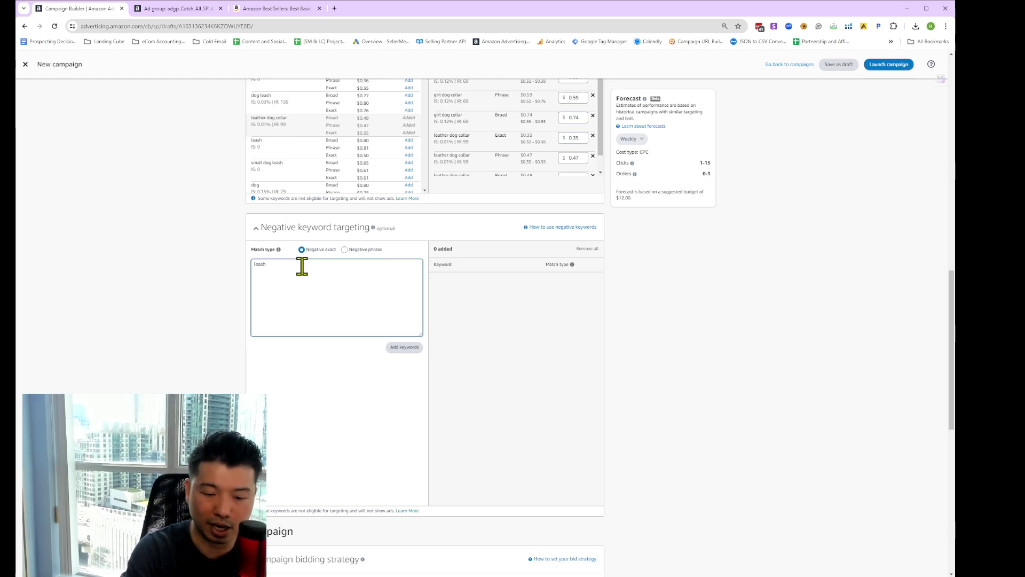
pyautogui.press('Return')
pyautogui.write('M')
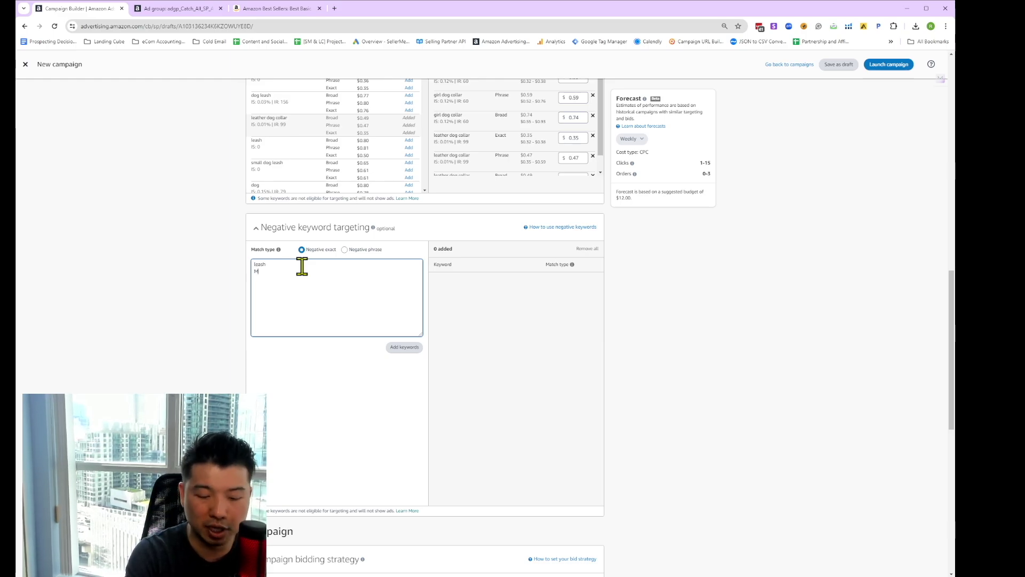
pyautogui.write('ini Do')
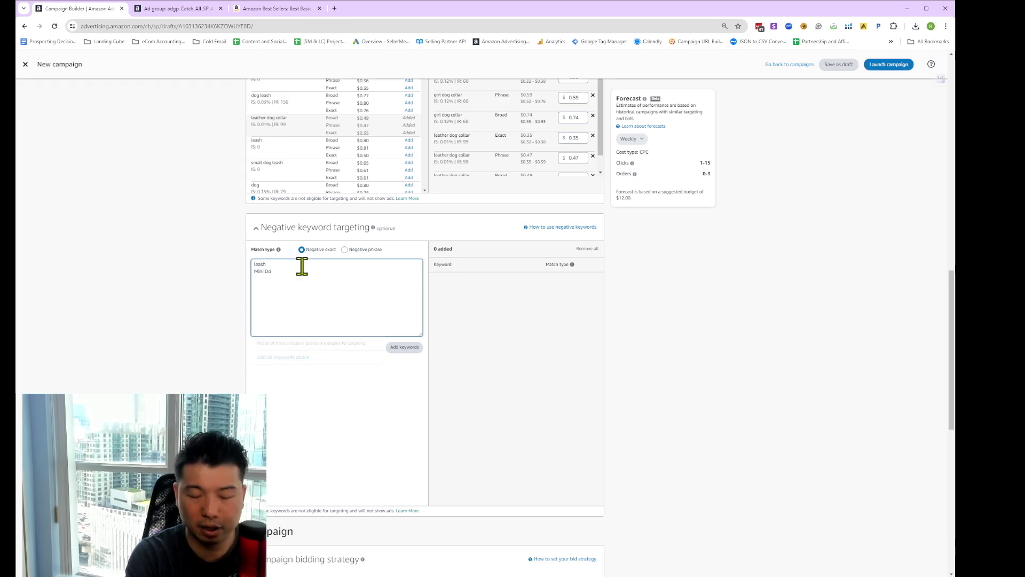
pyautogui.write('ggle Brand')
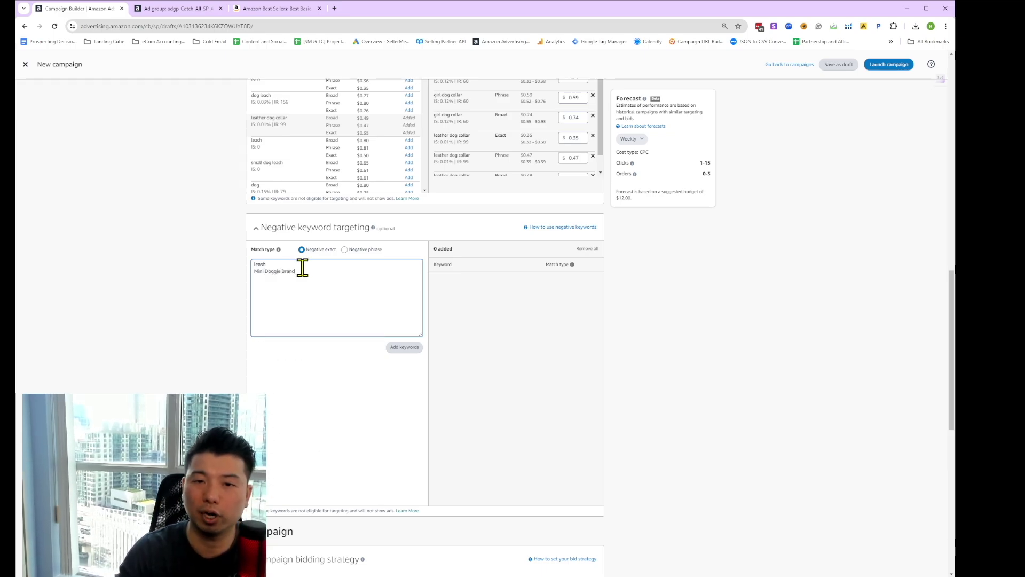
pyautogui.moveTo(298, 271); pyautogui.dragTo(252, 271)
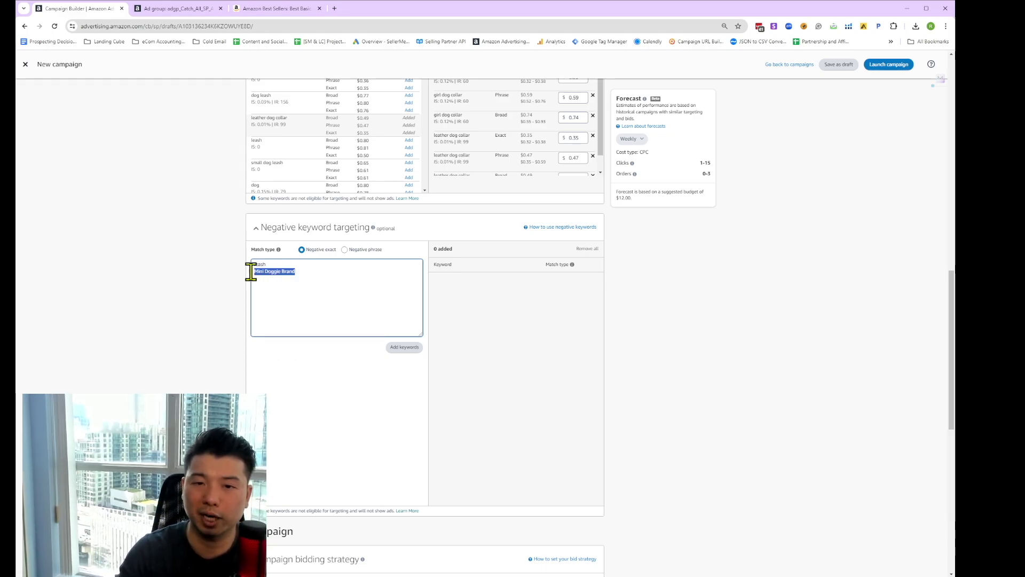
pyautogui.click(322, 271)
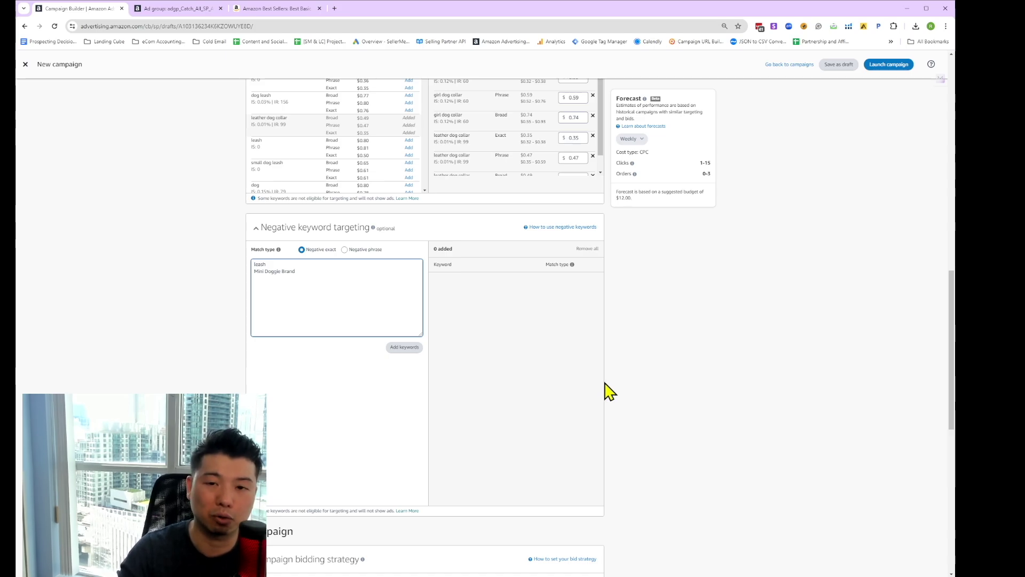
# Set the match type back to negative phrase and enter cat as a third line in the negative keyword list.
pyautogui.click(369, 250)
pyautogui.click(348, 275)
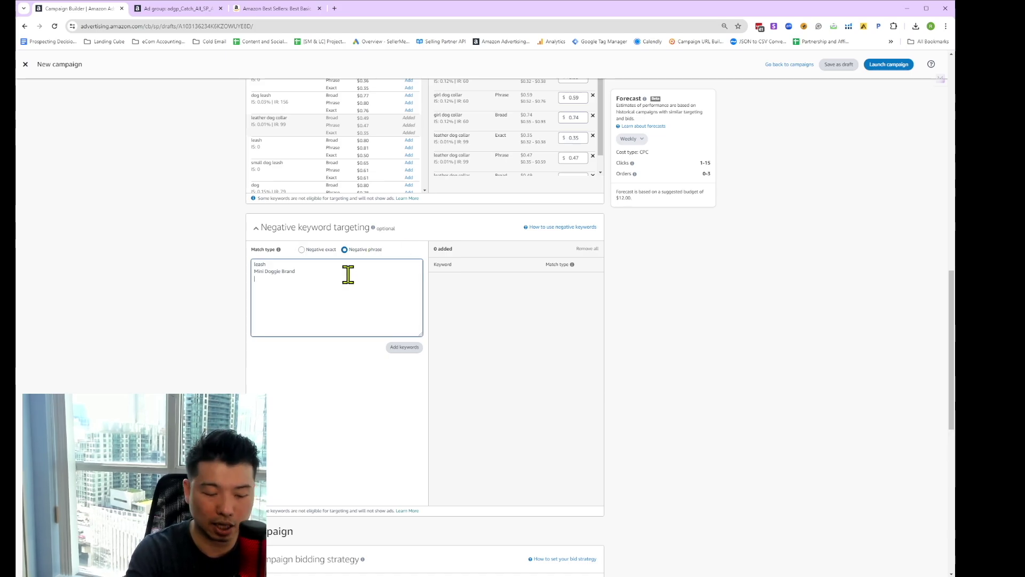
pyautogui.press('Return')
pyautogui.write('cat')
pyautogui.click(549, 293)
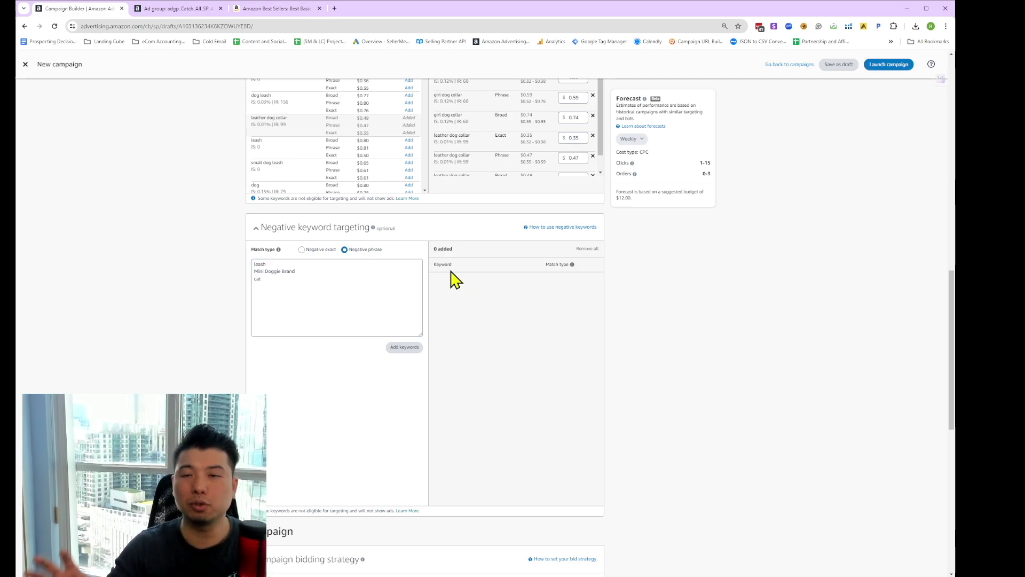